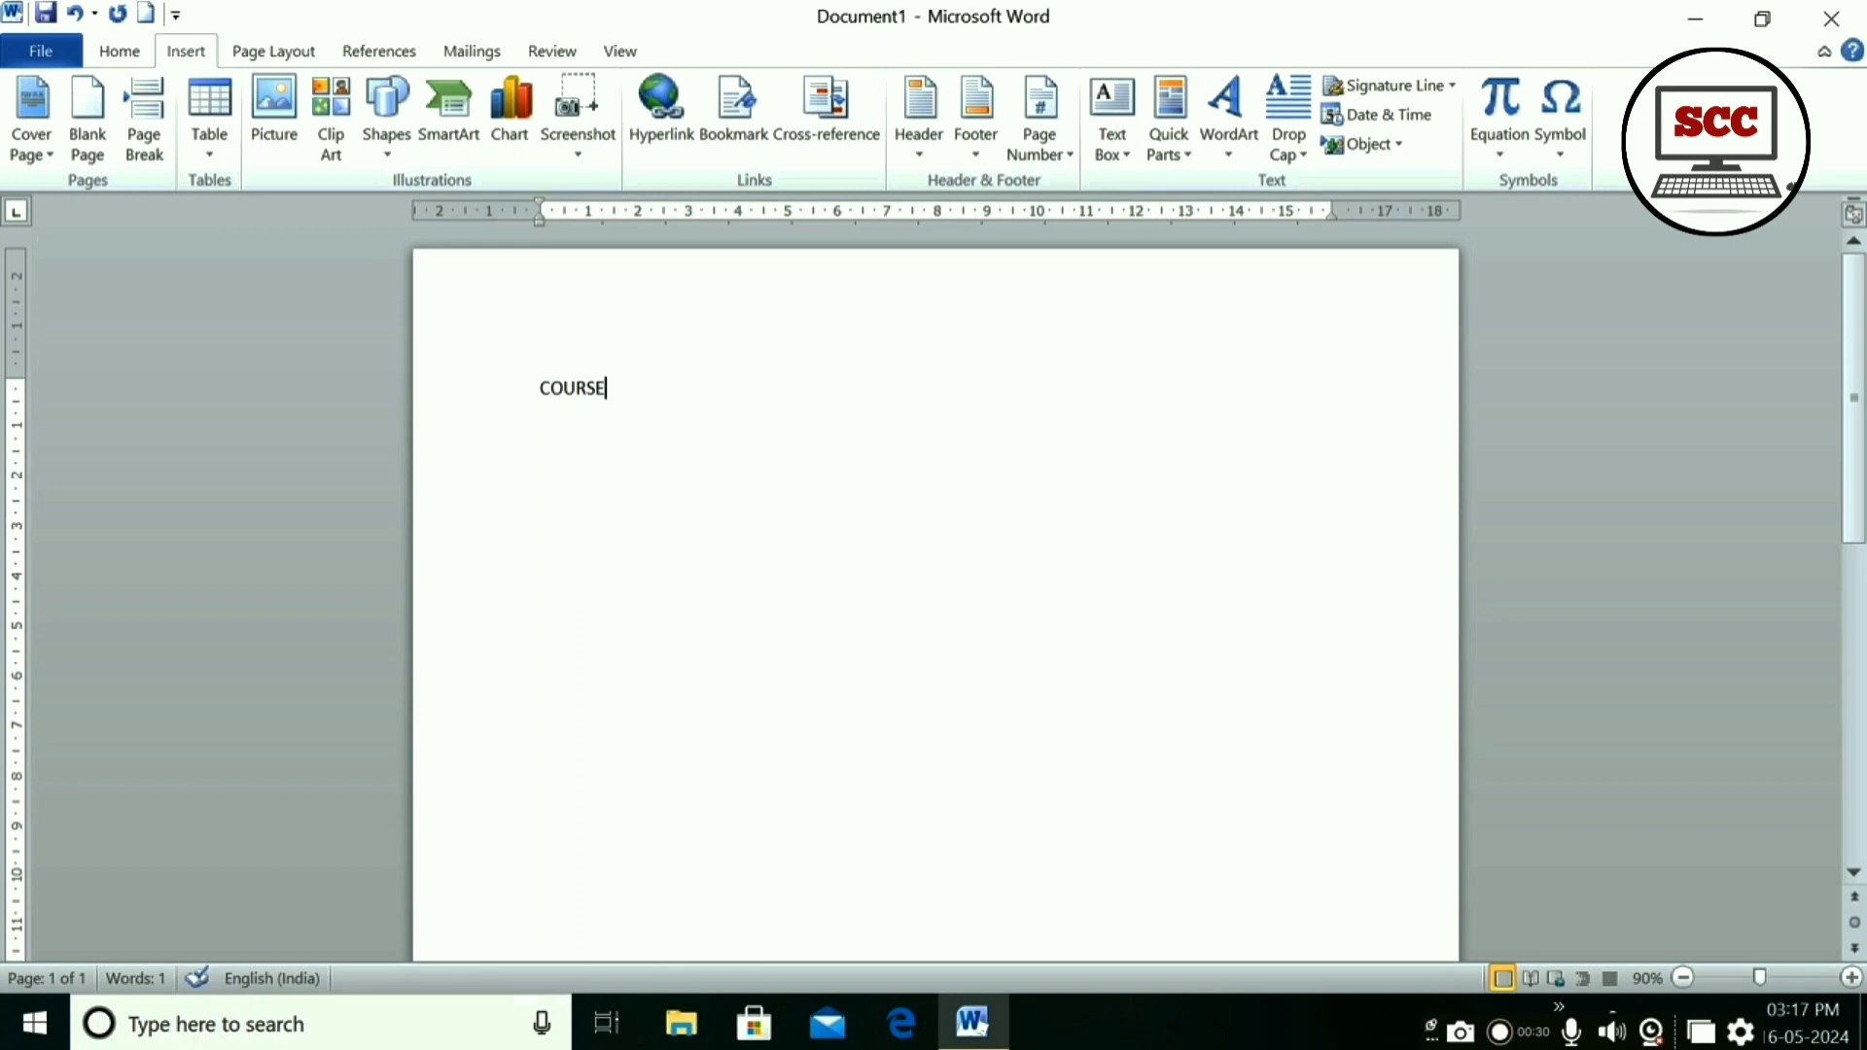
# - Center the COURSE heading and list ADCA, DCA and DFA on separate lines below it
pyautogui.hotkey('ctrl', 'e')
pyautogui.press('Return')
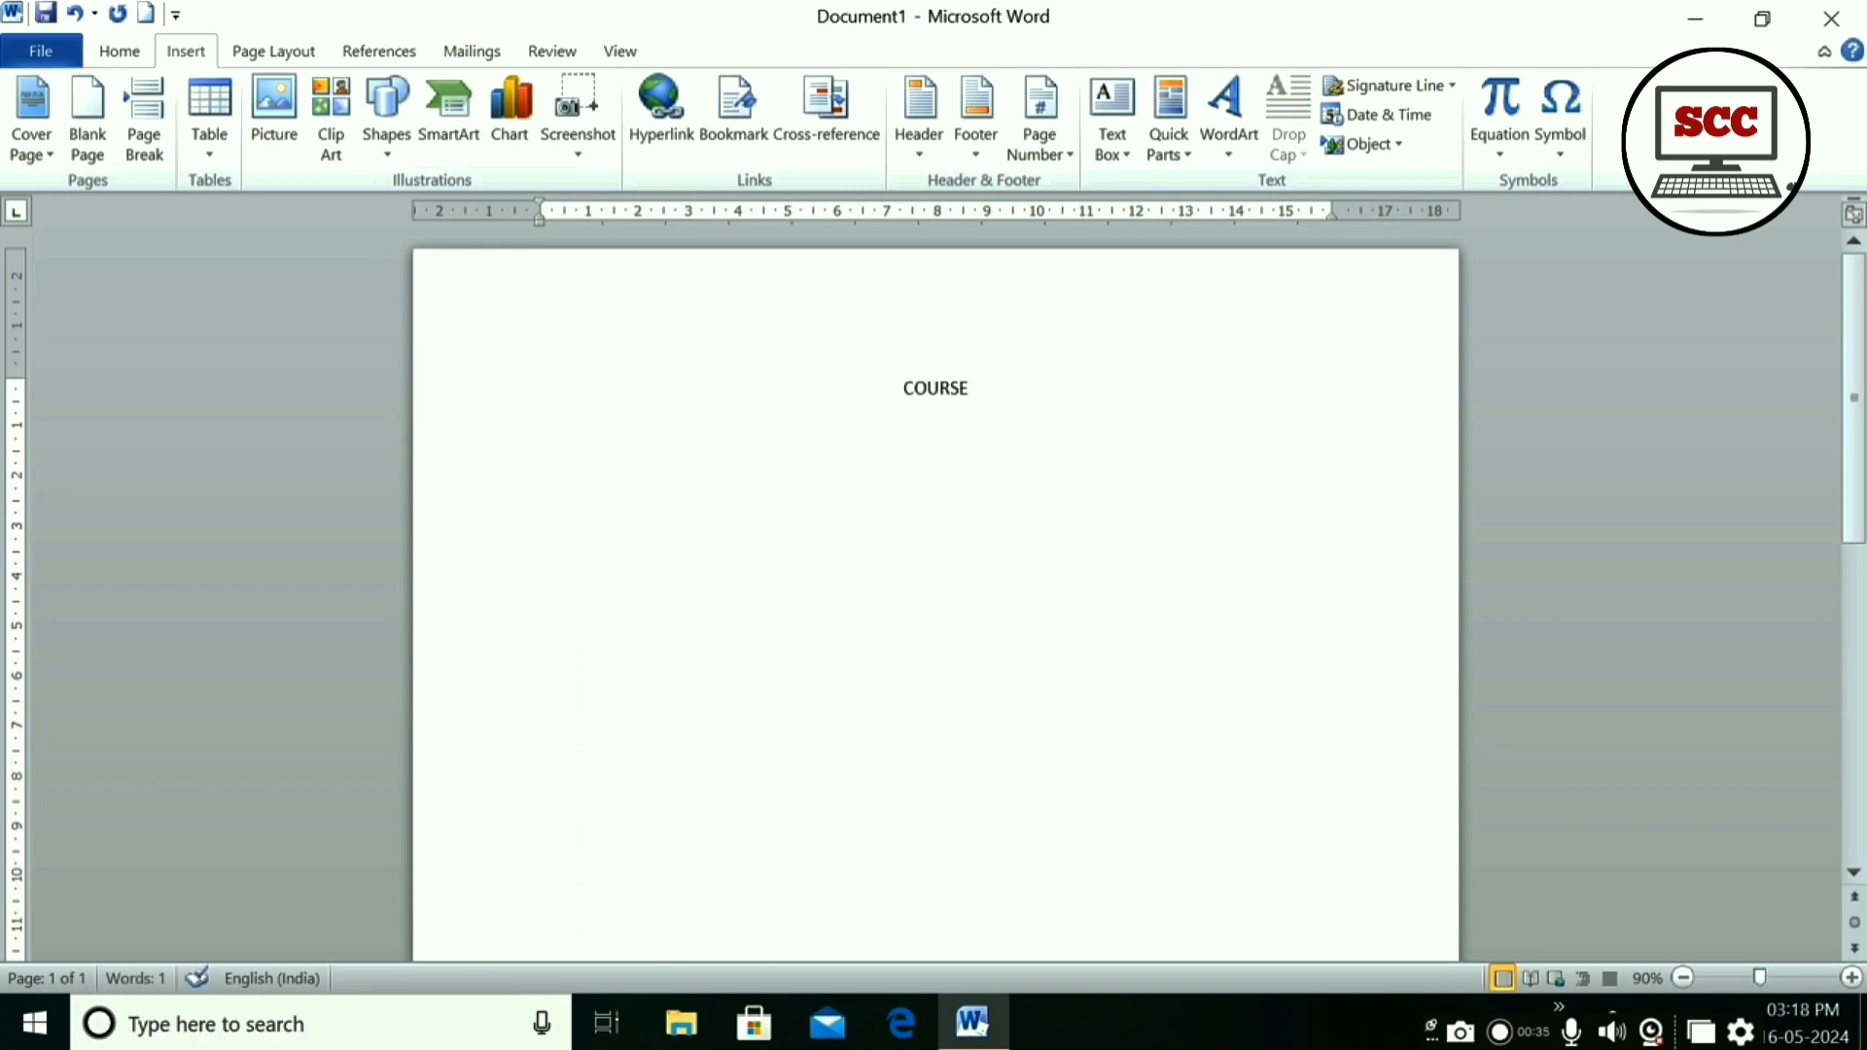
pyautogui.write('ADCA')
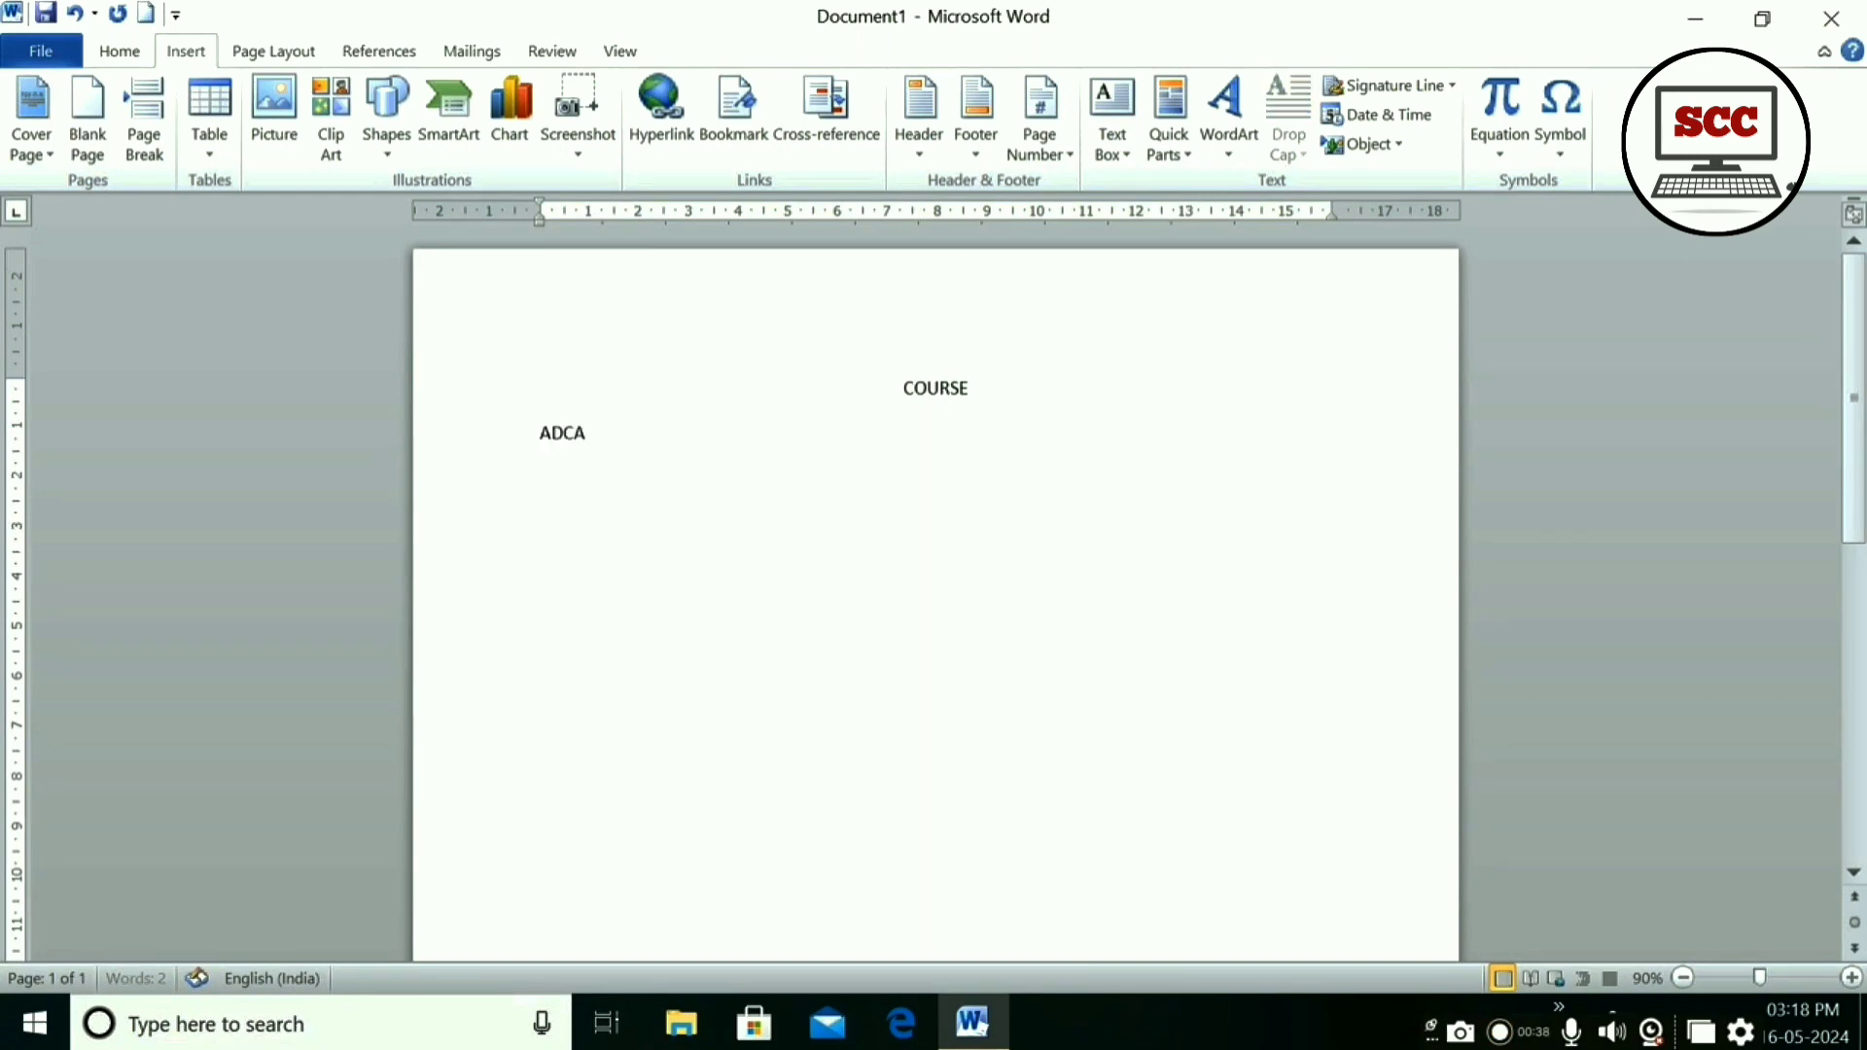
pyautogui.press('Return')
pyautogui.write('DCA')
pyautogui.press('Return')
pyautogui.write('DFA')
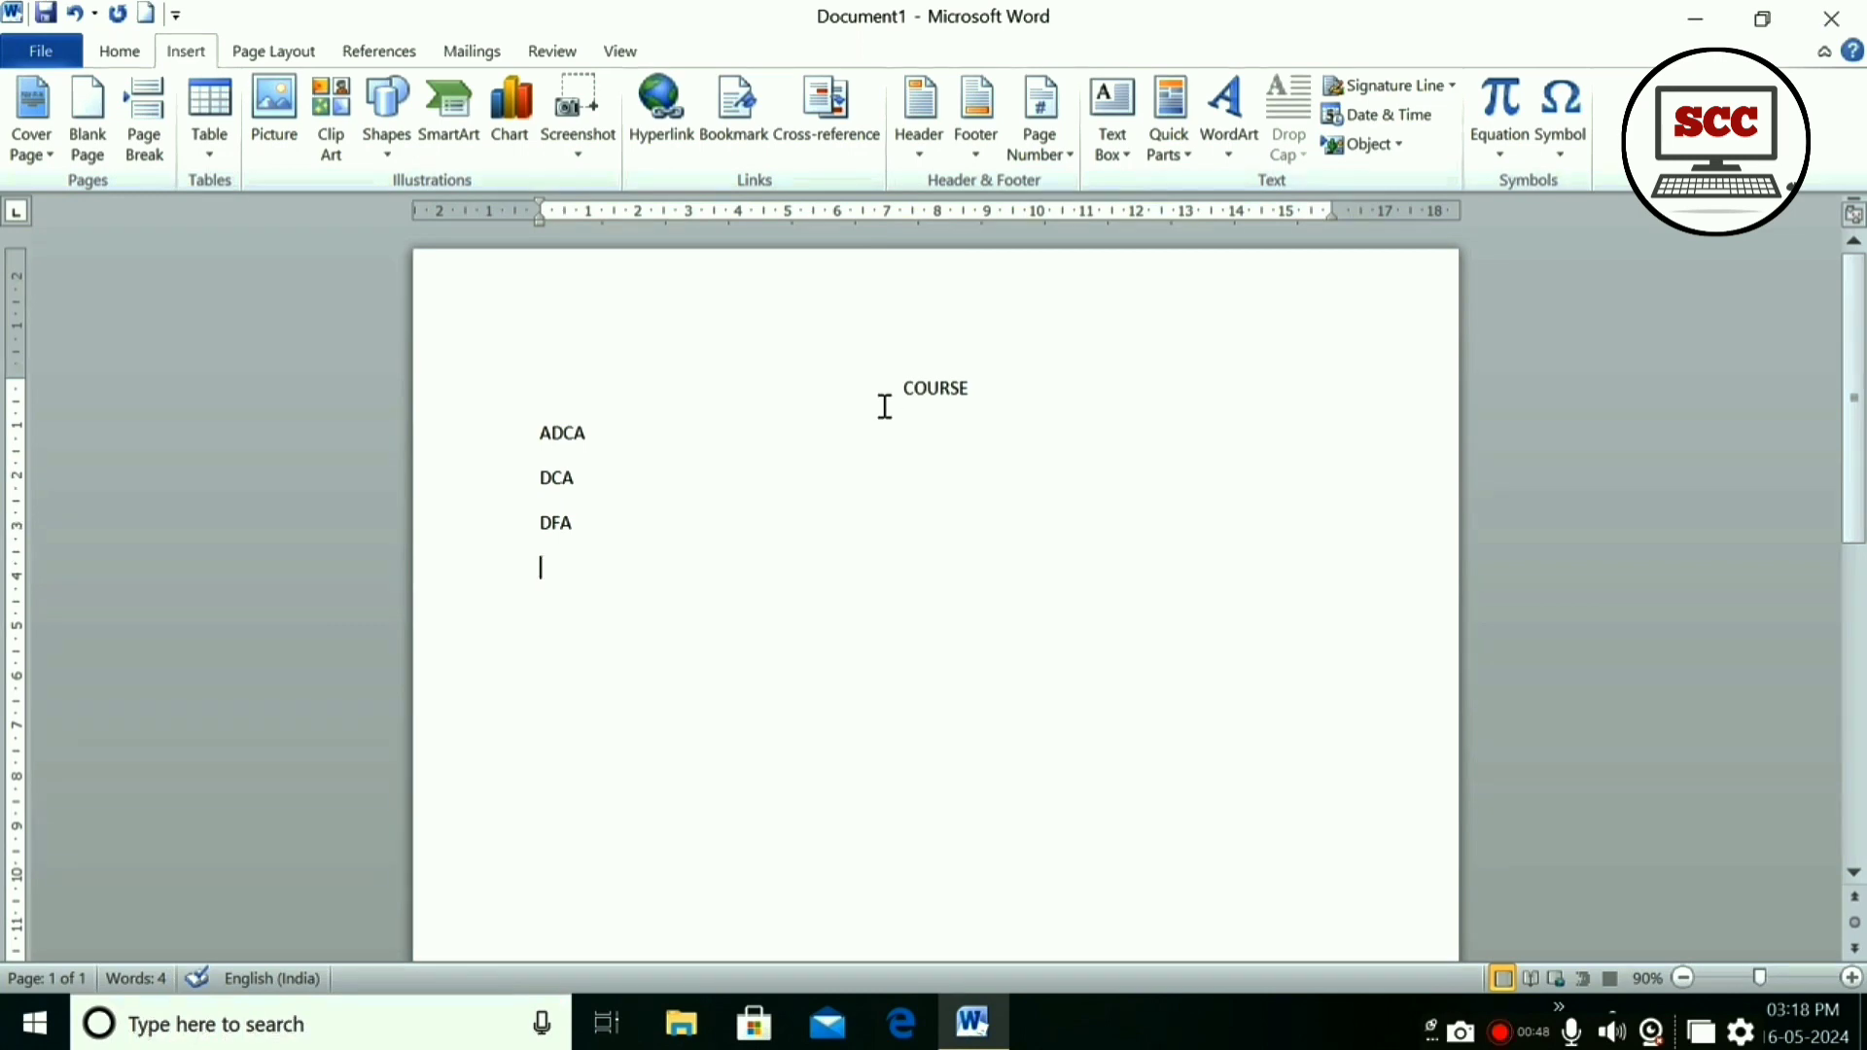
# - Save the document as COURSE in a new folder inside Documents
pyautogui.hotkey('ctrl', 's')
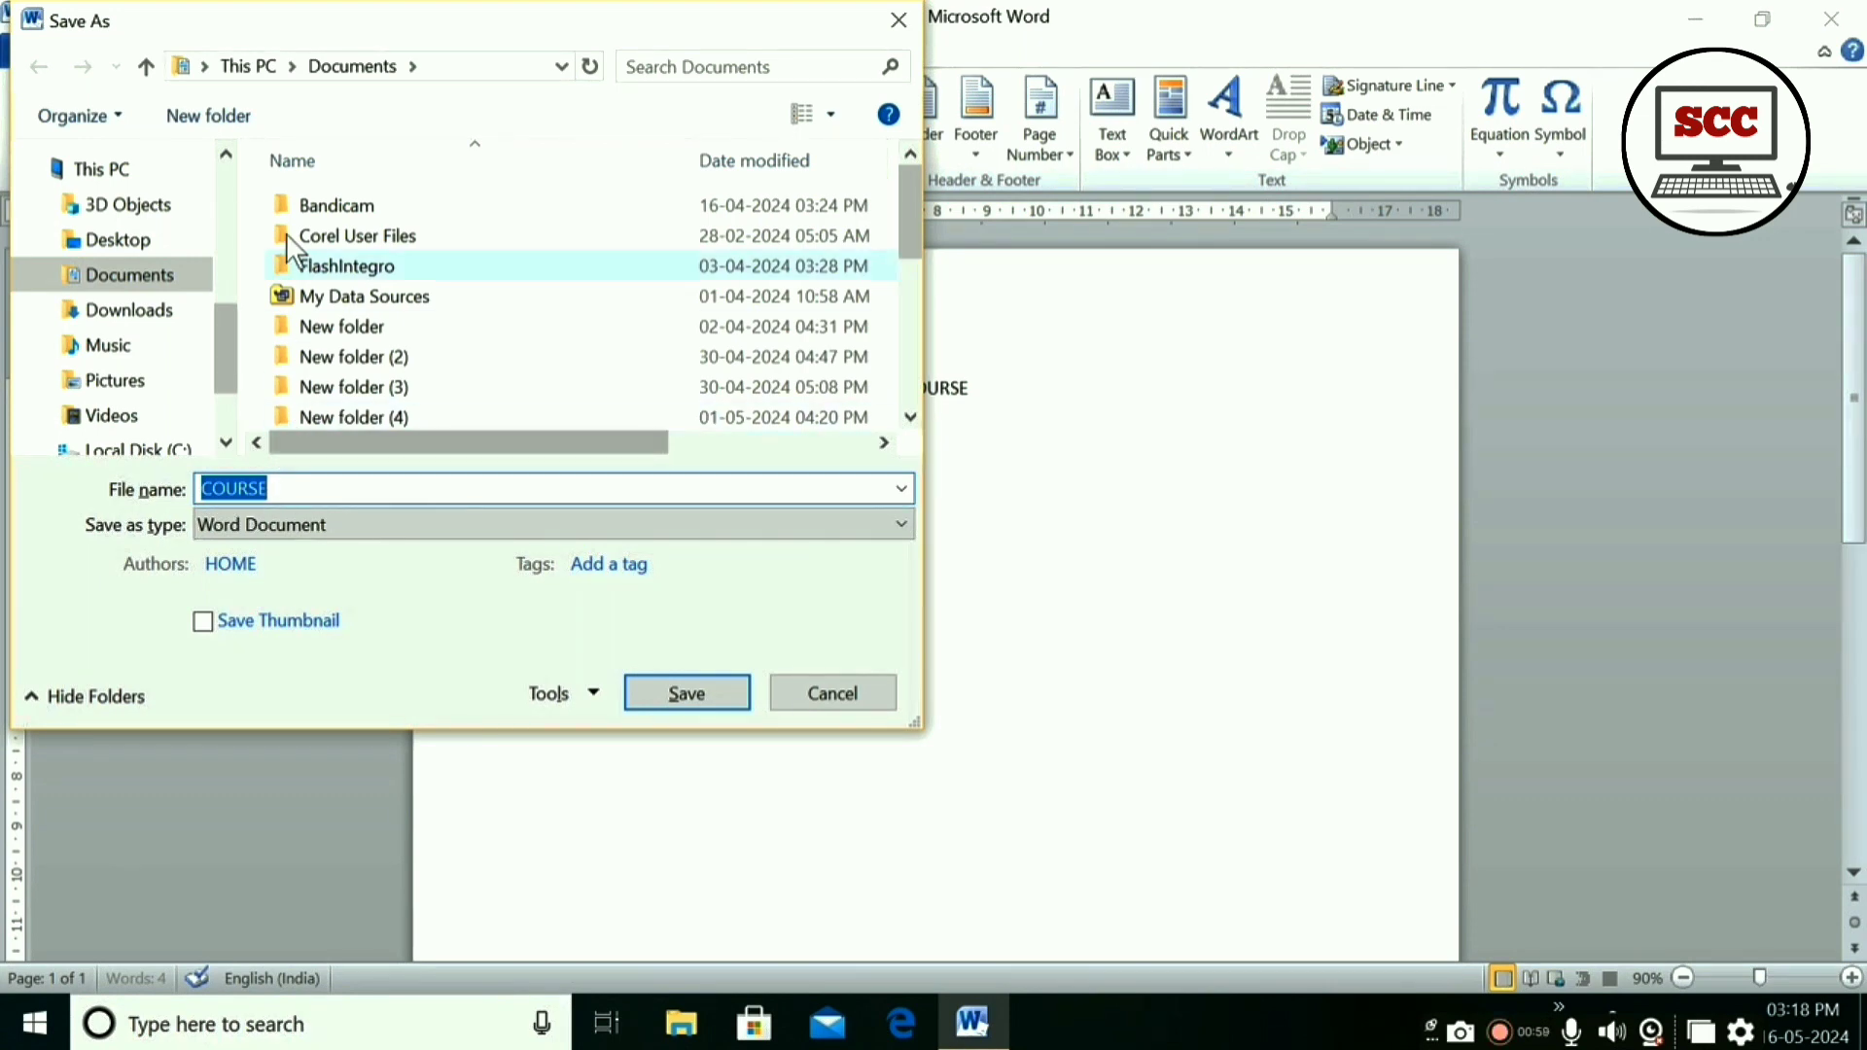
pyautogui.click(200, 113)
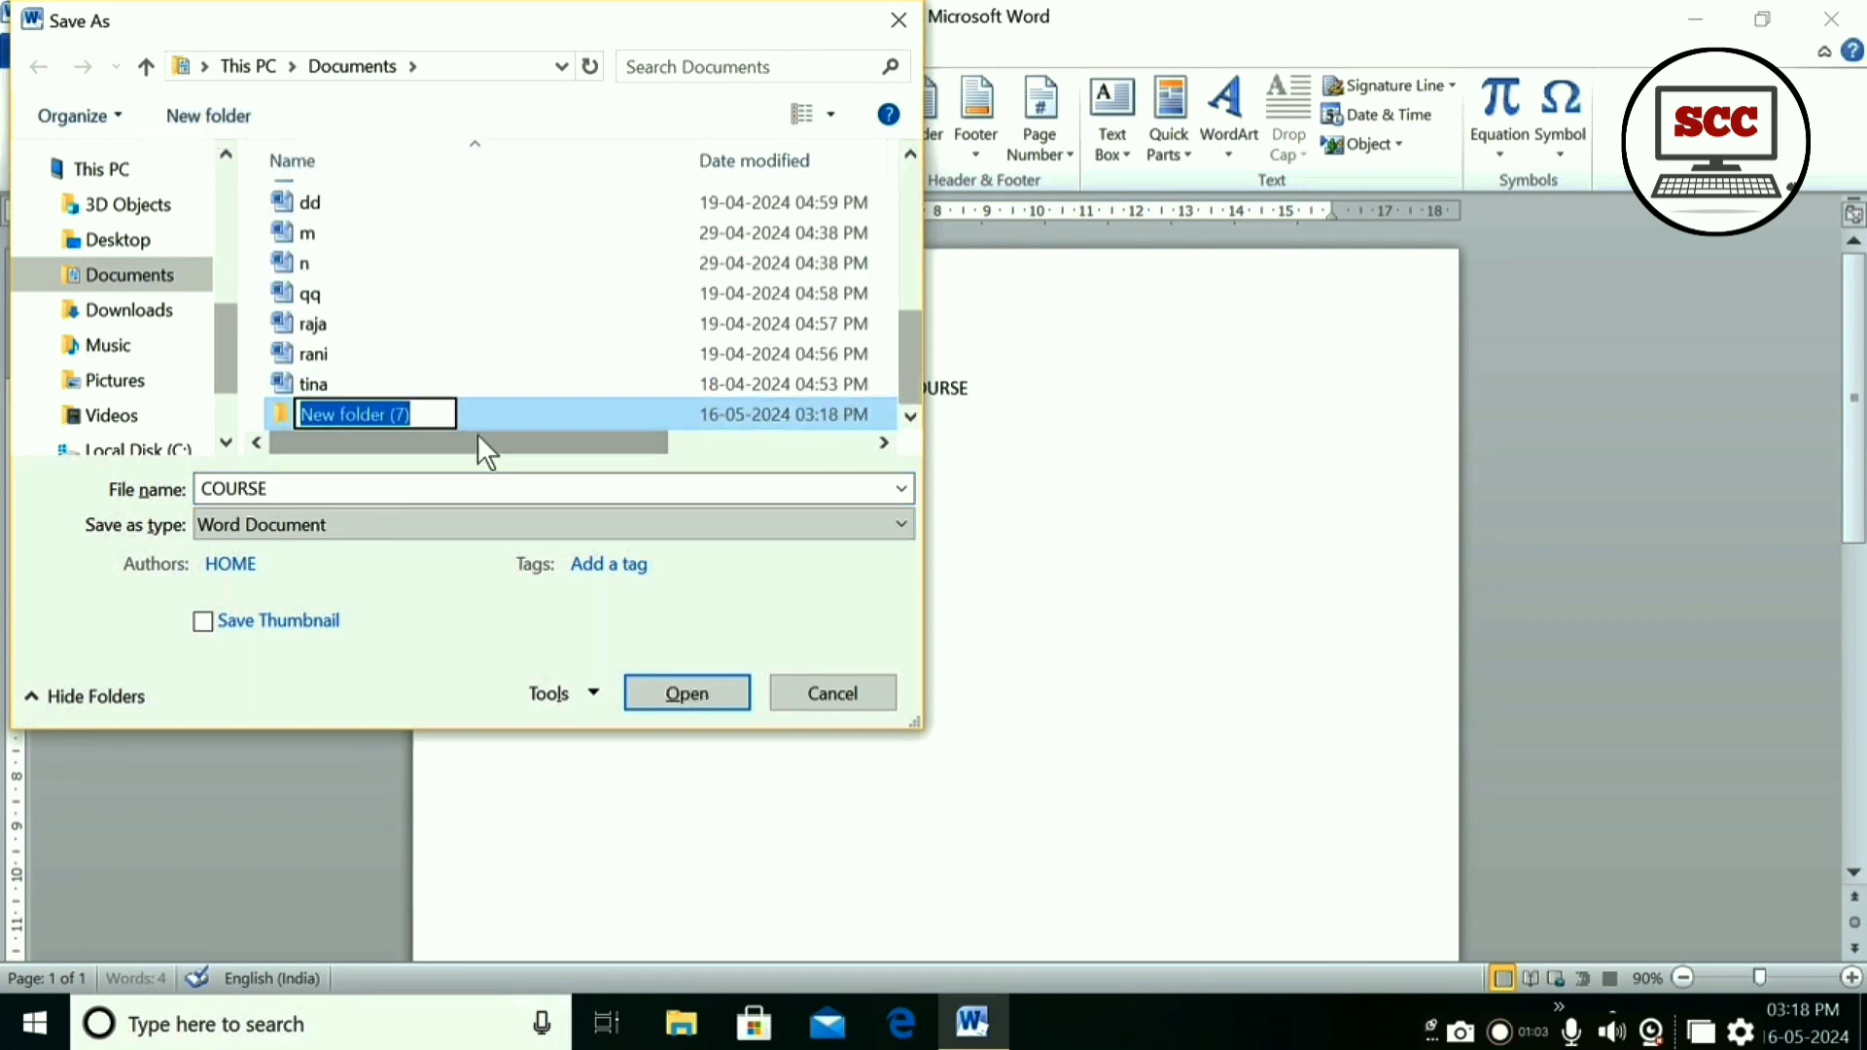
pyautogui.click(679, 683)
pyautogui.click(680, 686)
pyautogui.click(683, 690)
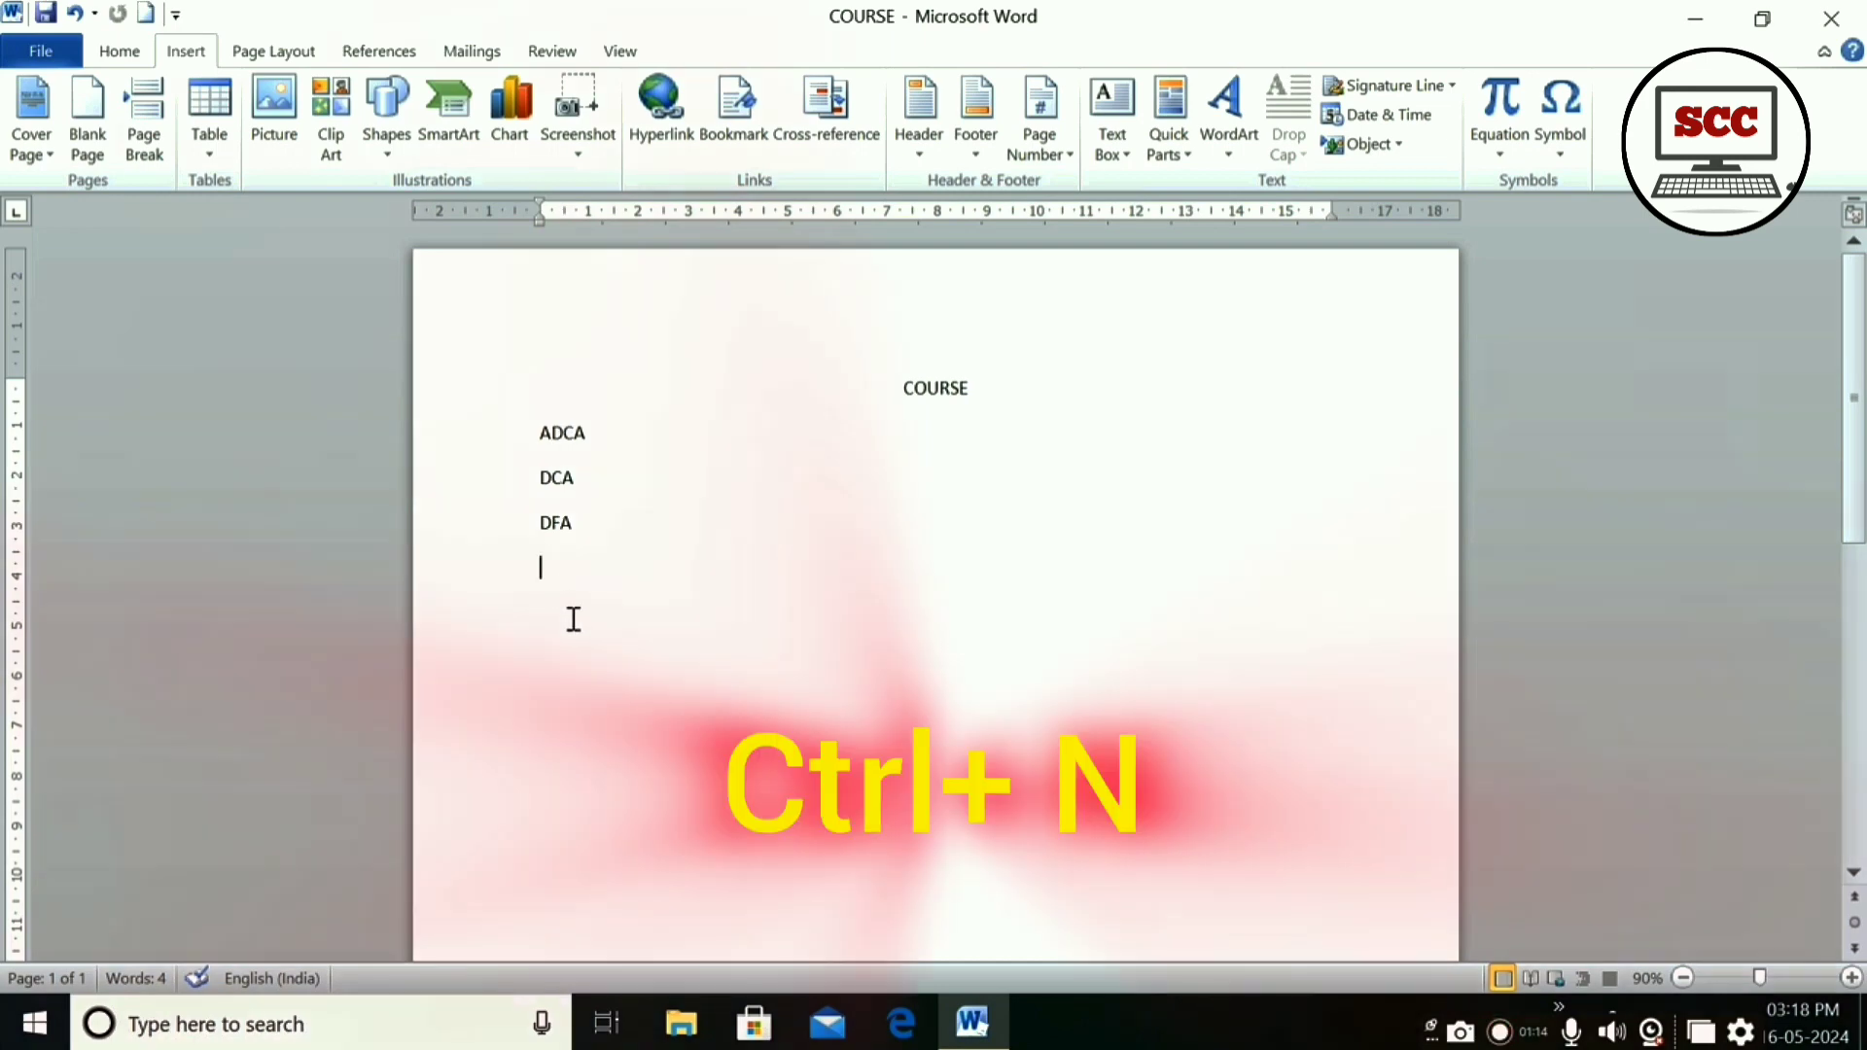
# - Create a new document with the heading ADCA and generate sample paragraphs below it with =RAND()
pyautogui.hotkey('ctrl', 'n')
pyautogui.write('A')
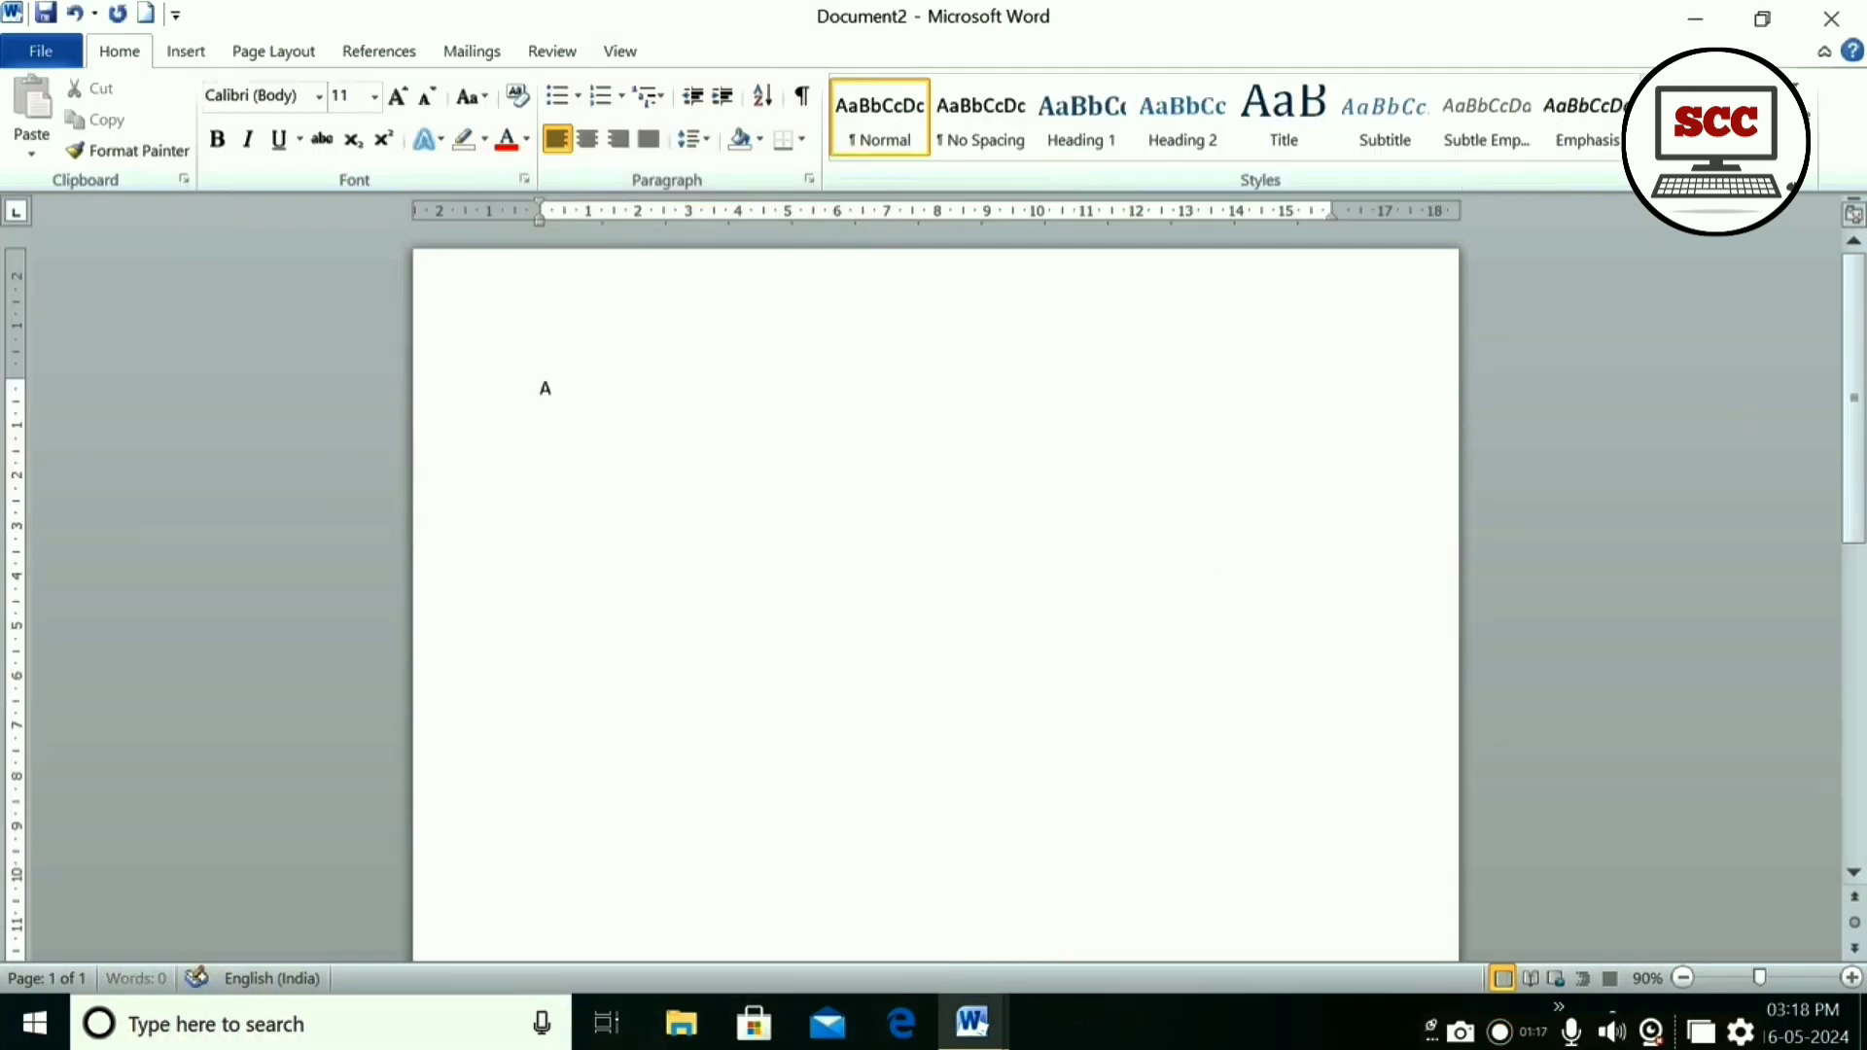
pyautogui.write('DCA')
pyautogui.press('Return')
pyautogui.write('=RAND()')
pyautogui.press('Return')
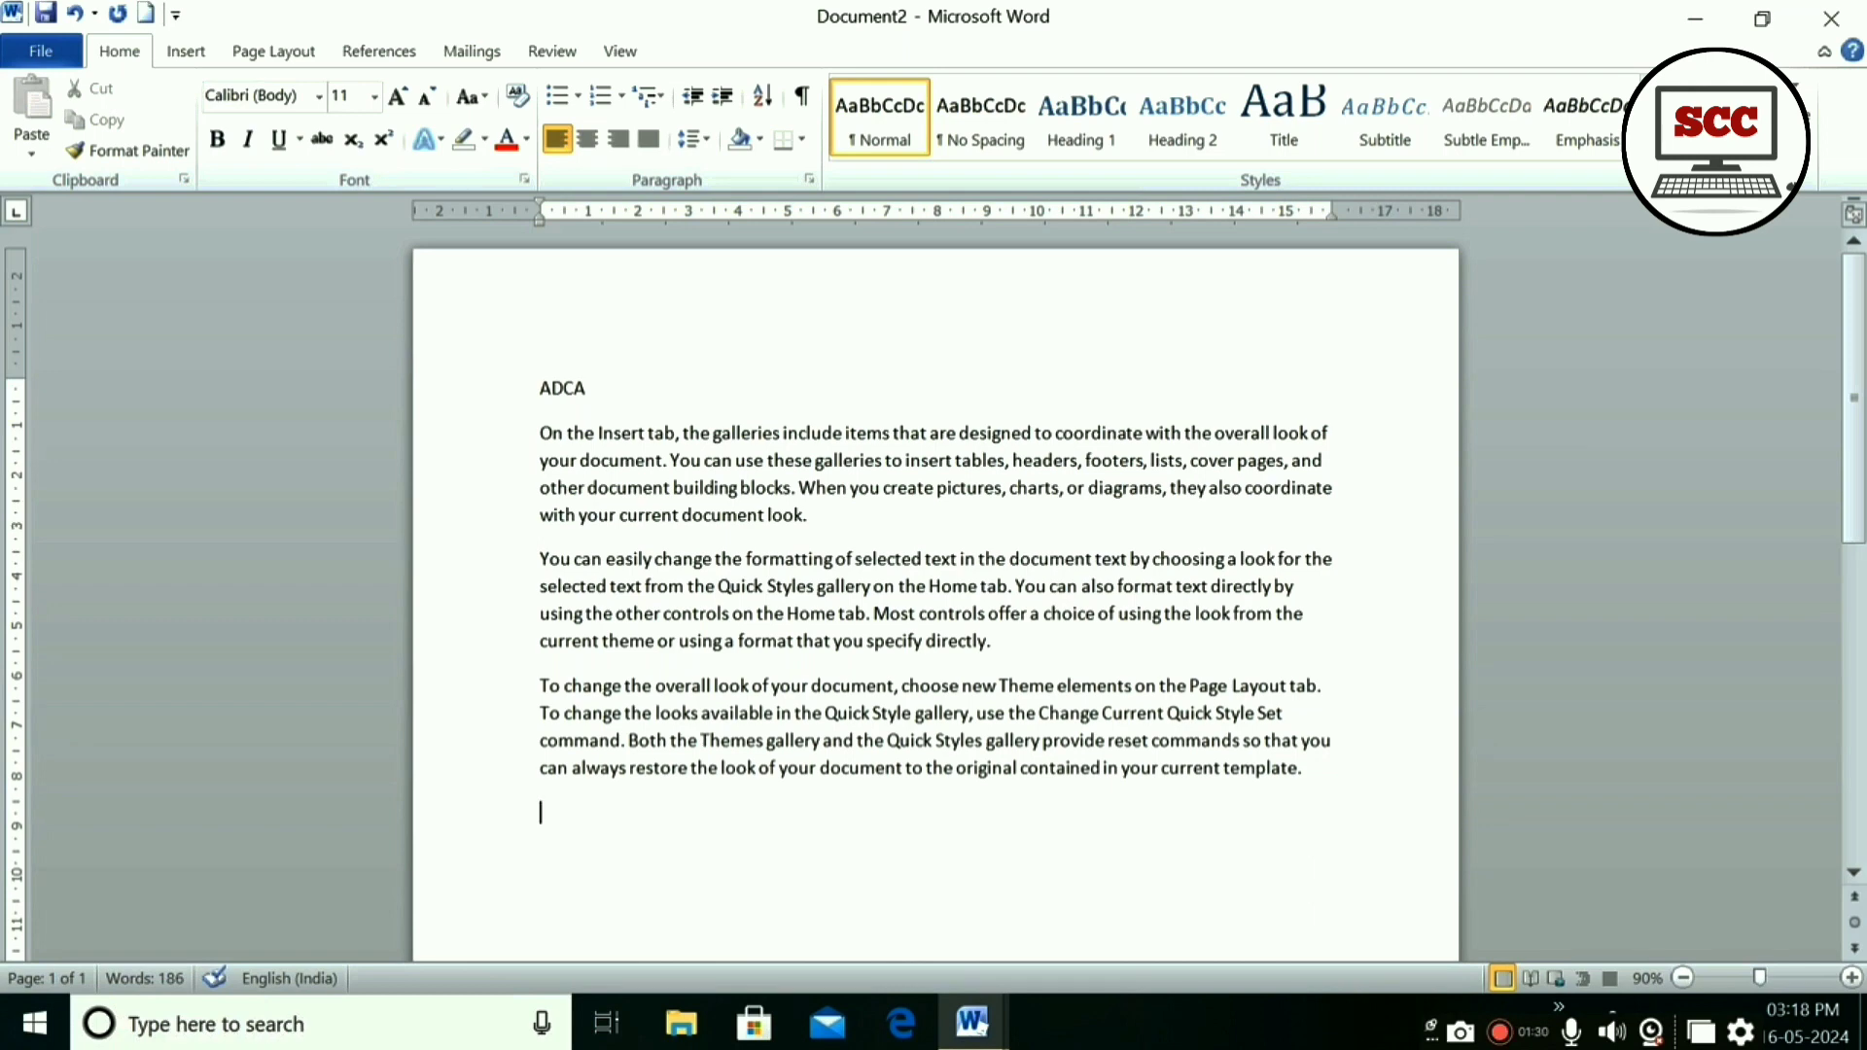
# - Add the line GO TO COURSE below the sample text and save the document as ADCA in the same folder as COURSE
pyautogui.write('GO TO COURSE')
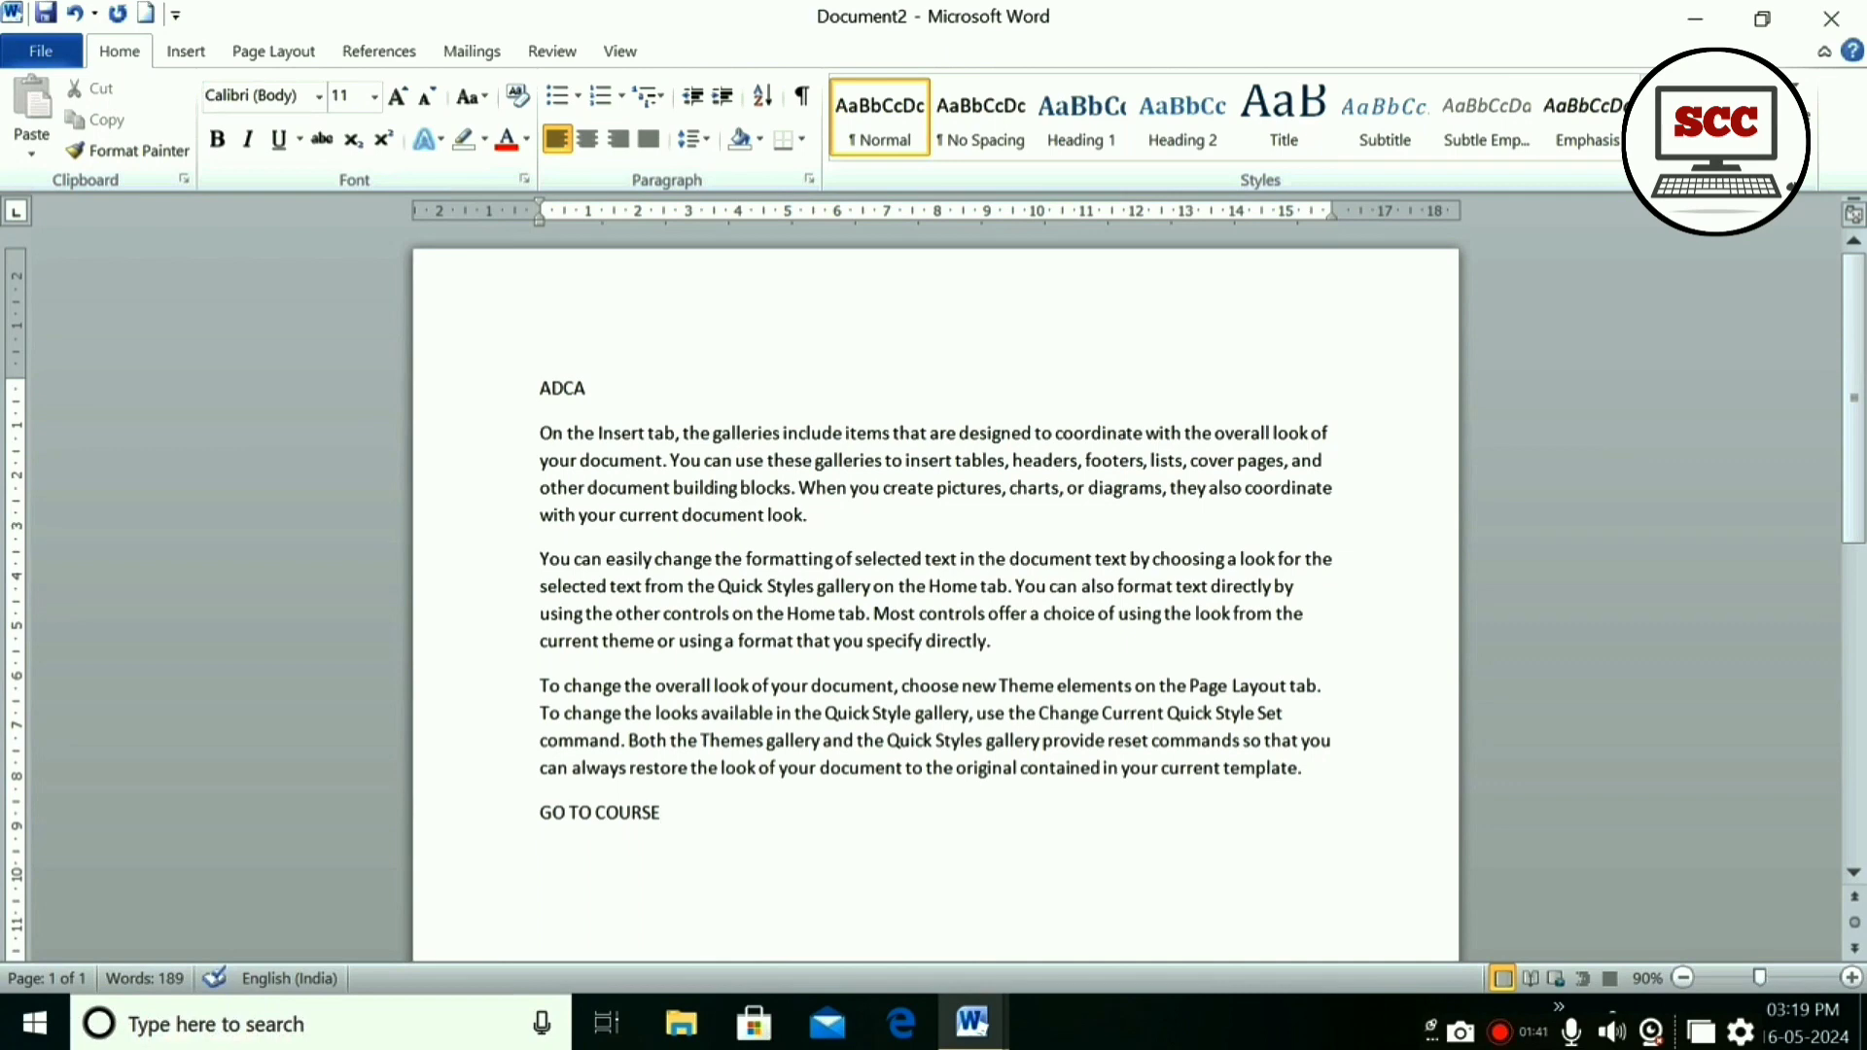
pyautogui.hotkey('ctrl', 's')
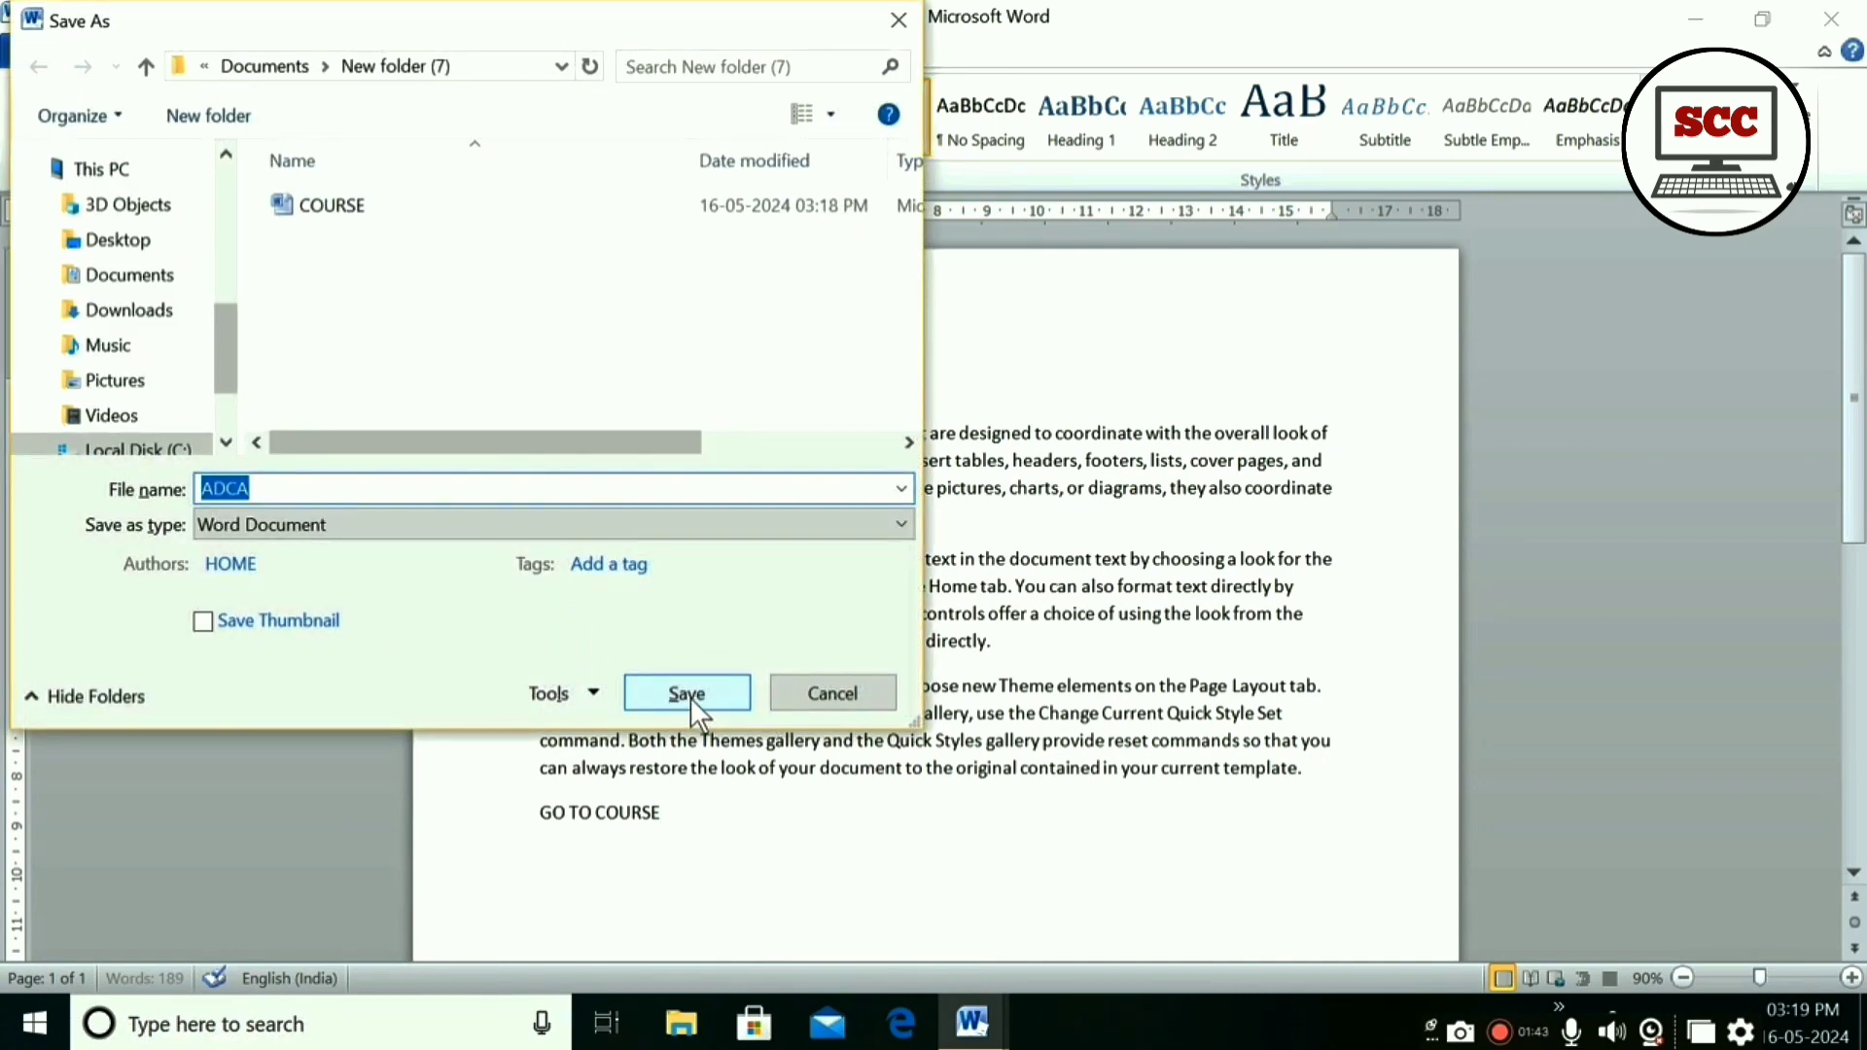
pyautogui.click(689, 695)
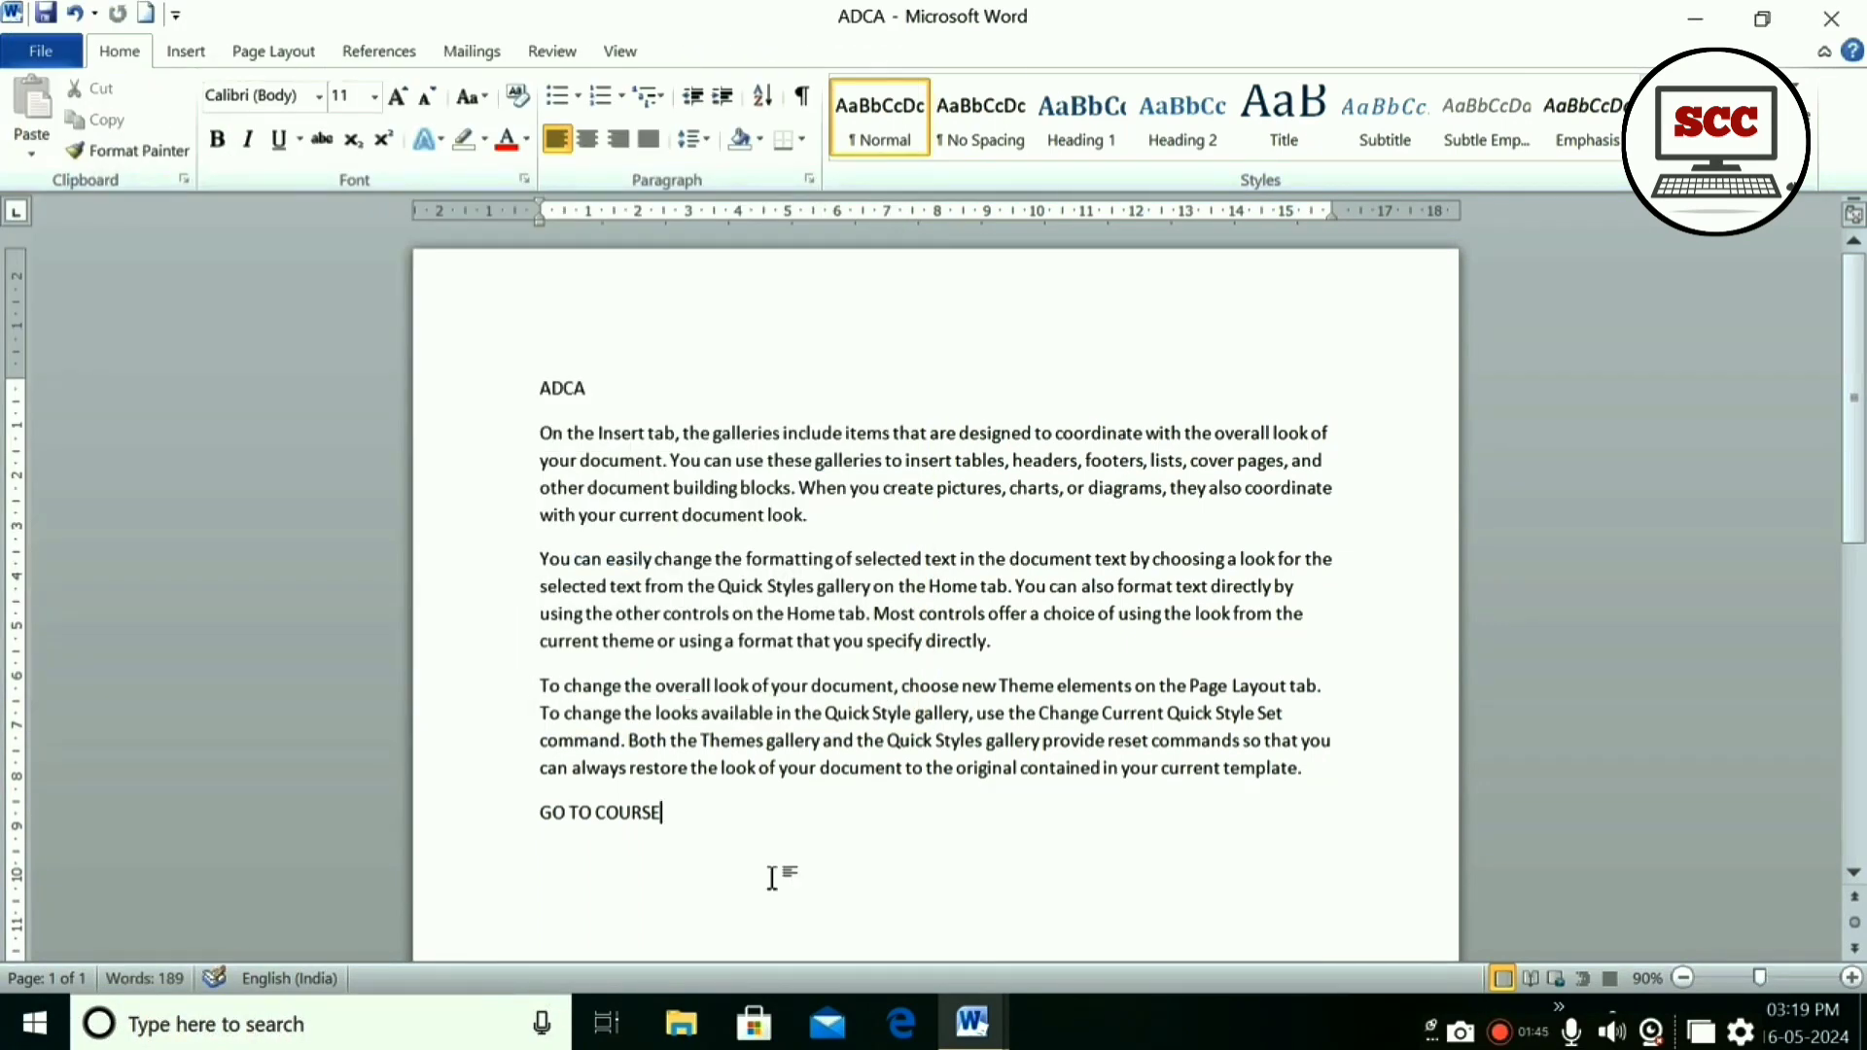
# - Create a new document with the heading DCA and generate sample paragraphs below it with =RAND()
pyautogui.hotkey('ctrl', 'n')
pyautogui.write('D')
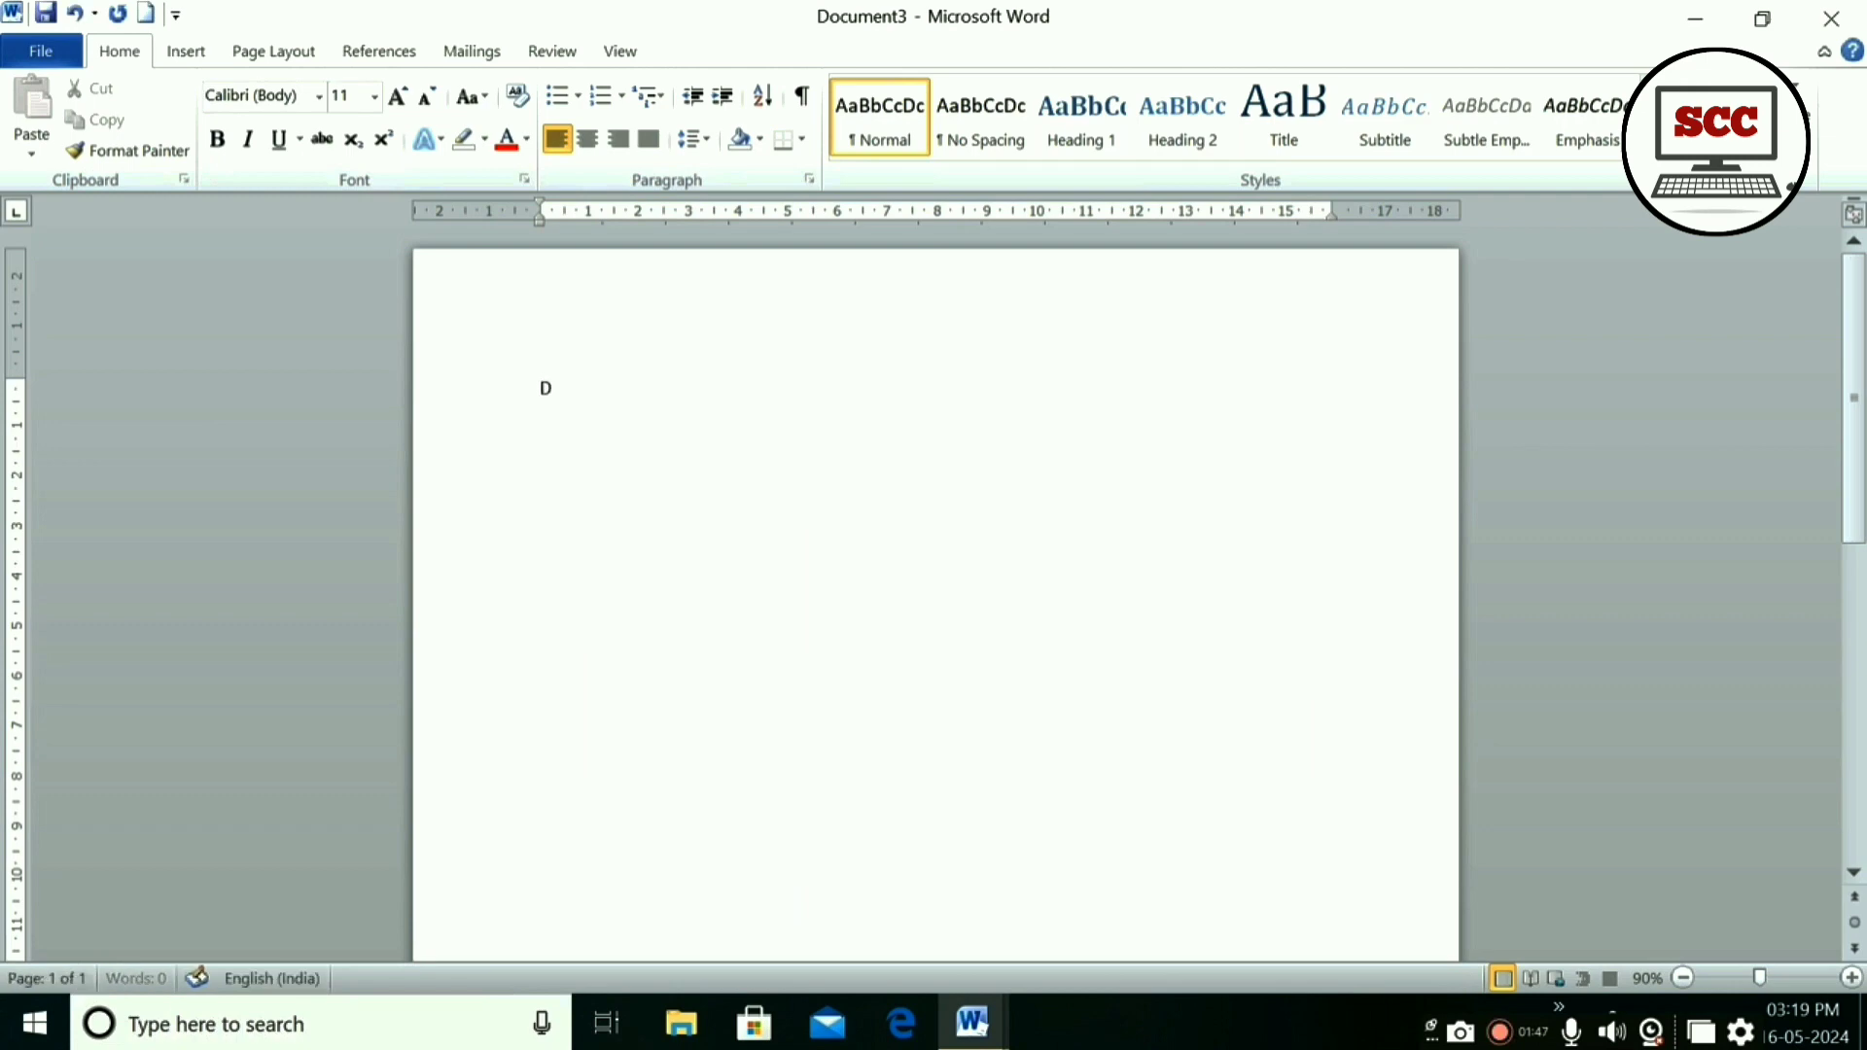
pyautogui.write('CA')
pyautogui.press('Return')
pyautogui.write('=RAND()')
pyautogui.press('Return')
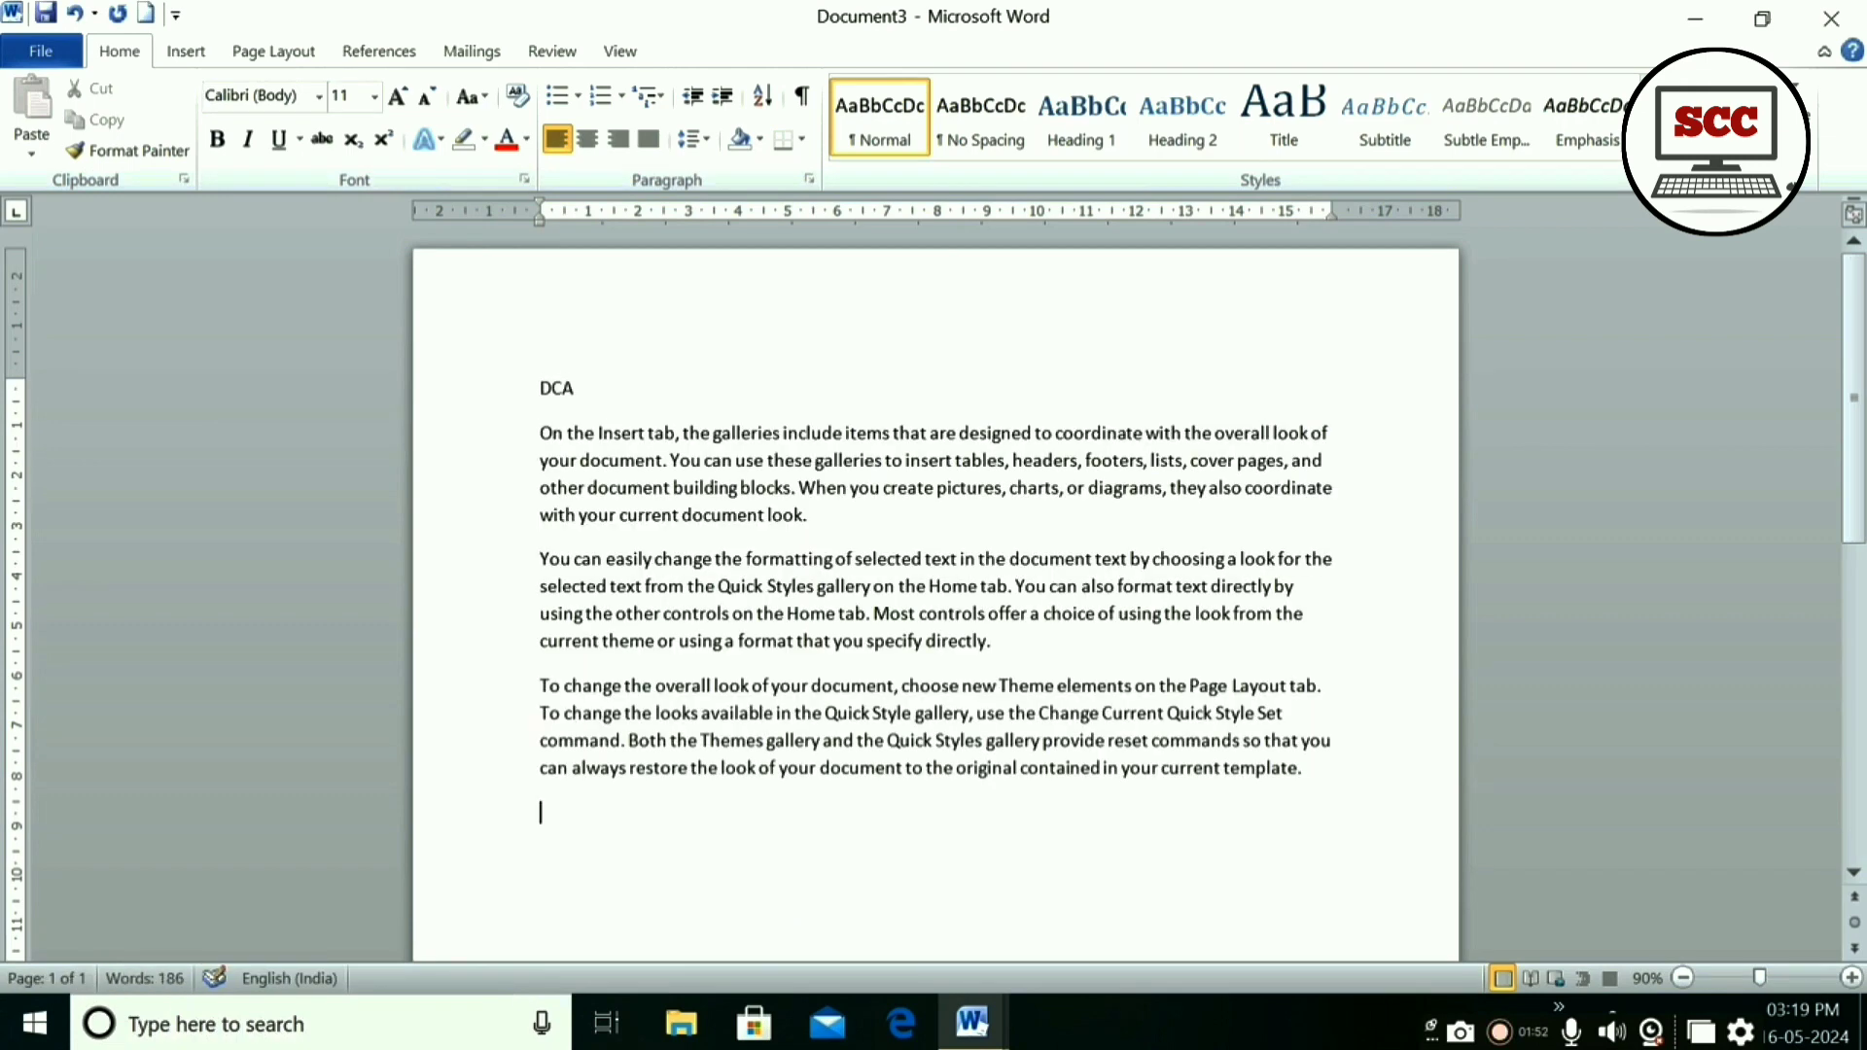
# - Add the closing line GO TO COURSE and save the document as DCA in the same folder
pyautogui.write('GO TO COURSE')
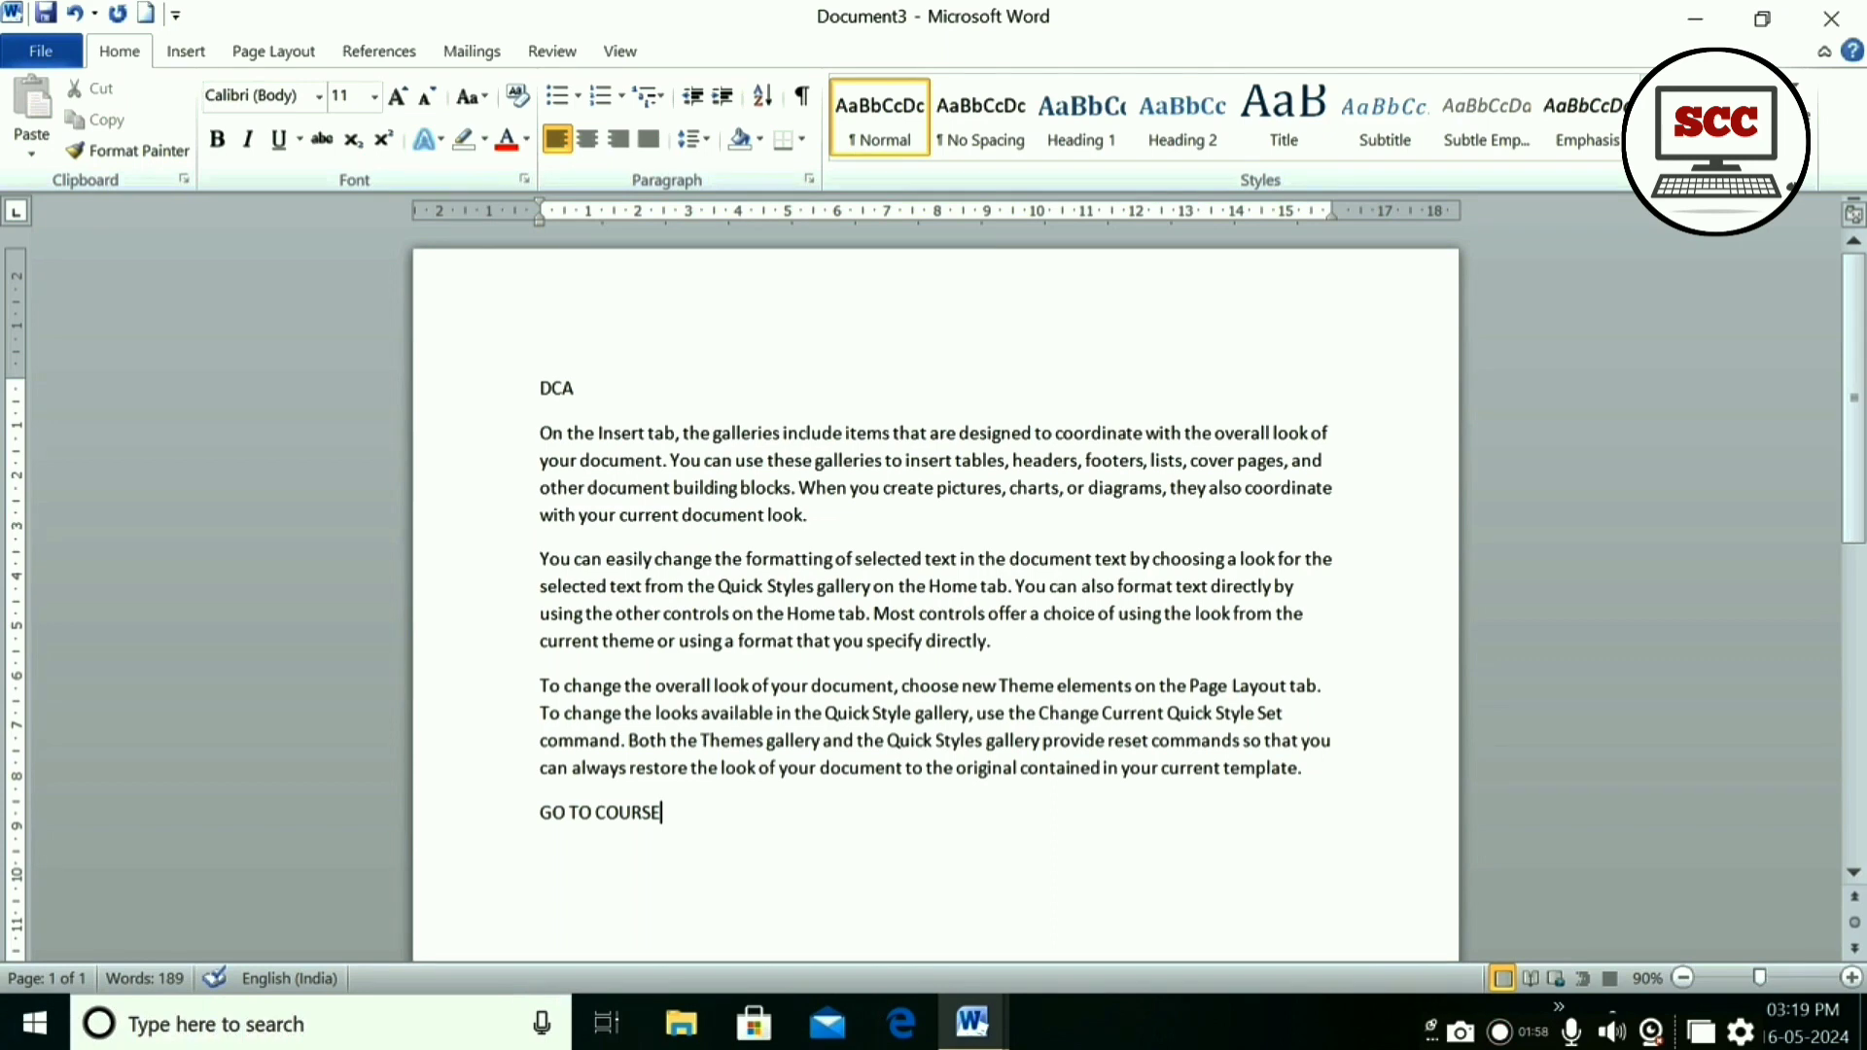
pyautogui.hotkey('ctrl', 's')
pyautogui.press('Return')
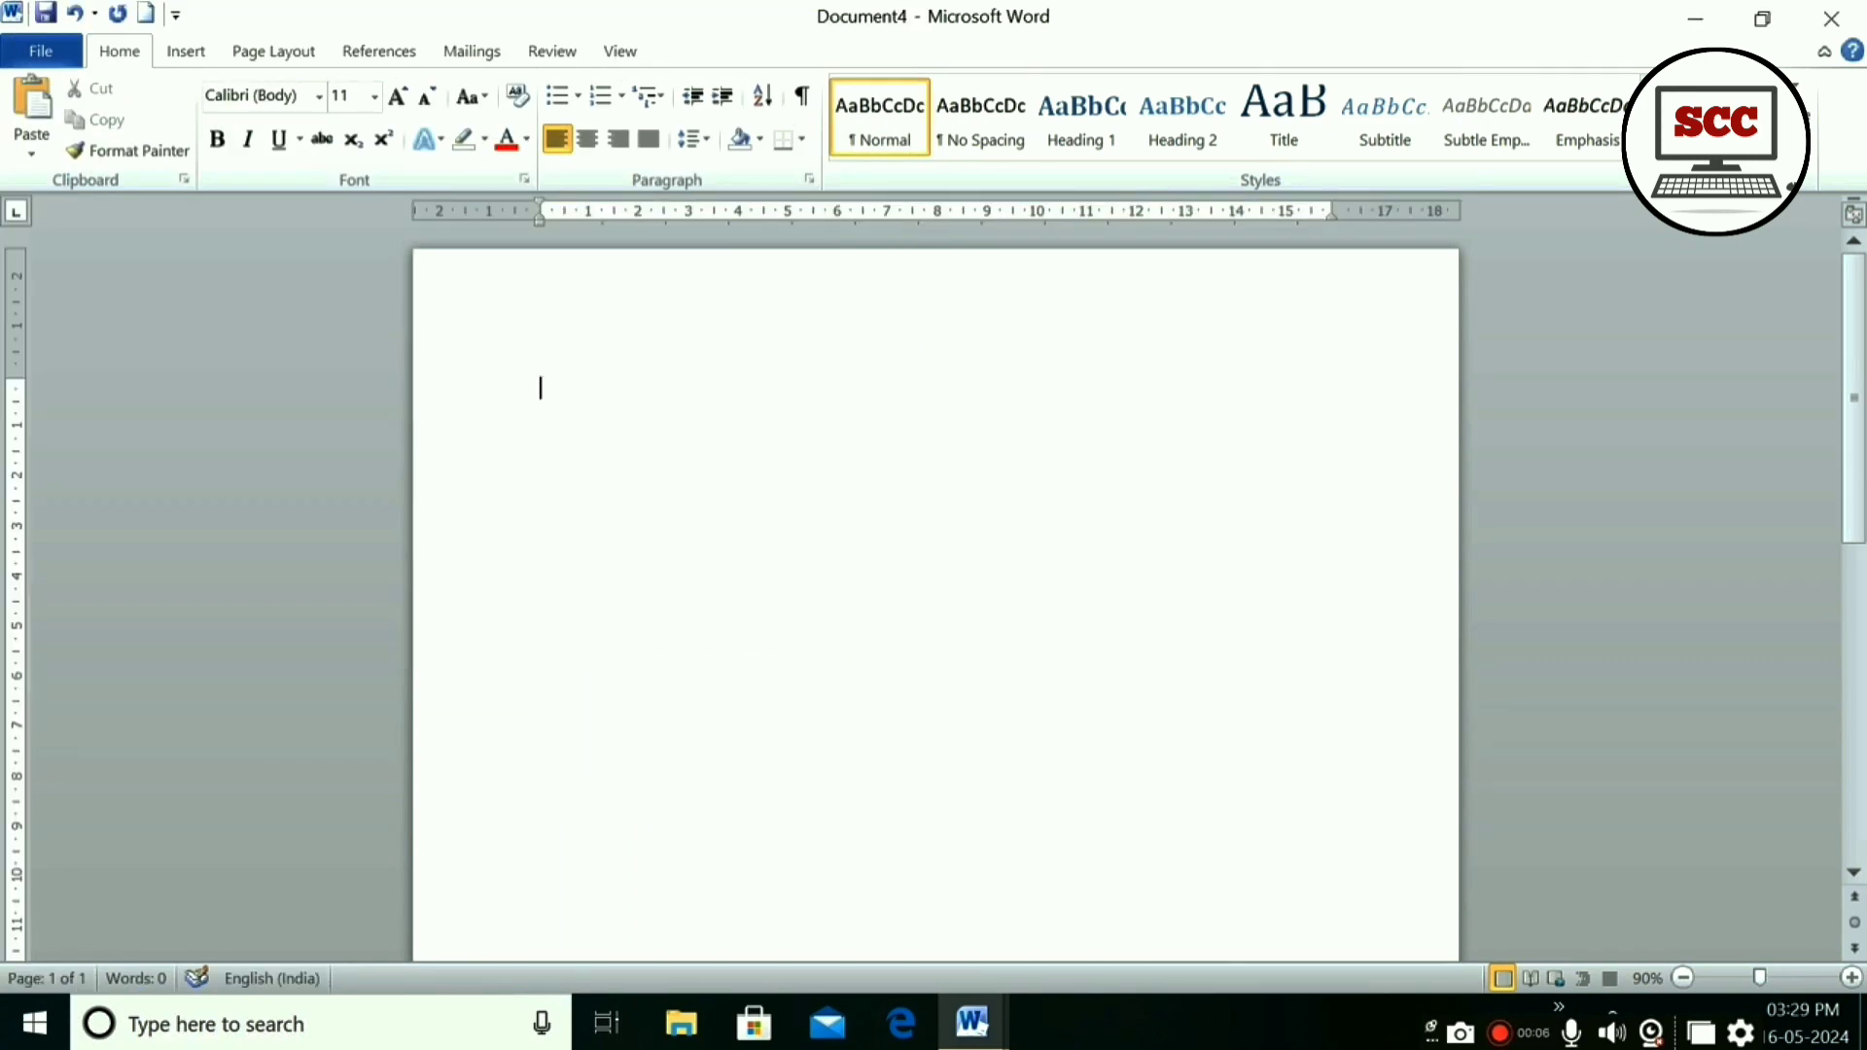
# - Enter the heading DFA in the blank document and generate sample paragraphs below it with =RAND()
pyautogui.write('DFA')
pyautogui.press('Return')
pyautogui.write('=RAND()')
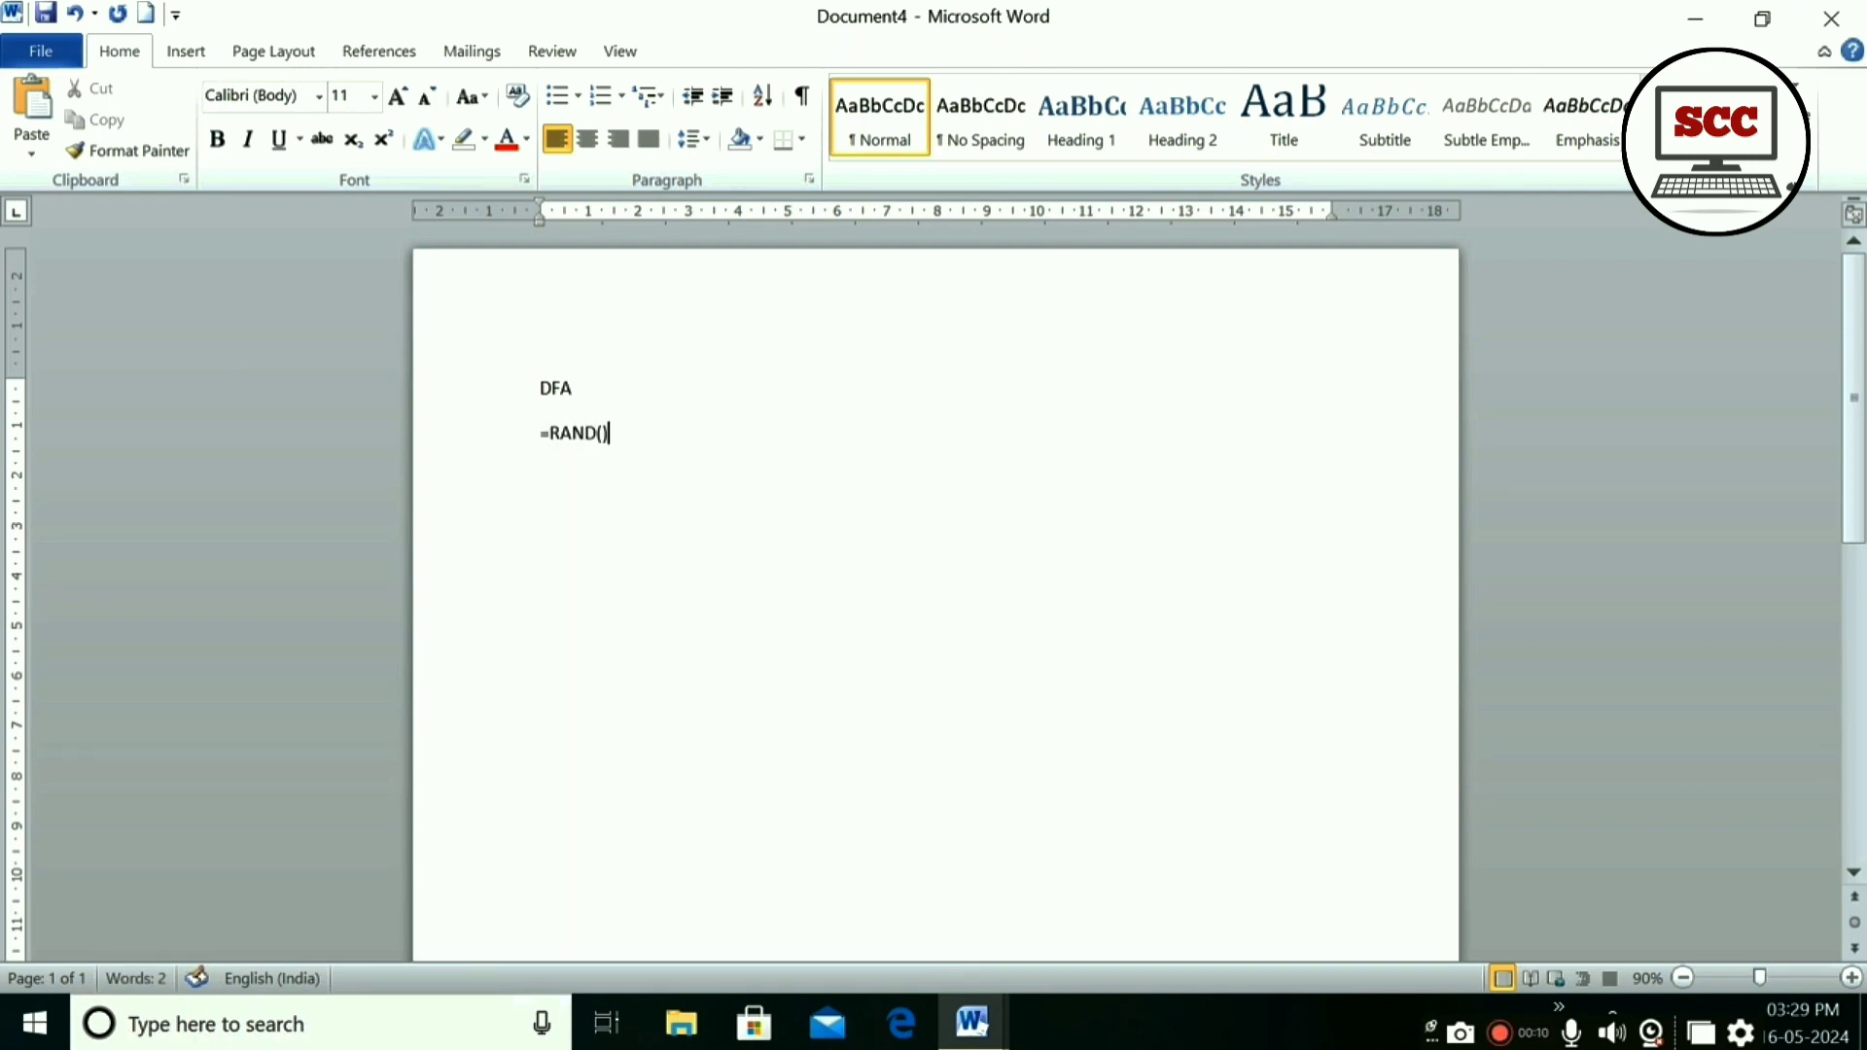
pyautogui.press('Return')
# - Add the closing line GO TO COURSE and save the document as DFA in the same folder
pyautogui.write('GO T')
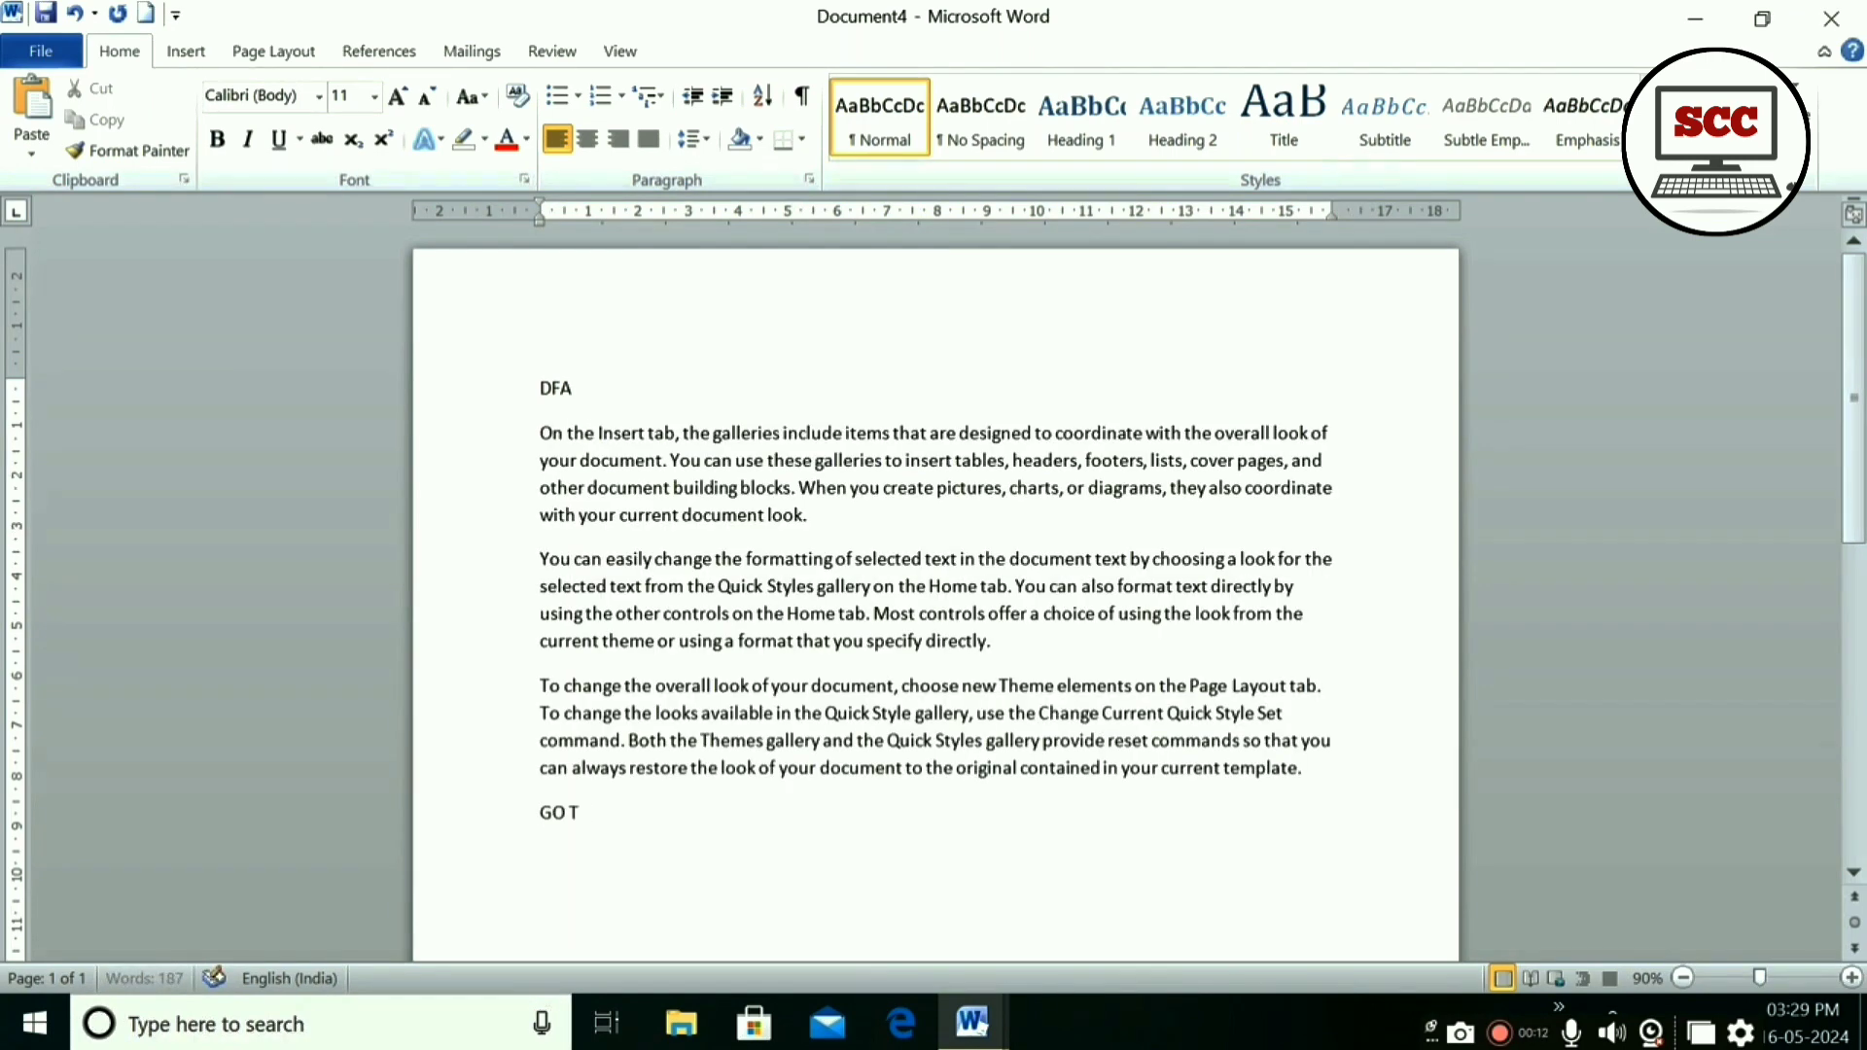
pyautogui.write('O COURSE')
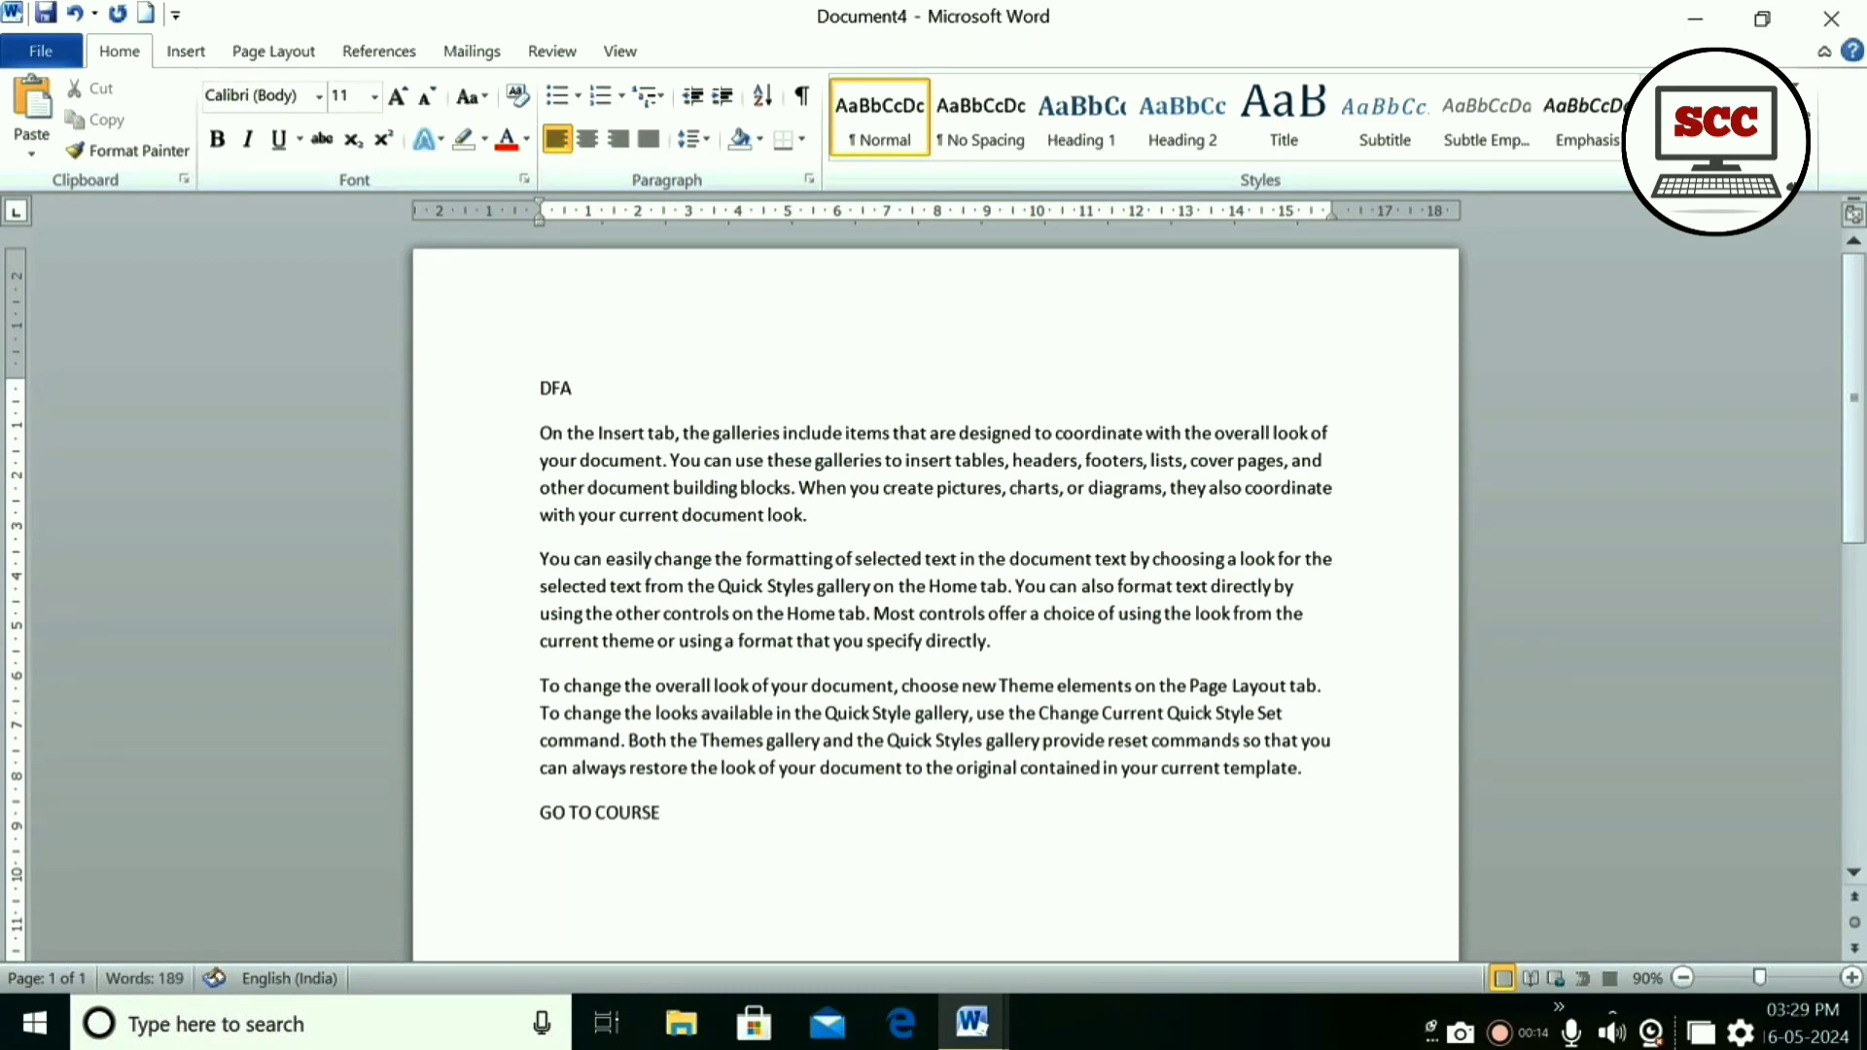
pyautogui.hotkey('ctrl', 's')
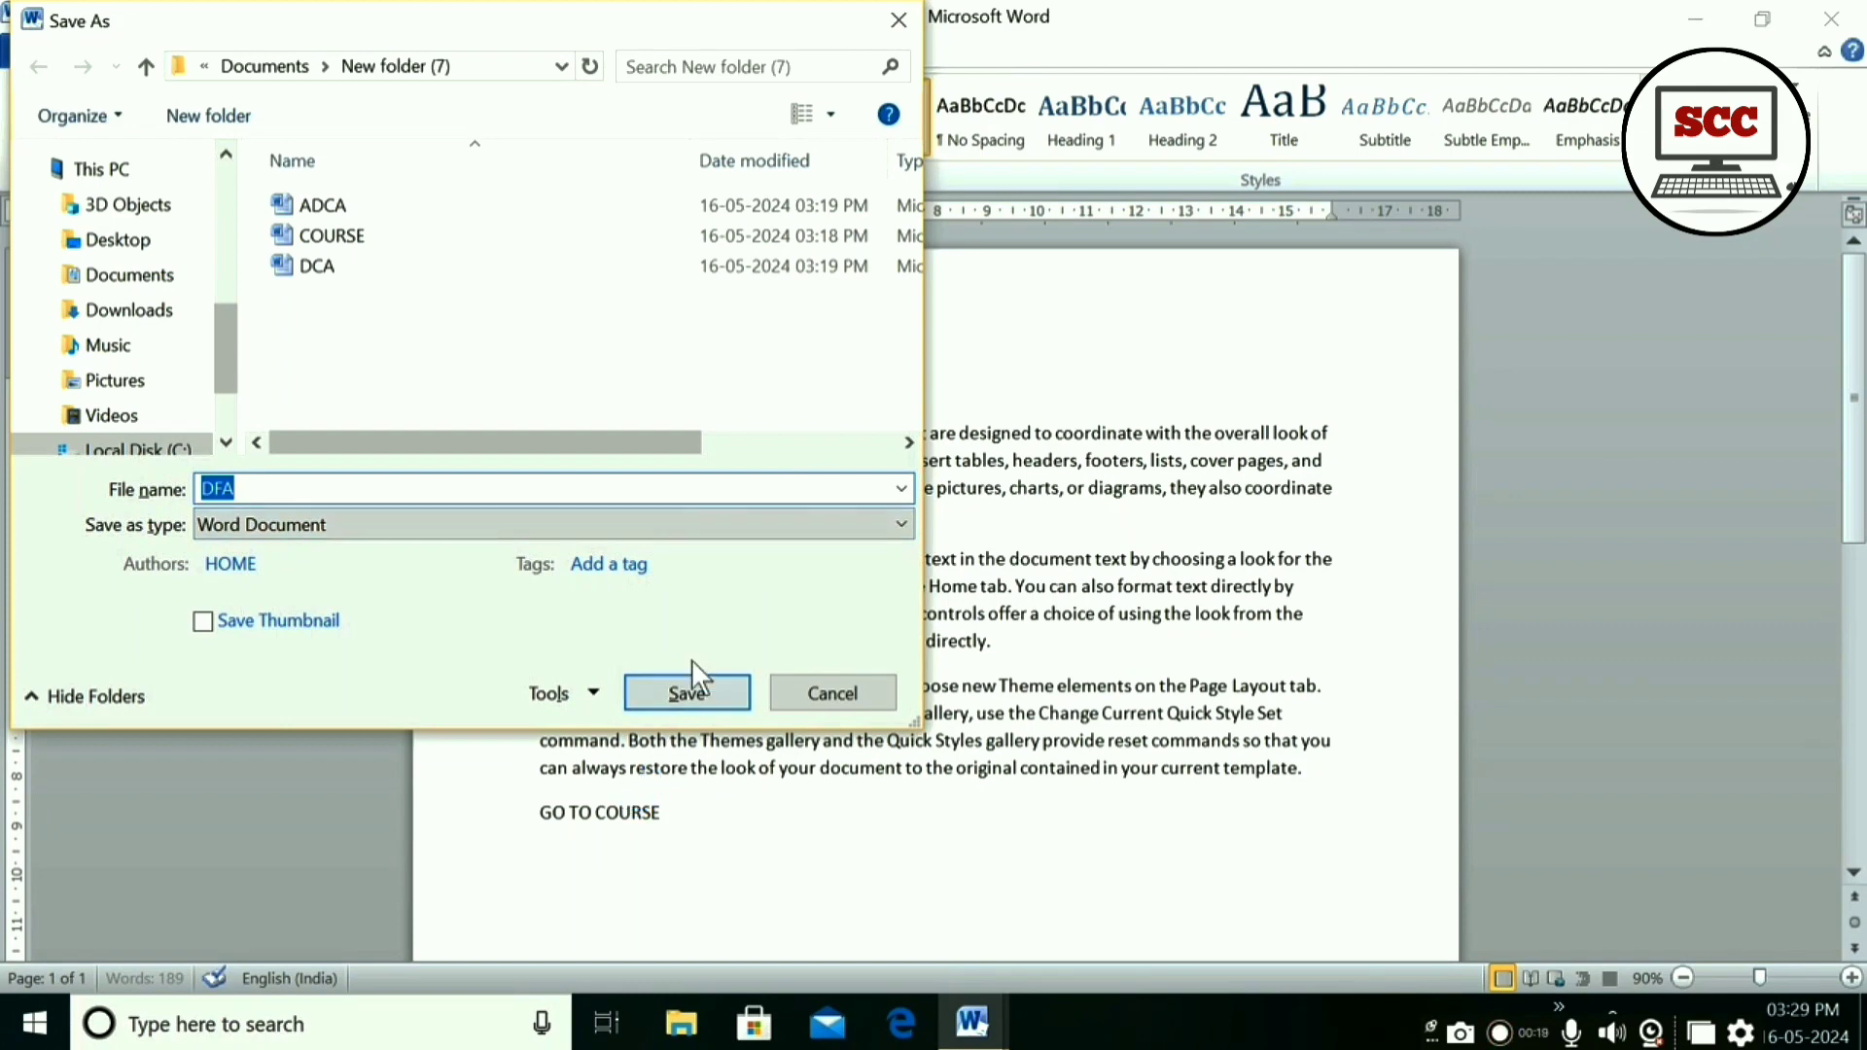
pyautogui.click(674, 687)
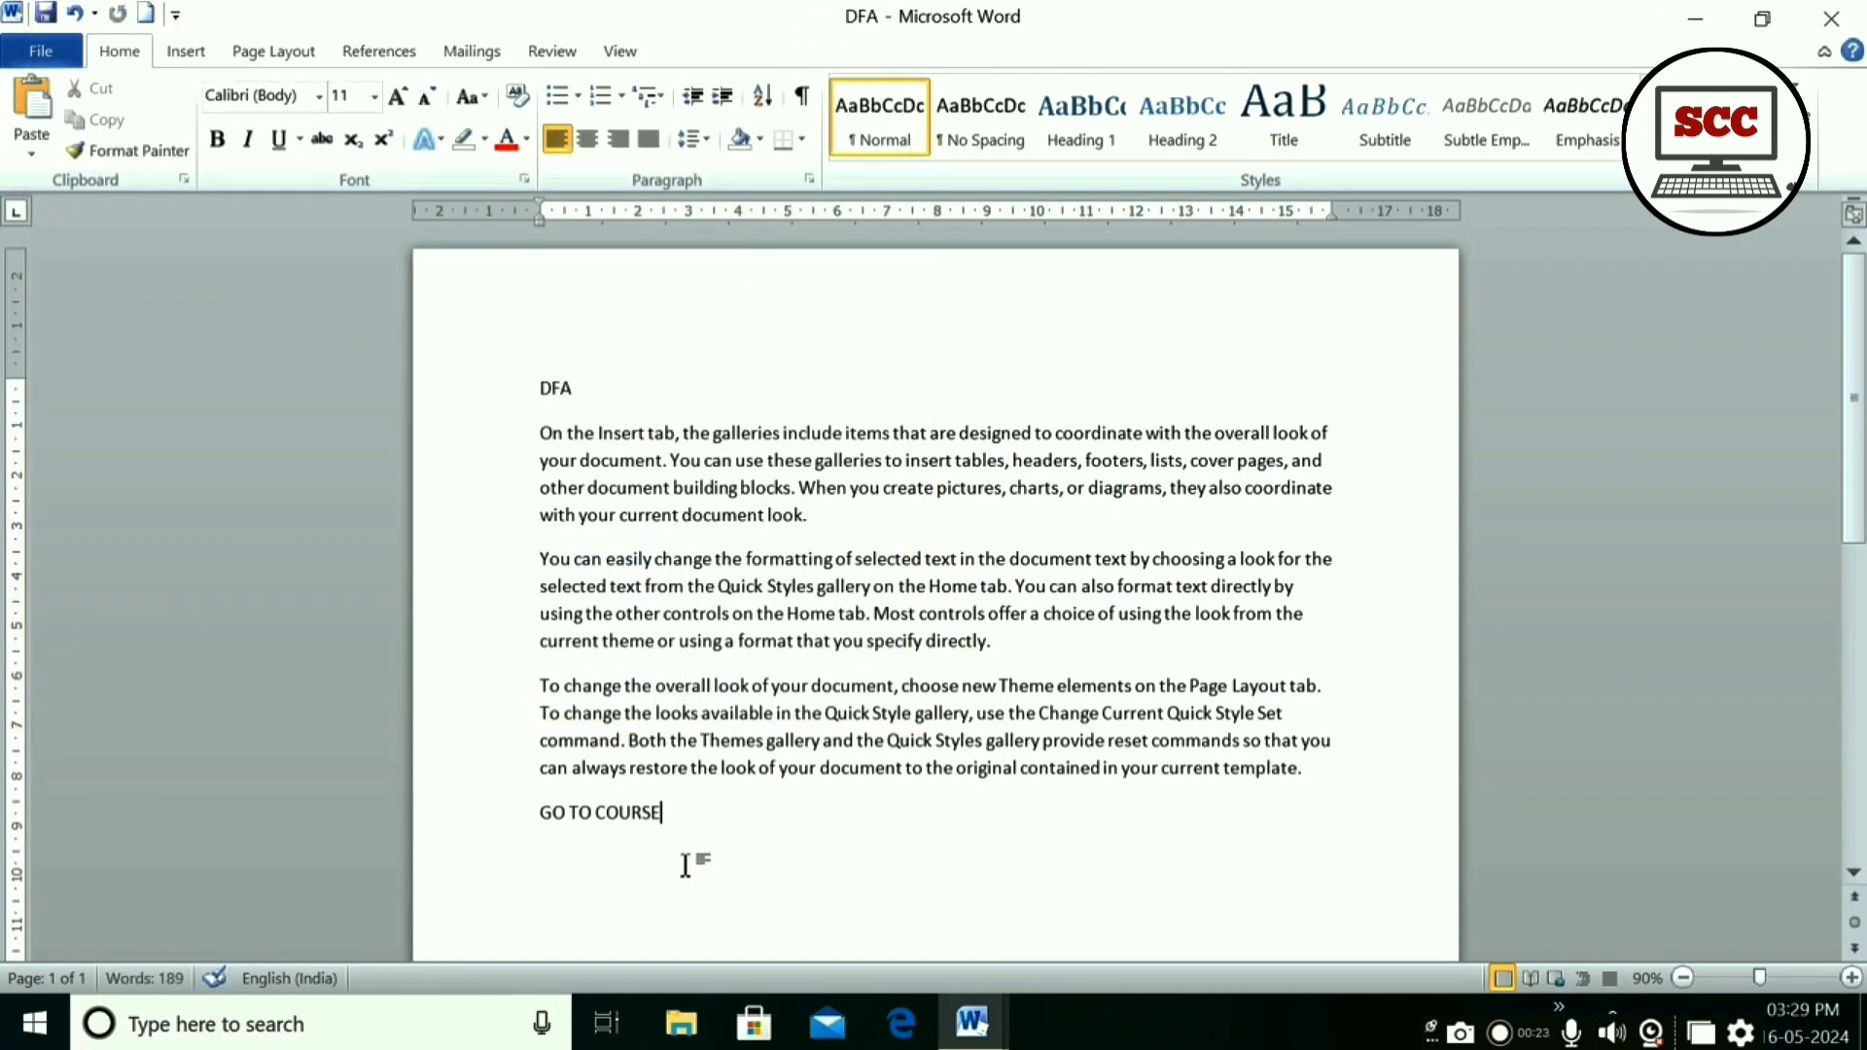
# - Hyperlink the GO TO COURSE line in the DFA document to COURSE.docx and follow the link
pyautogui.moveTo(670, 813); pyautogui.dragTo(564, 814)
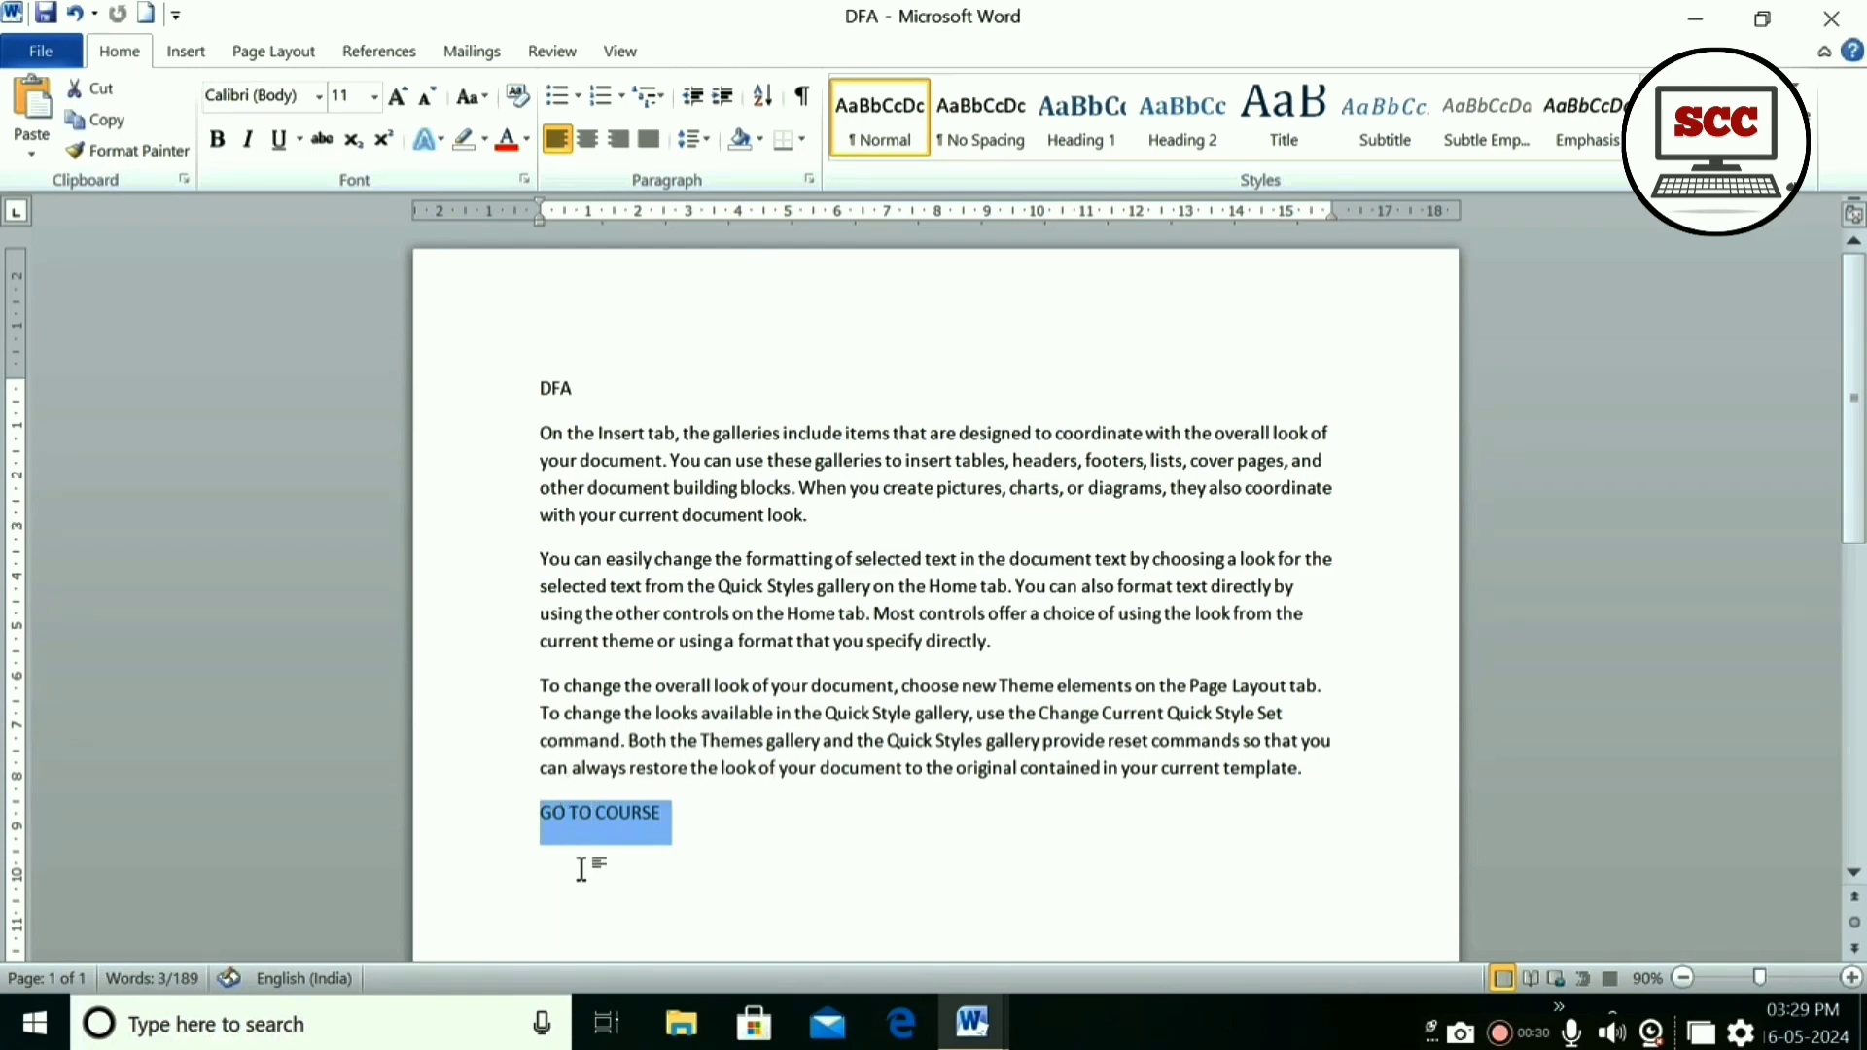
pyautogui.click(184, 57)
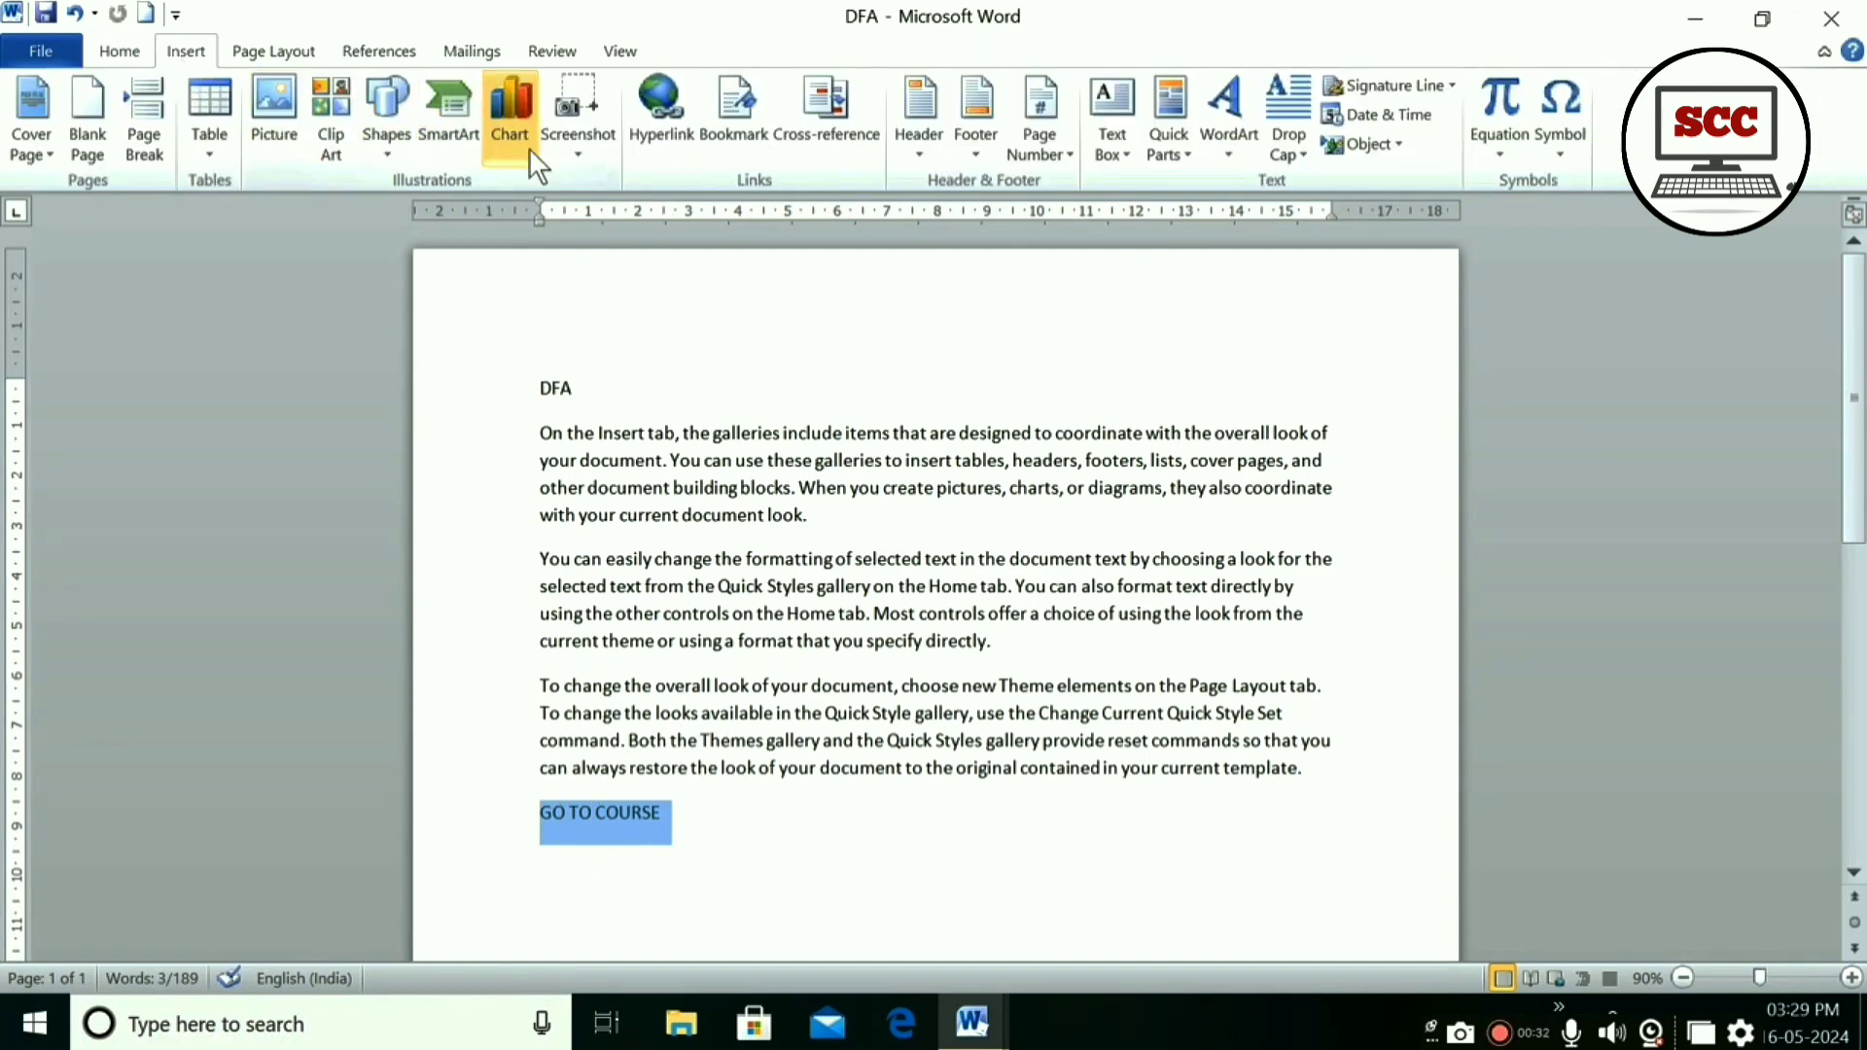
pyautogui.click(657, 131)
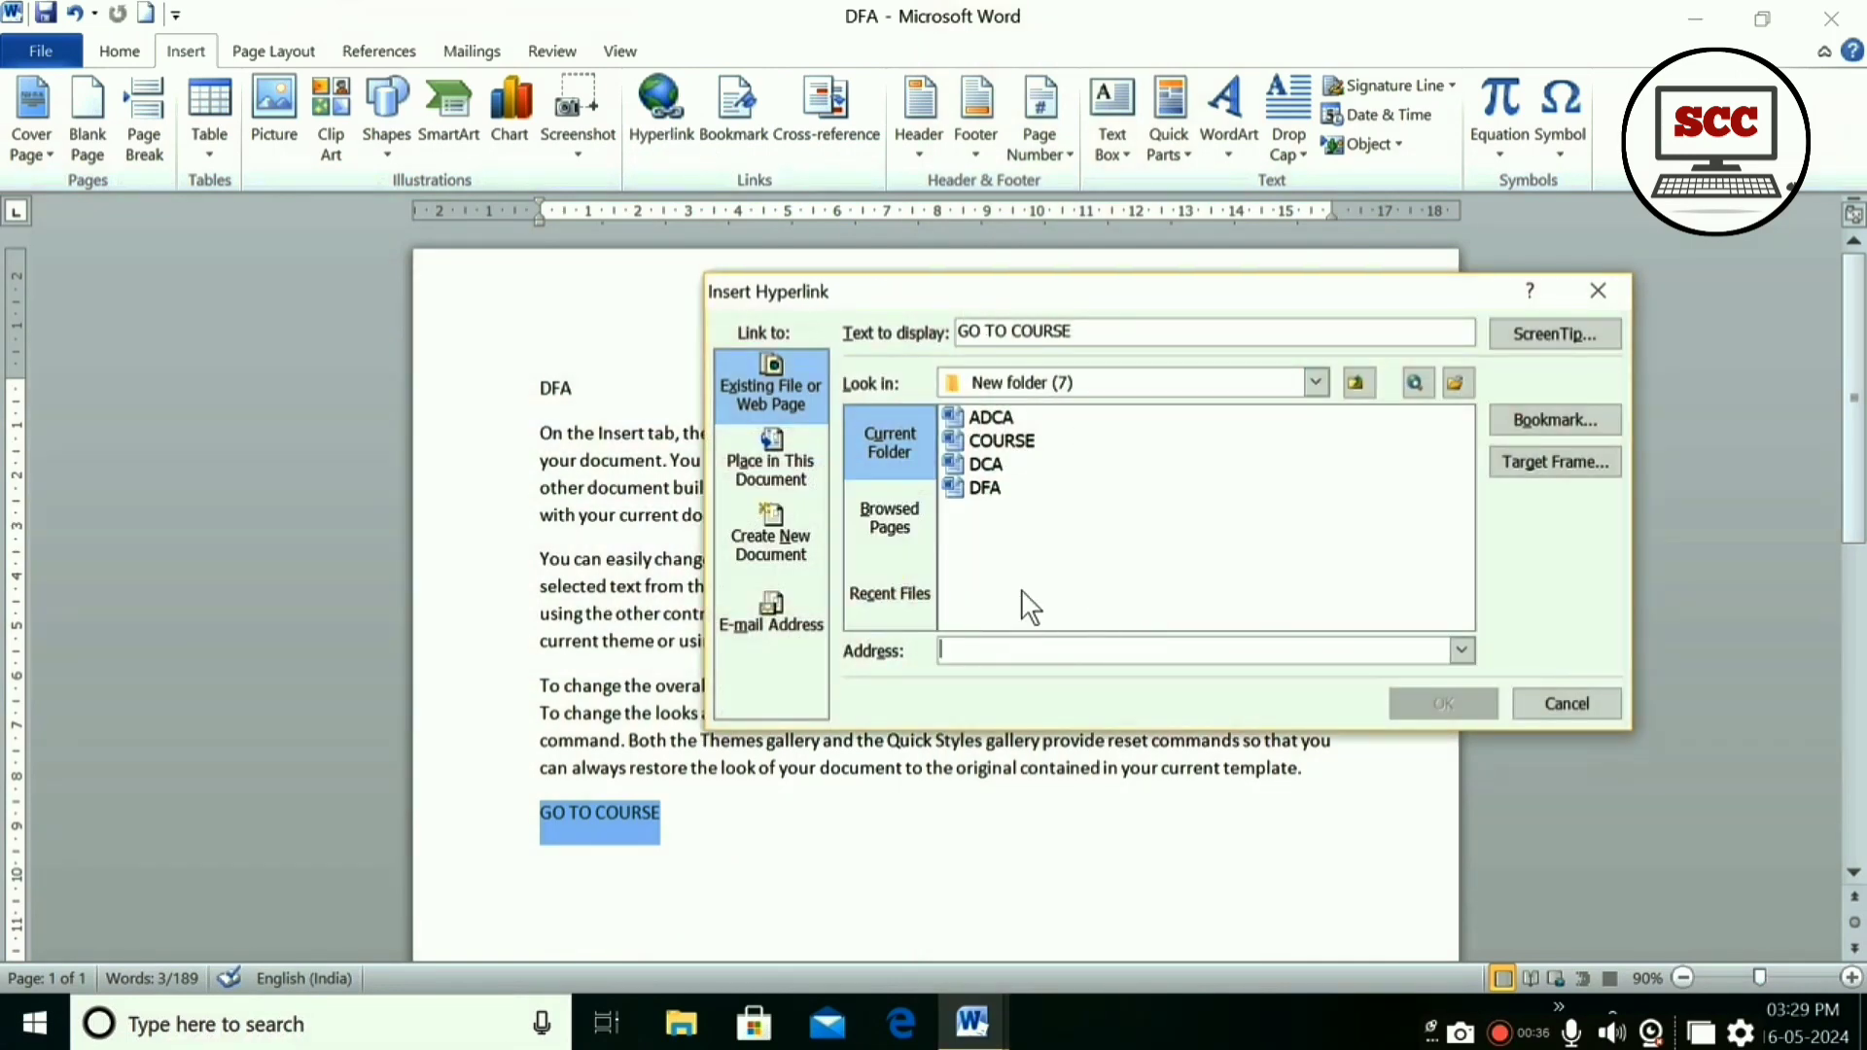
pyautogui.click(1011, 440)
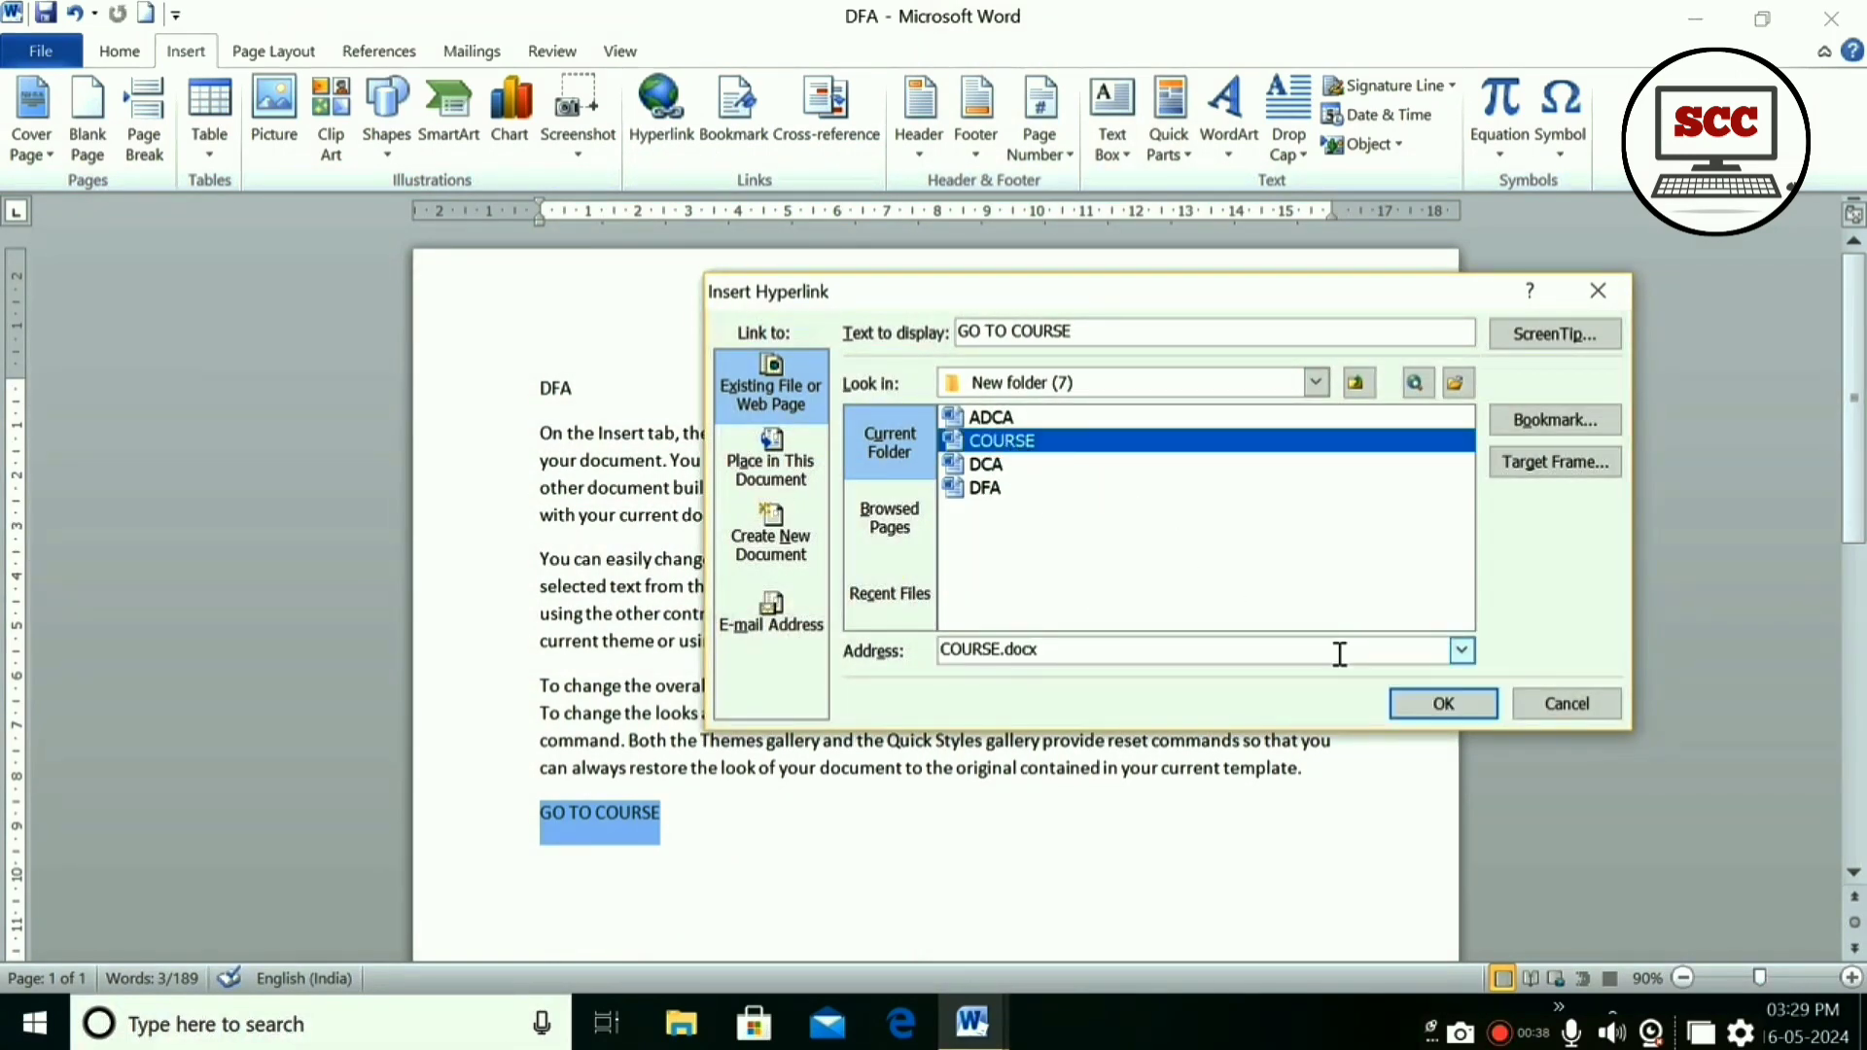
pyautogui.click(1437, 704)
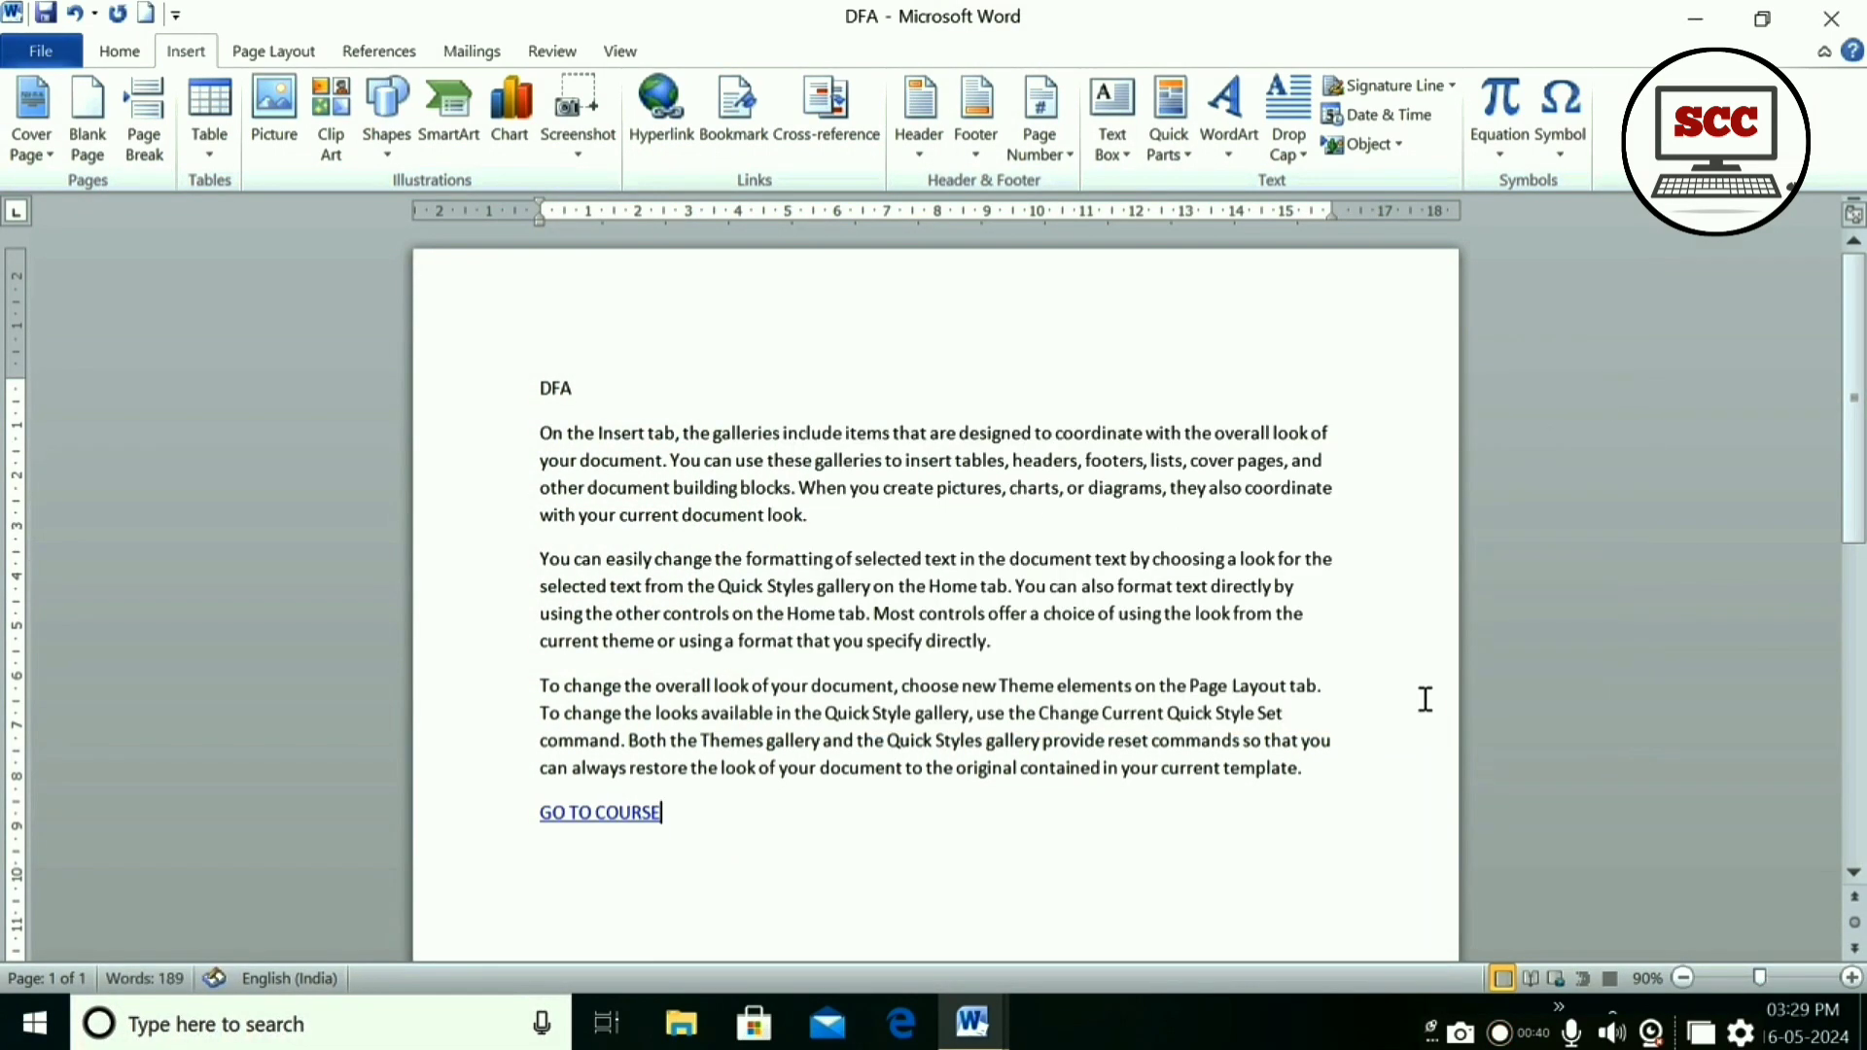
pyautogui.keyDown('ctrl'); pyautogui.click(601, 825); pyautogui.keyUp('ctrl')
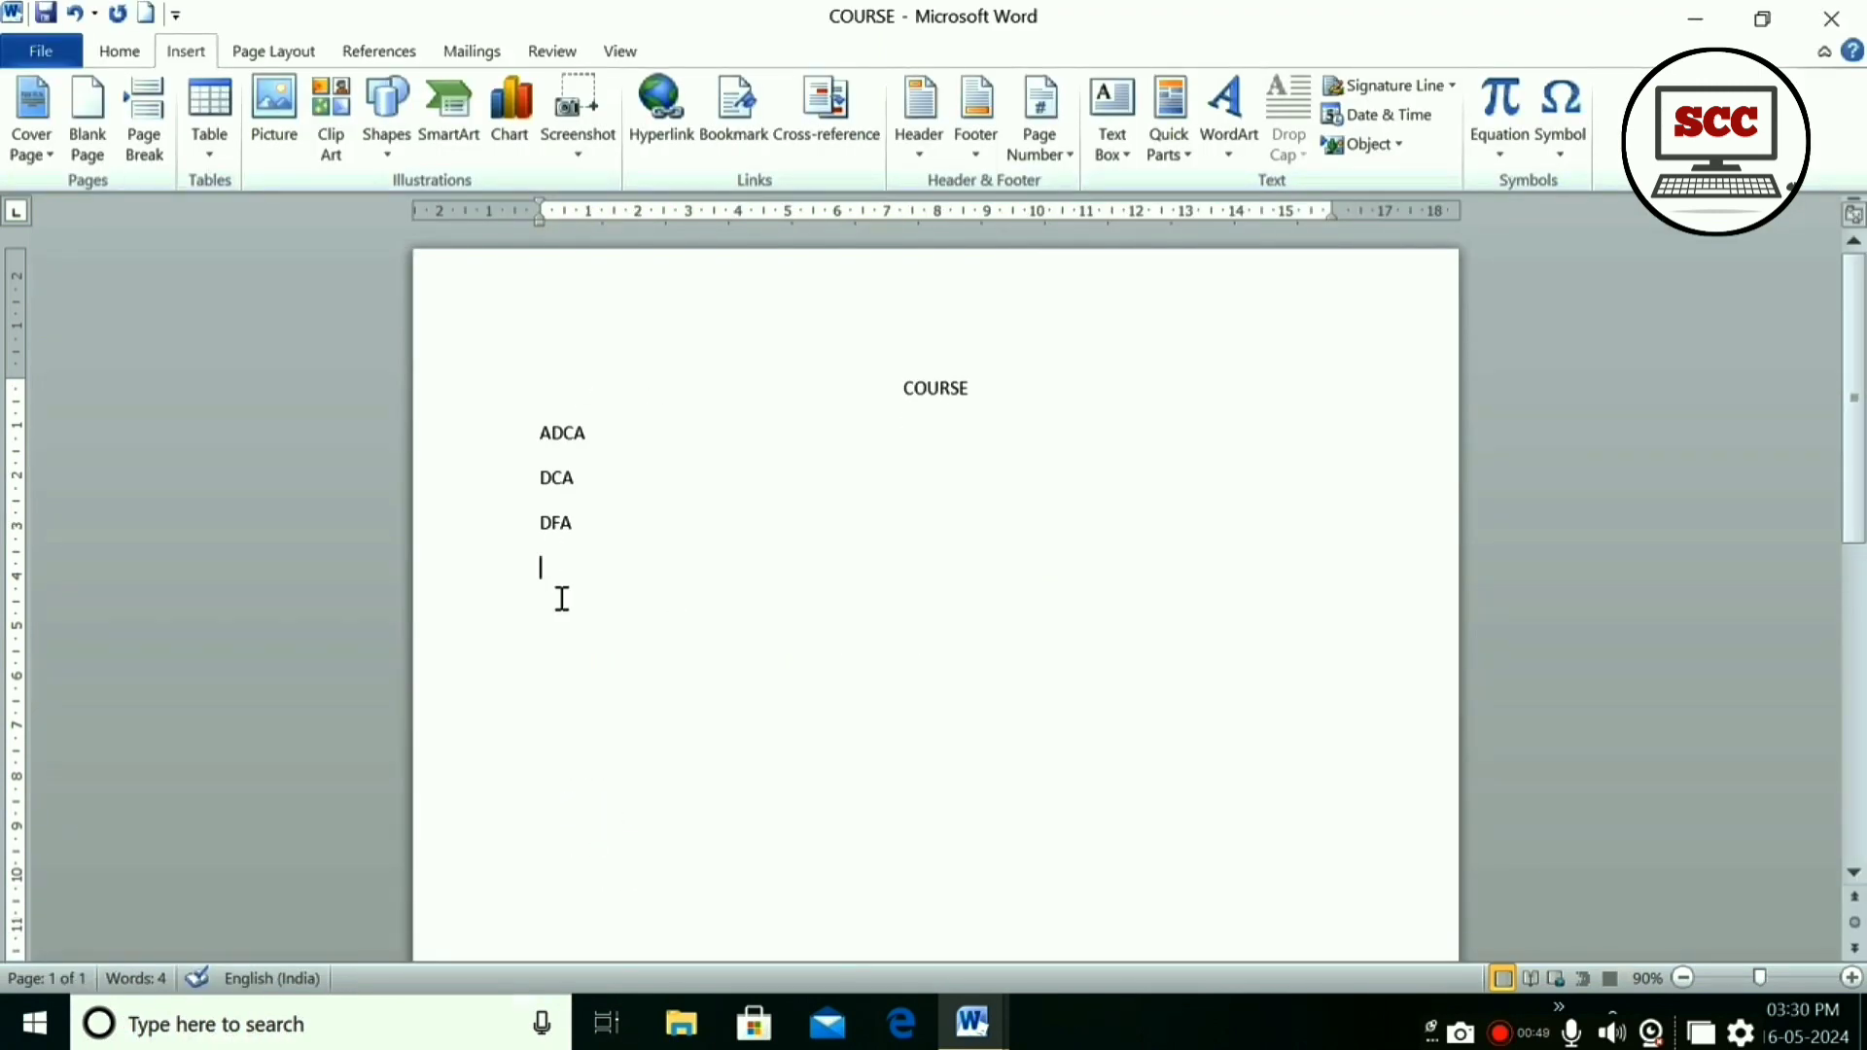
# - Hyperlink the ADCA entry in the course list to the ADCA document and follow the link
pyautogui.moveTo(608, 431); pyautogui.dragTo(520, 433)
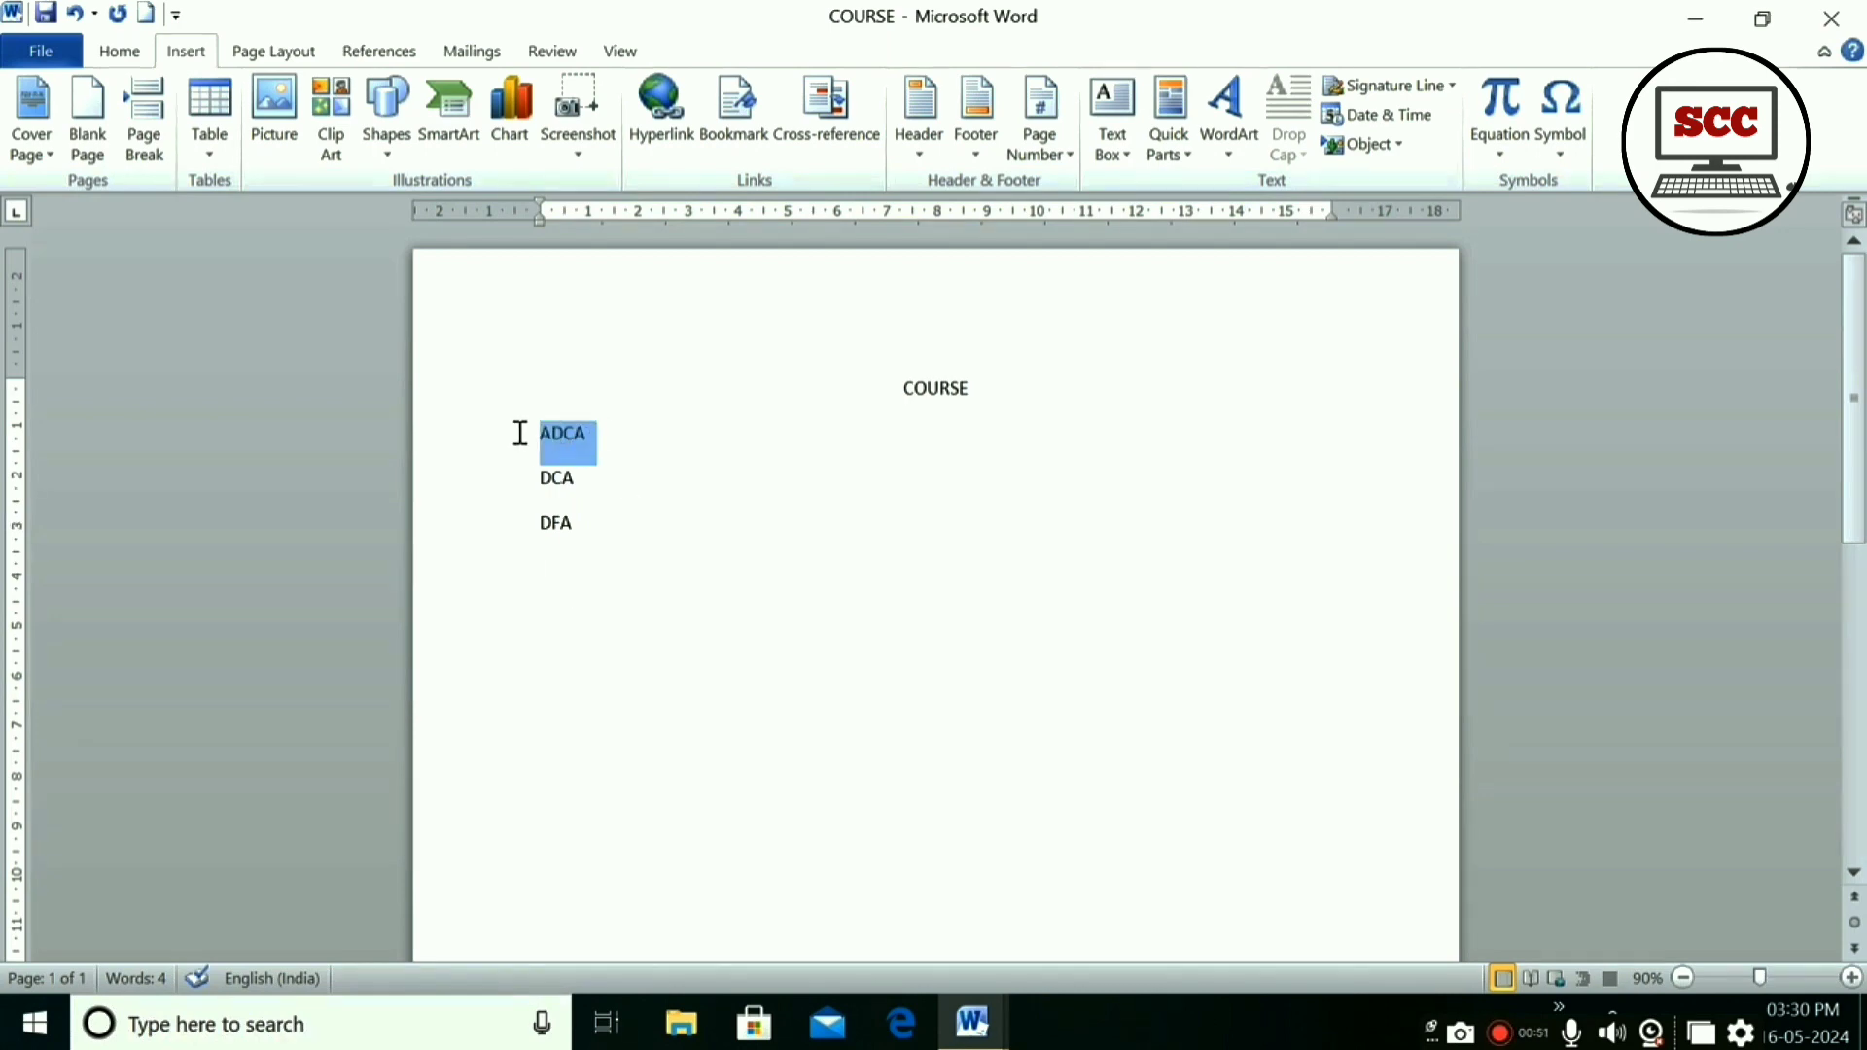
pyautogui.click(653, 137)
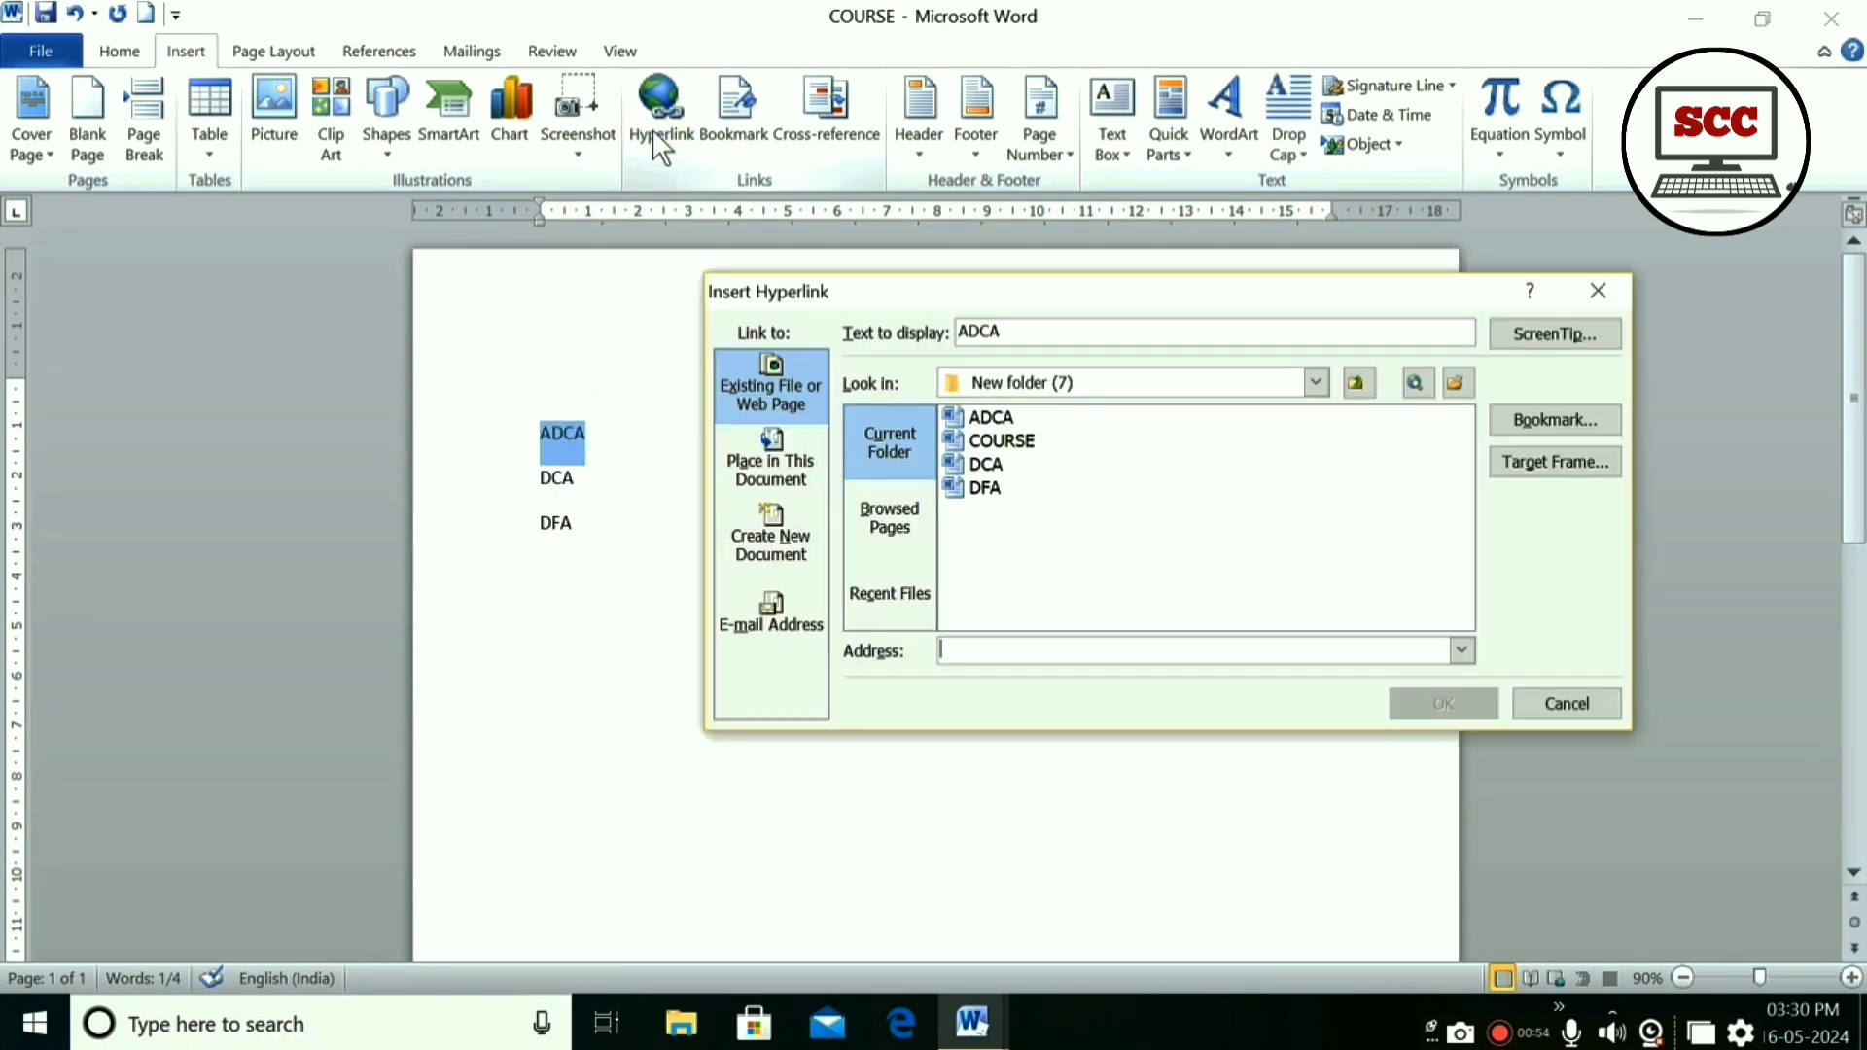
pyautogui.click(1007, 416)
pyautogui.click(1424, 700)
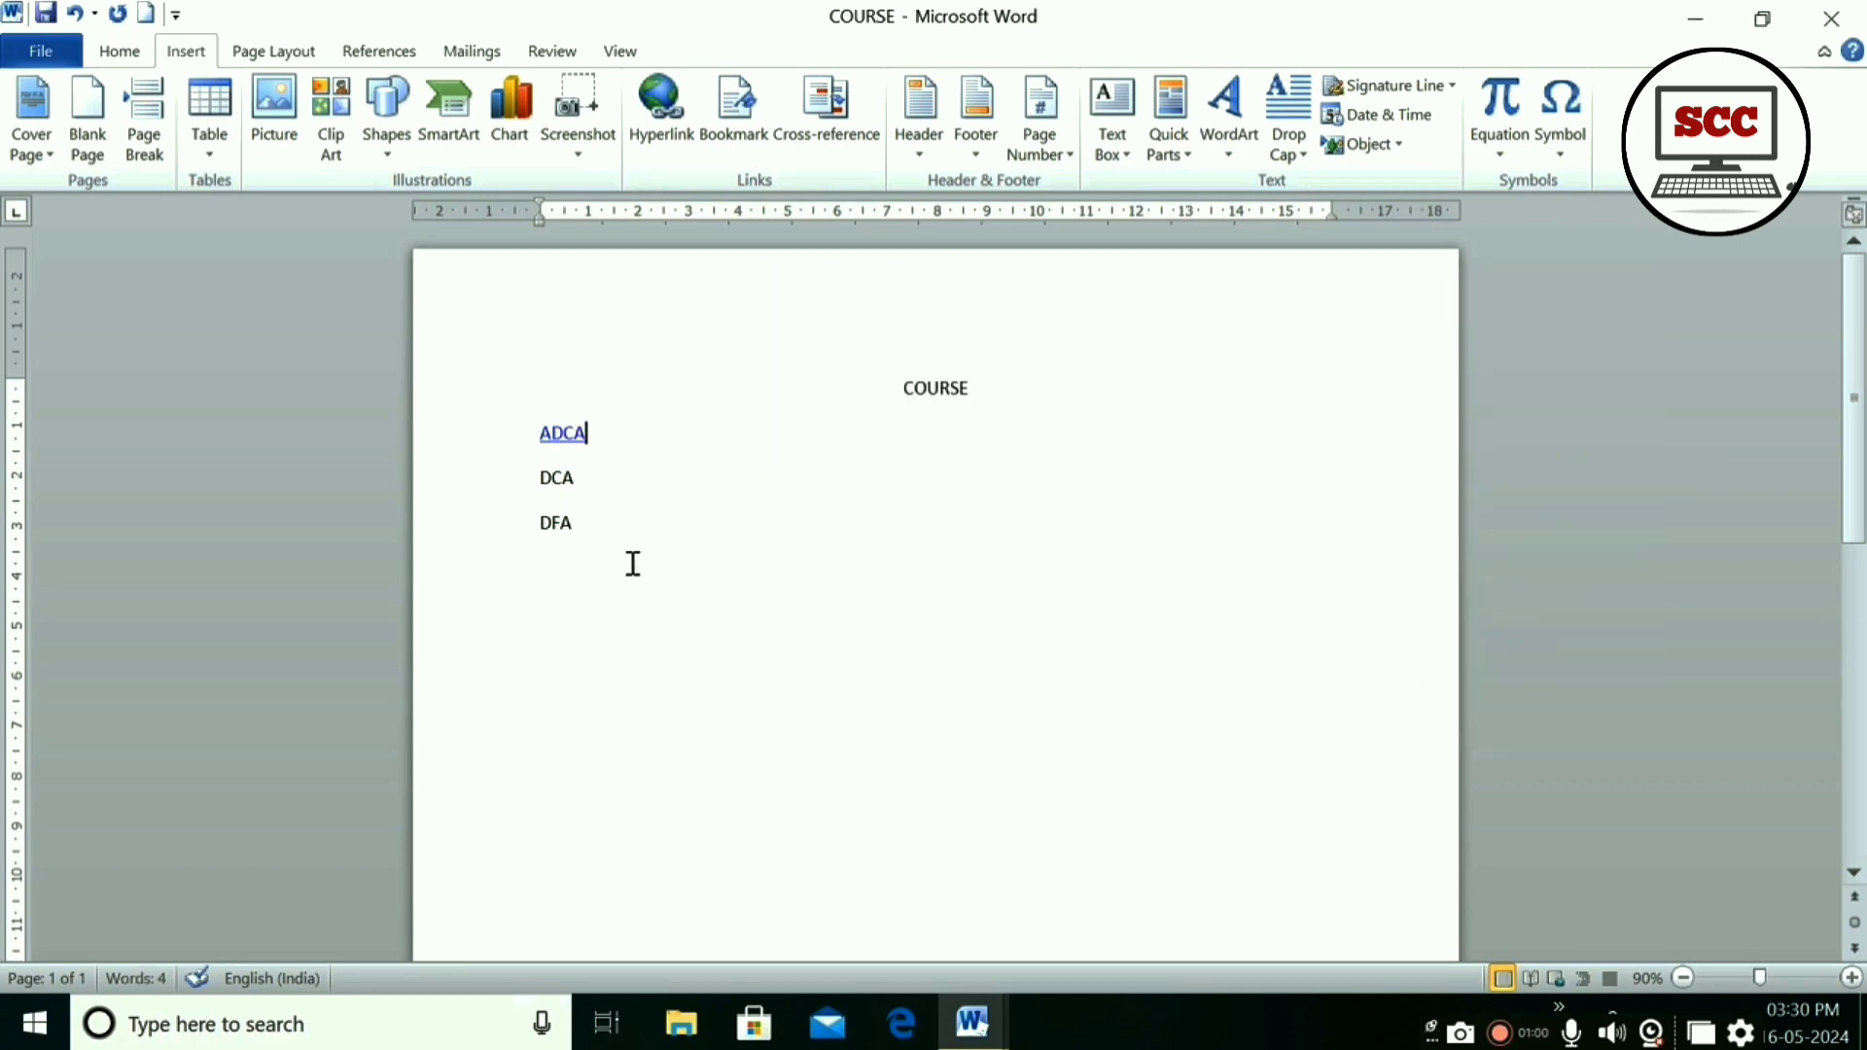
pyautogui.keyDown('ctrl'); pyautogui.click(564, 434); pyautogui.keyUp('ctrl')
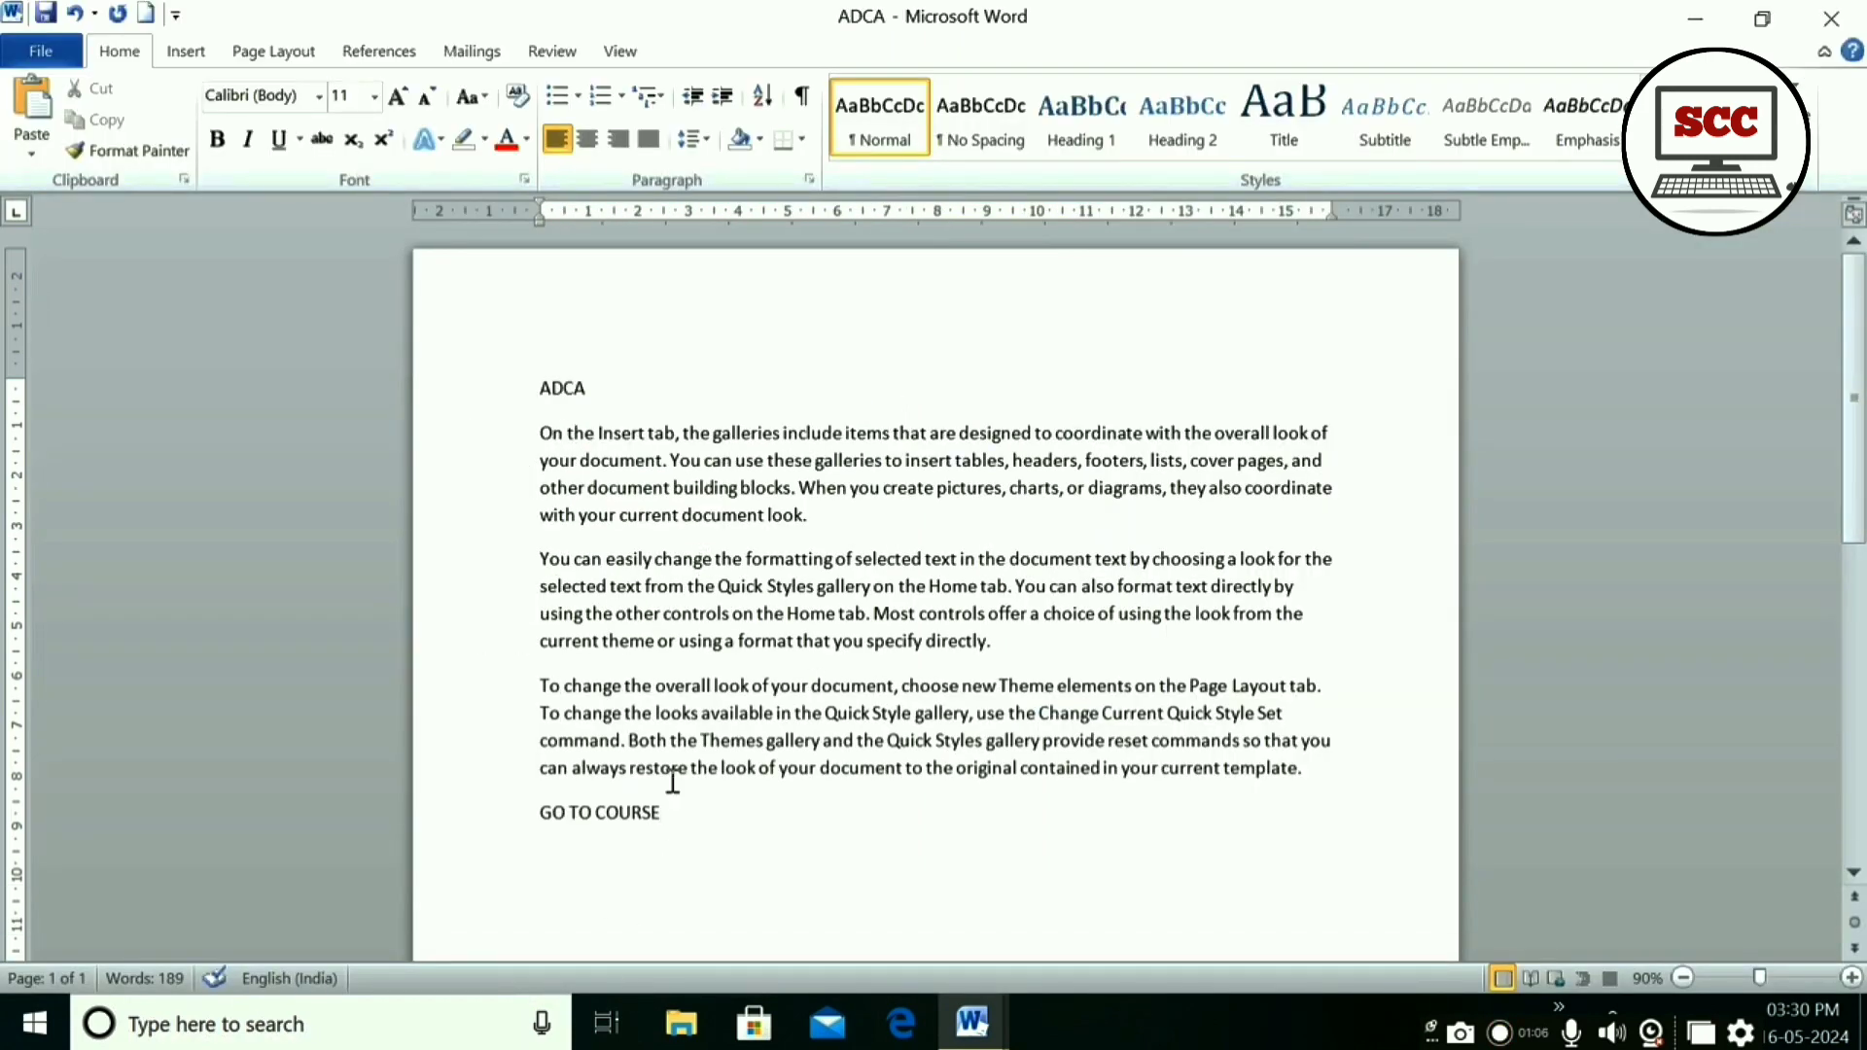
# - Hyperlink the GO TO COURSE line in the ADCA document to COURSE.docx and follow it back to the course list
pyautogui.moveTo(669, 817); pyautogui.dragTo(547, 825)
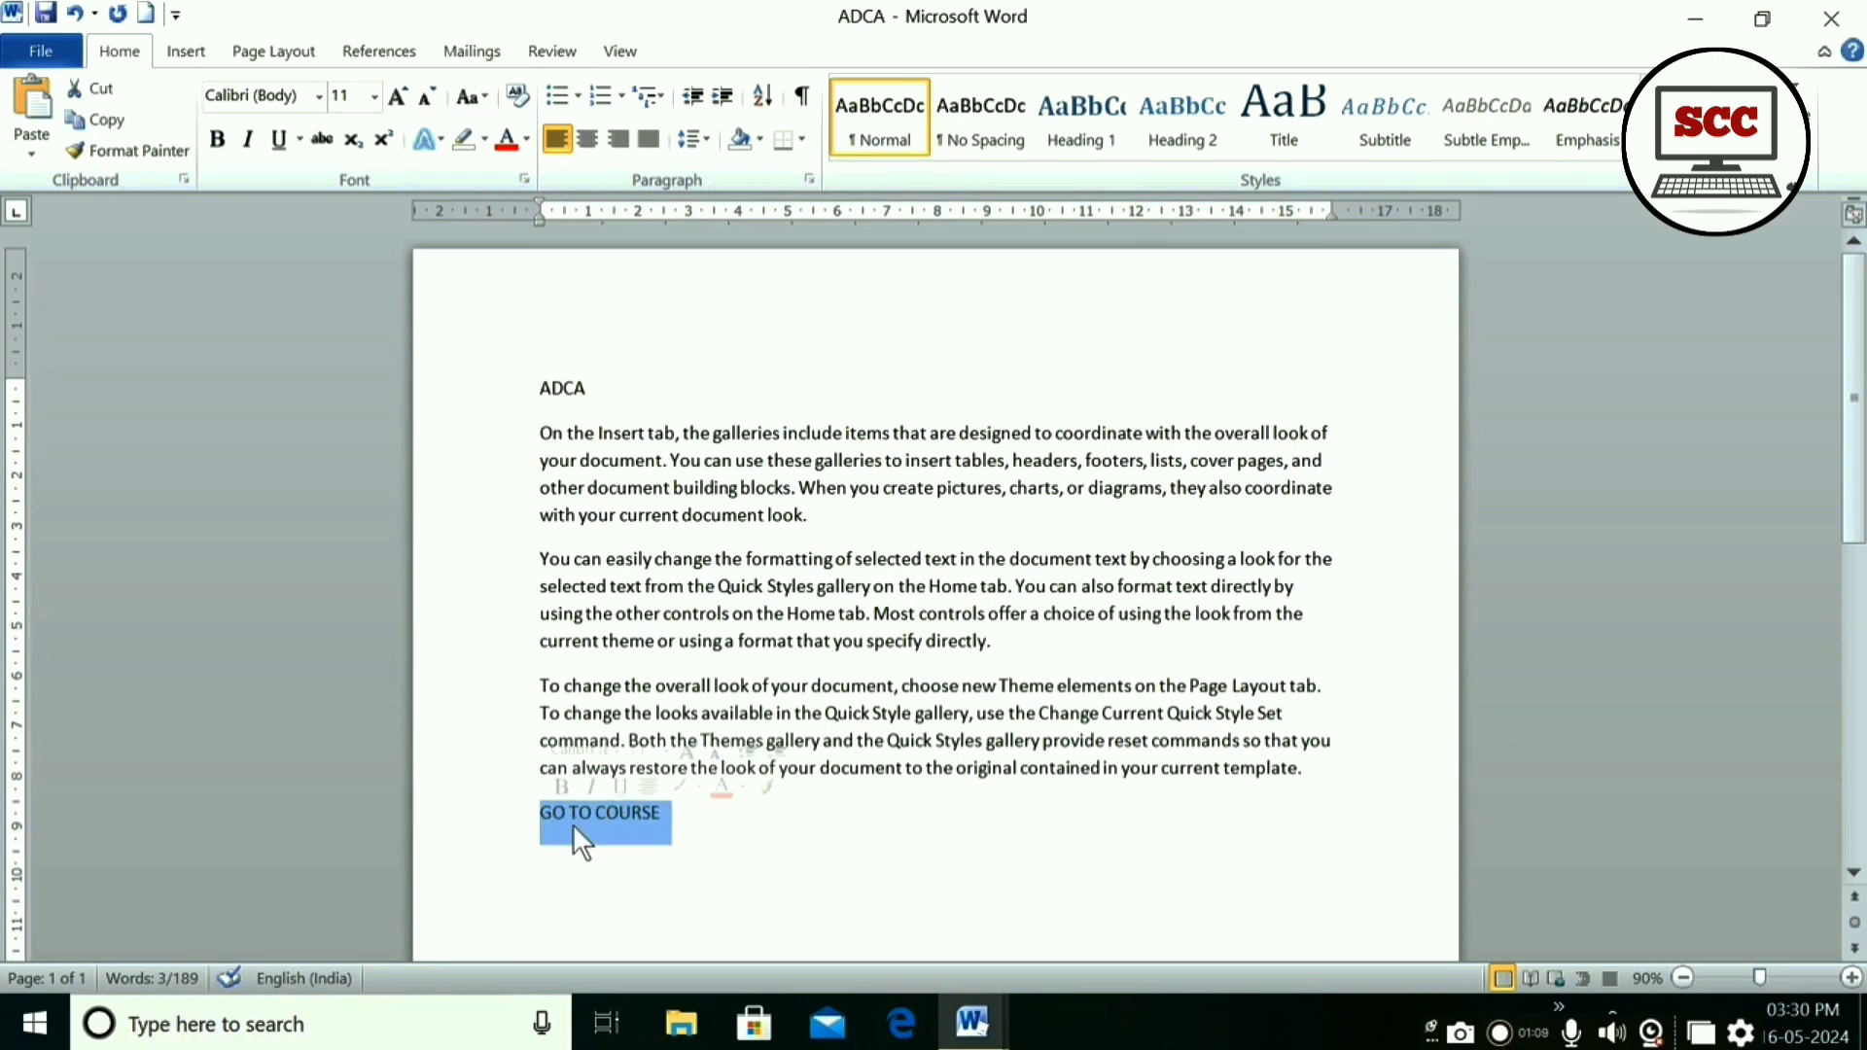
pyautogui.hotkey('ctrl', 'k')
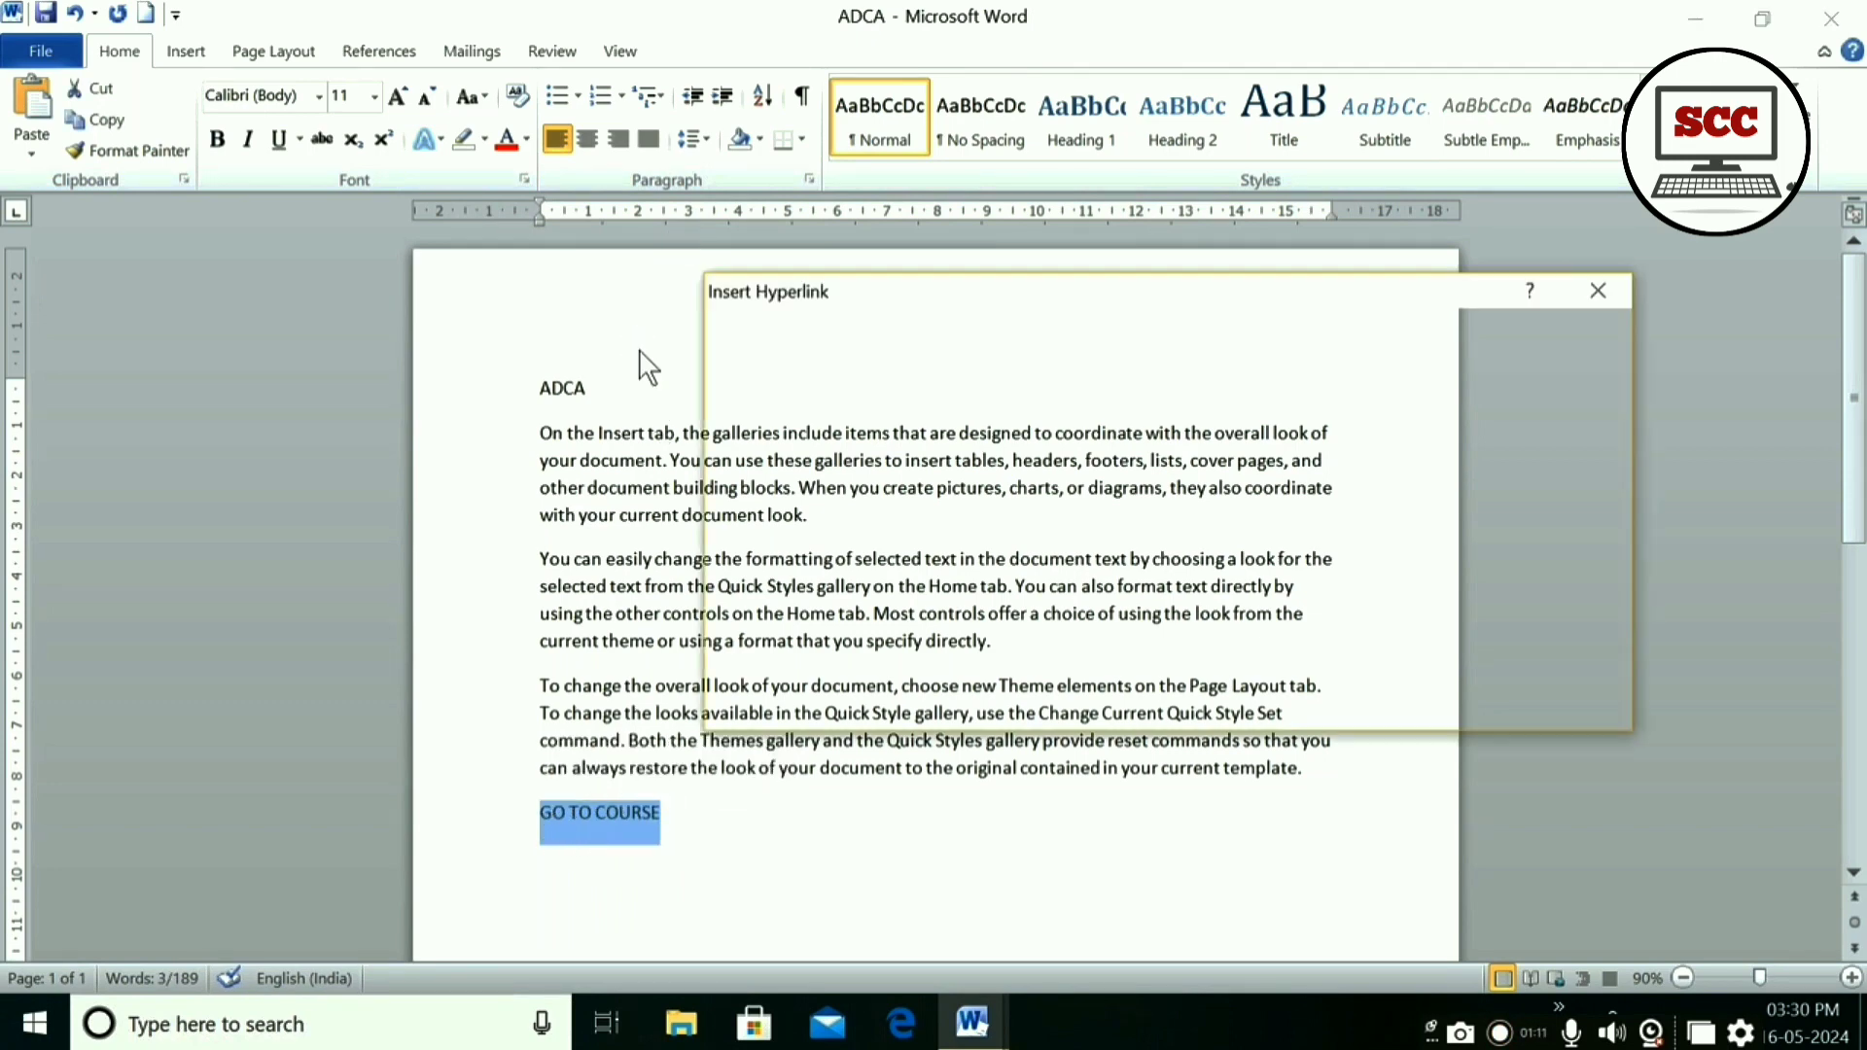
pyautogui.click(1067, 443)
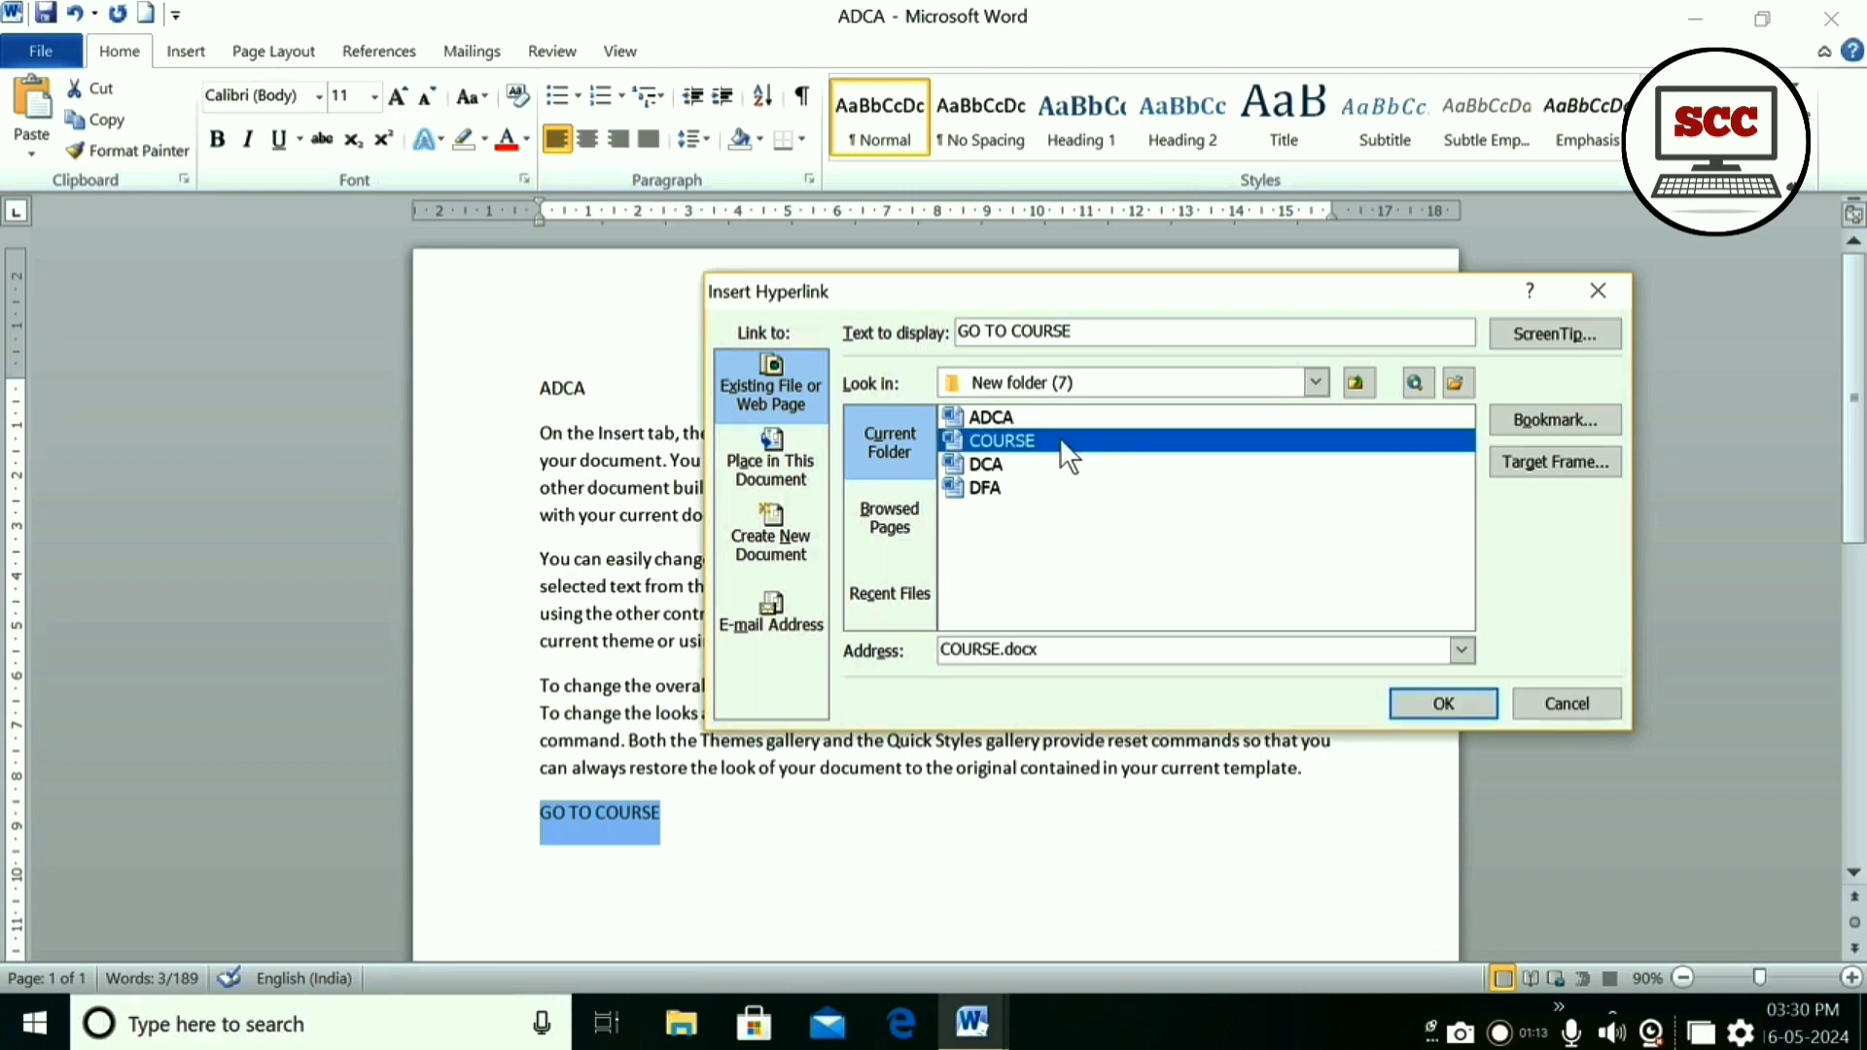
pyautogui.click(1420, 699)
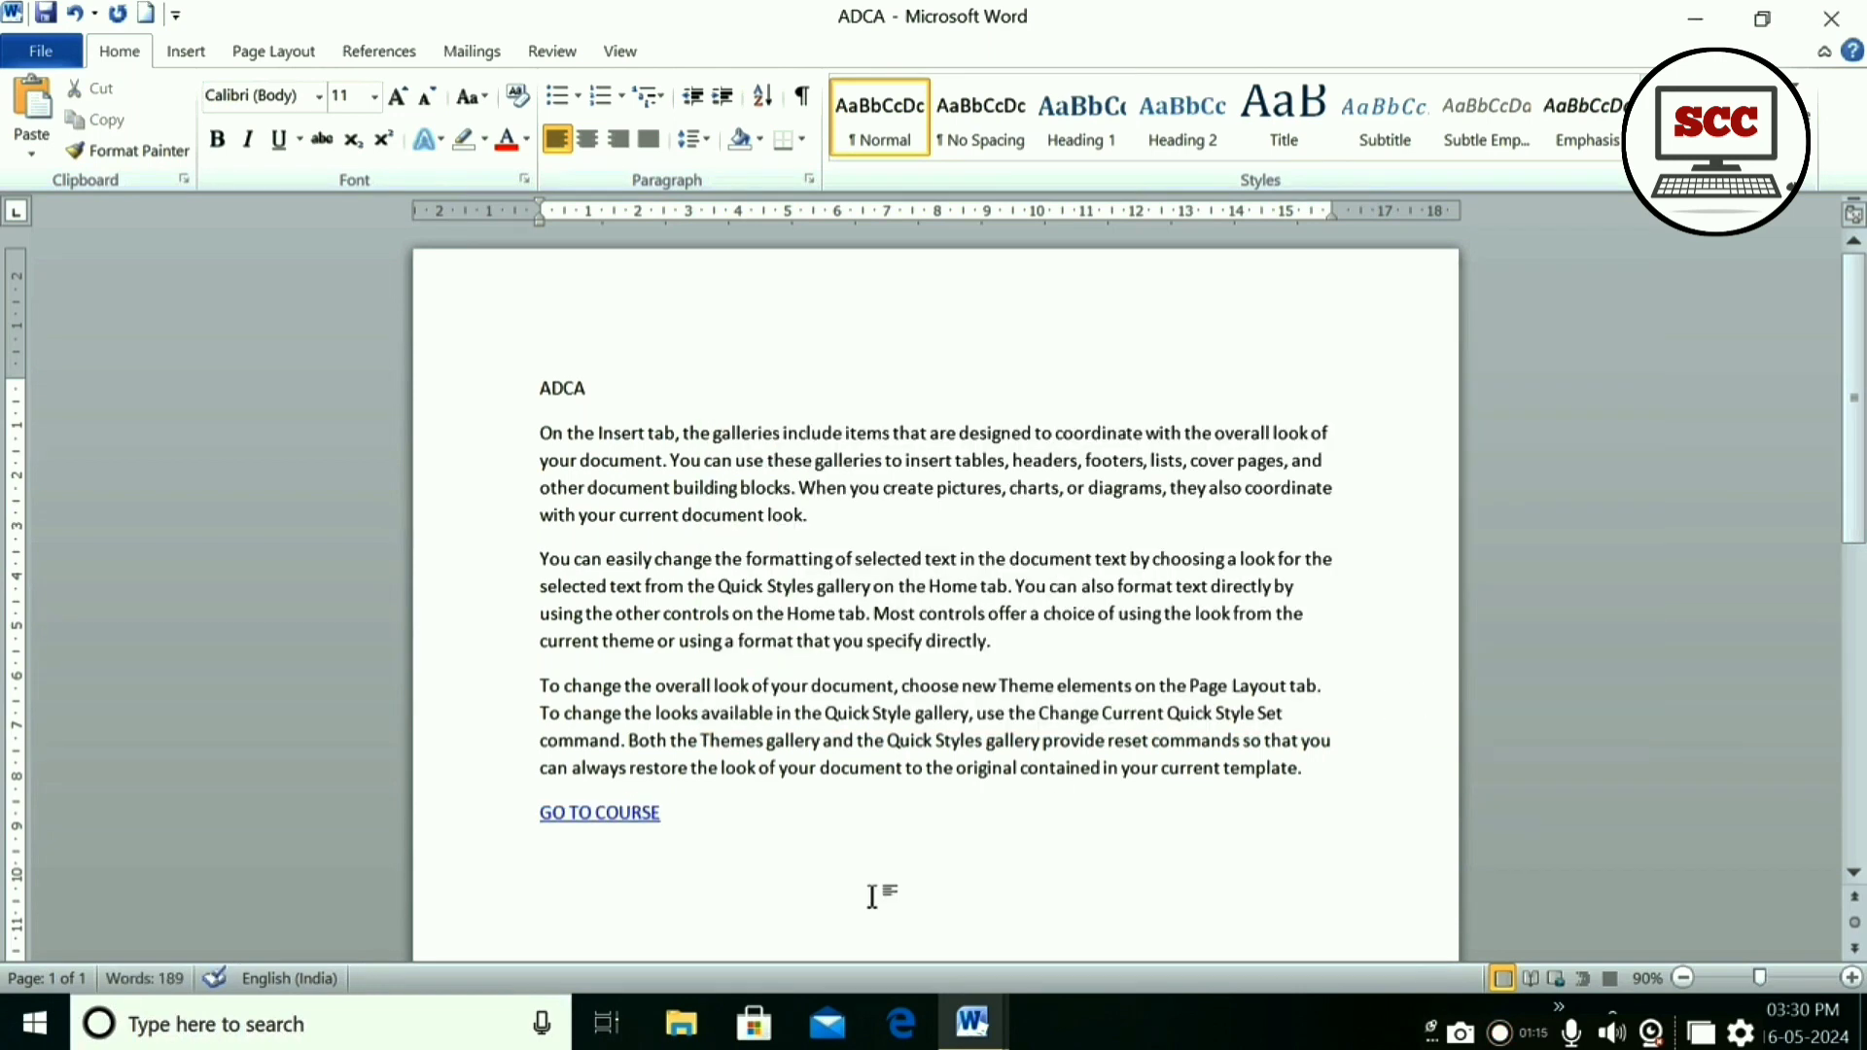
pyautogui.keyDown('ctrl'); pyautogui.click(590, 813); pyautogui.keyUp('ctrl')
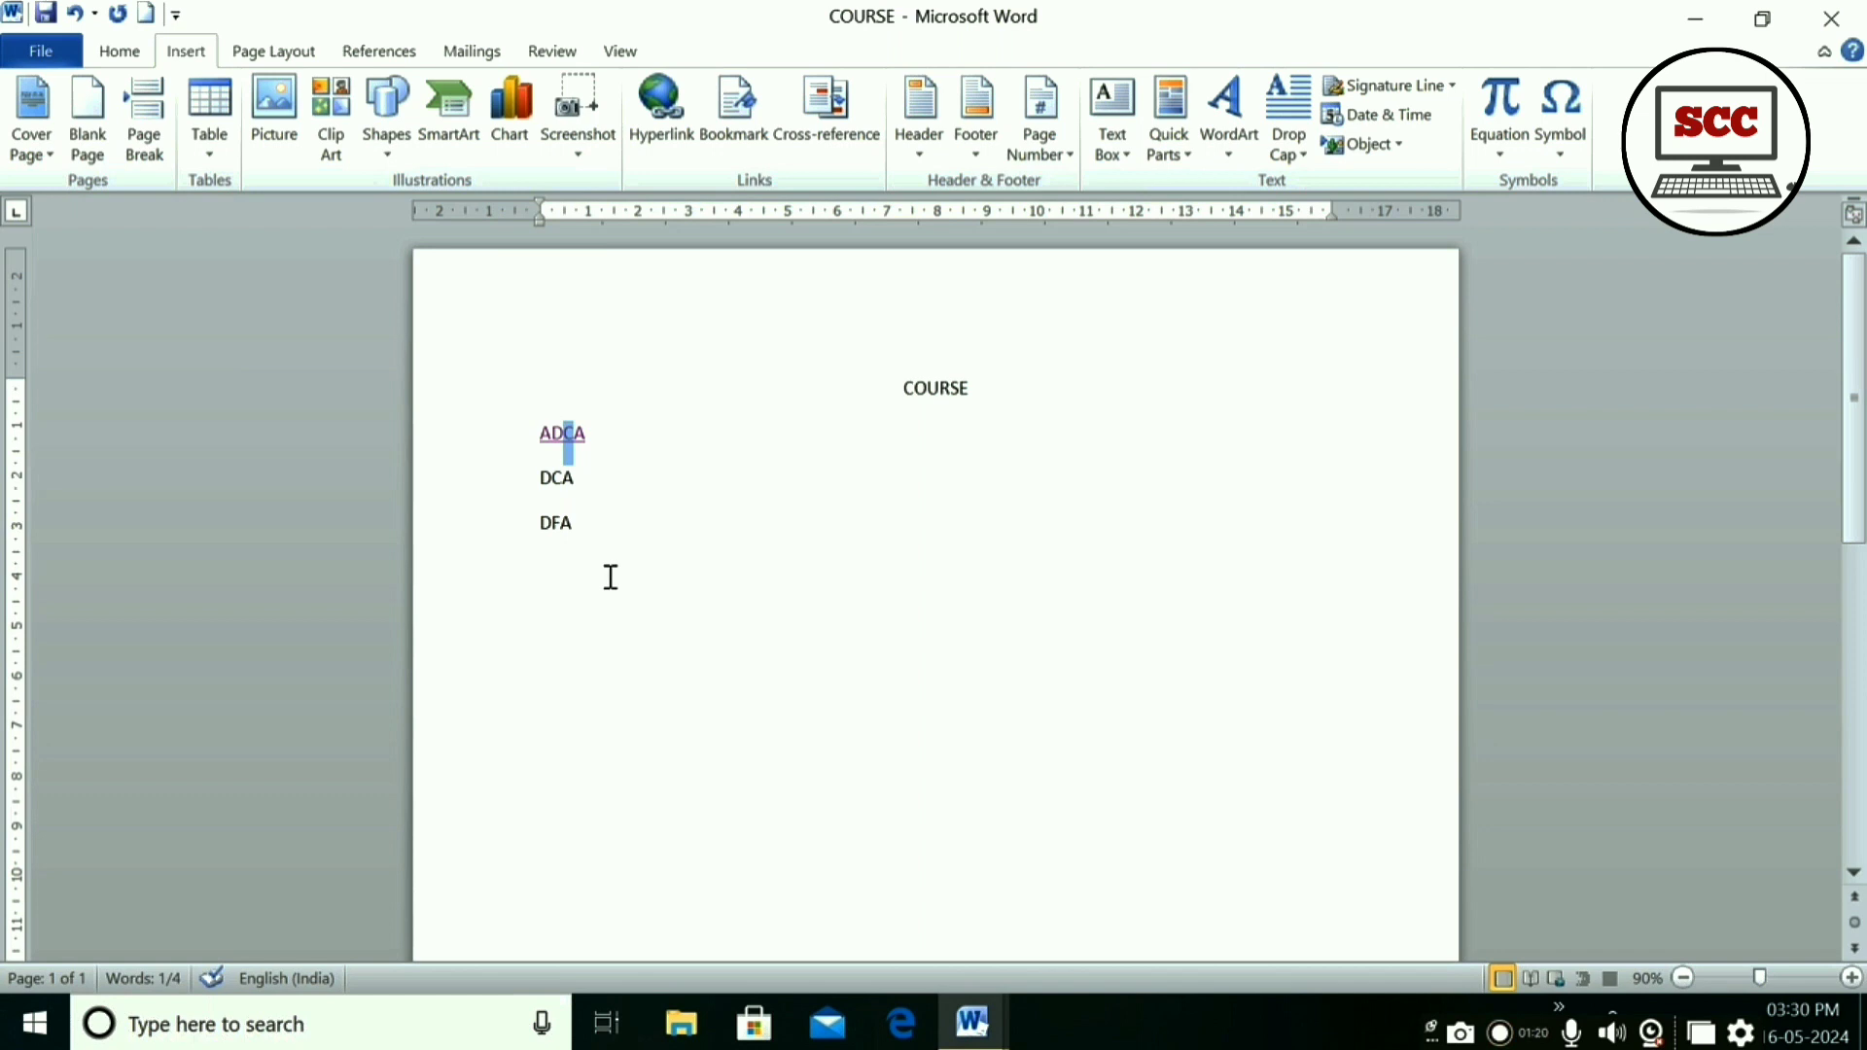
# - Hyperlink the DCA entry in the course list to the DCA document and follow the link
pyautogui.click(525, 491)
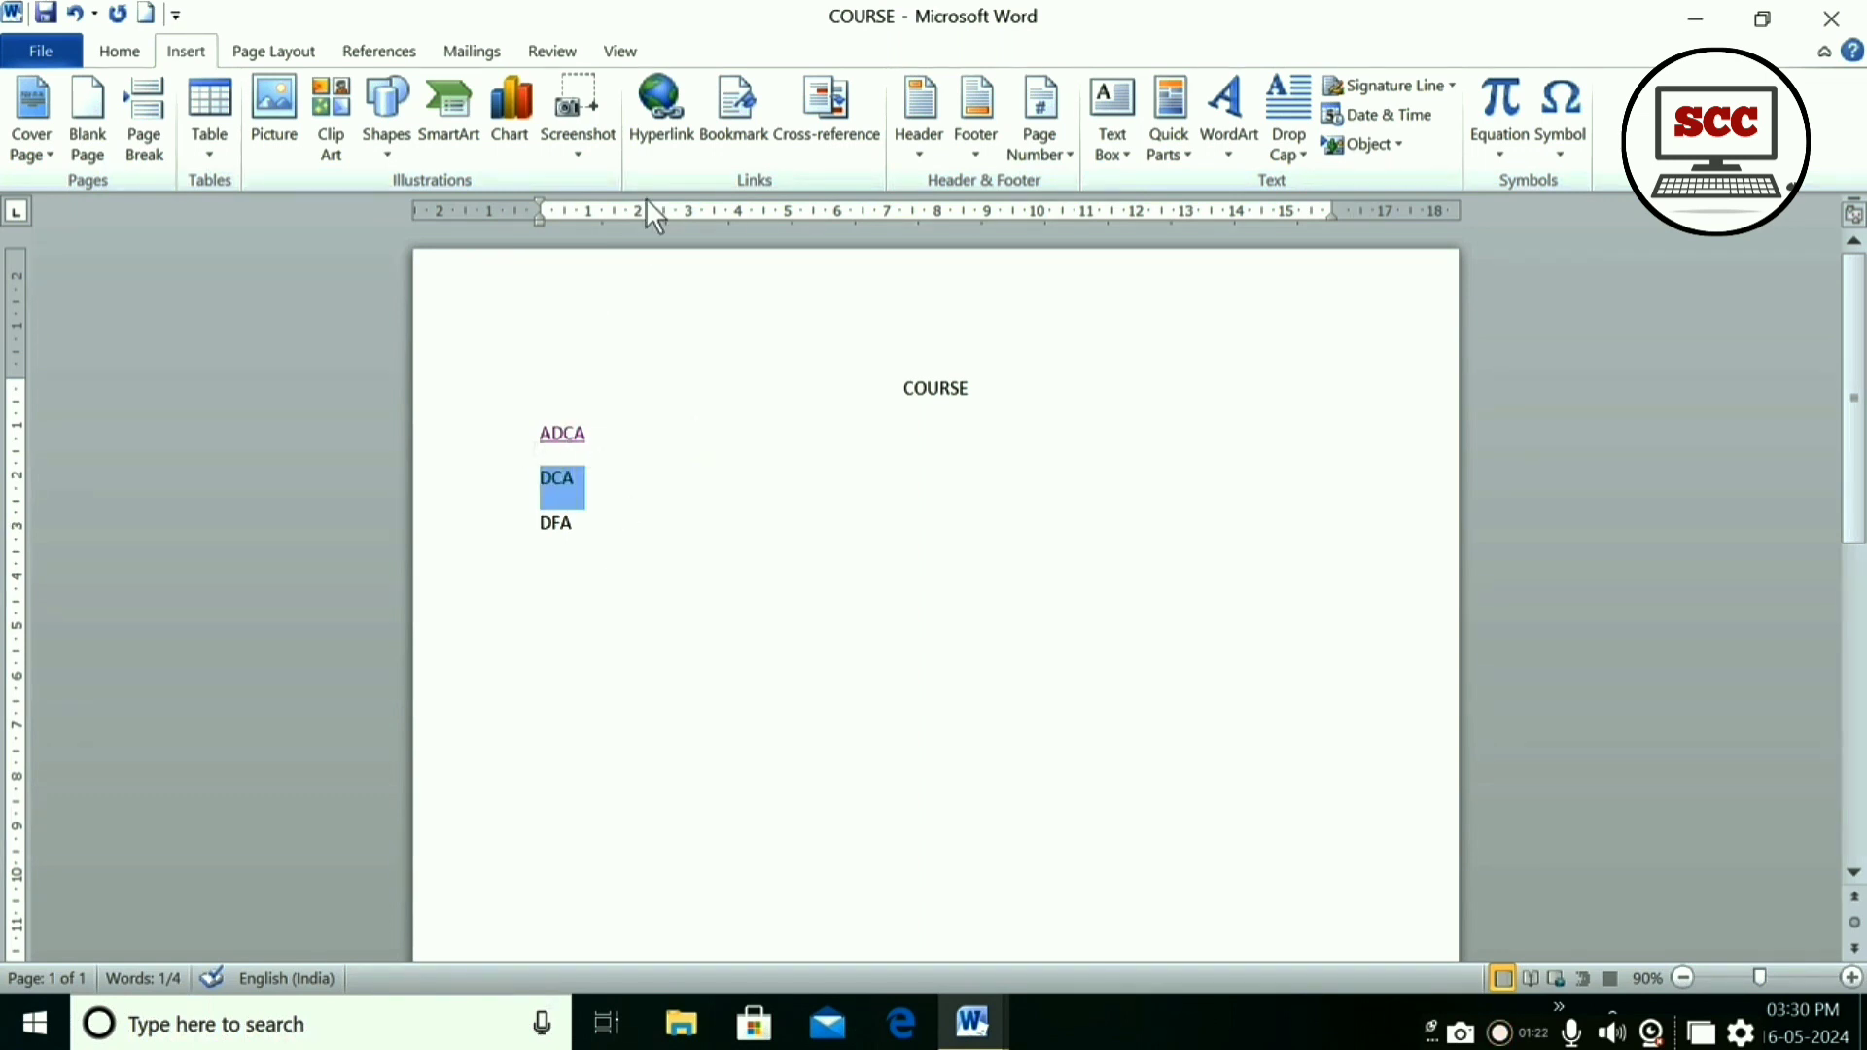
pyautogui.click(655, 119)
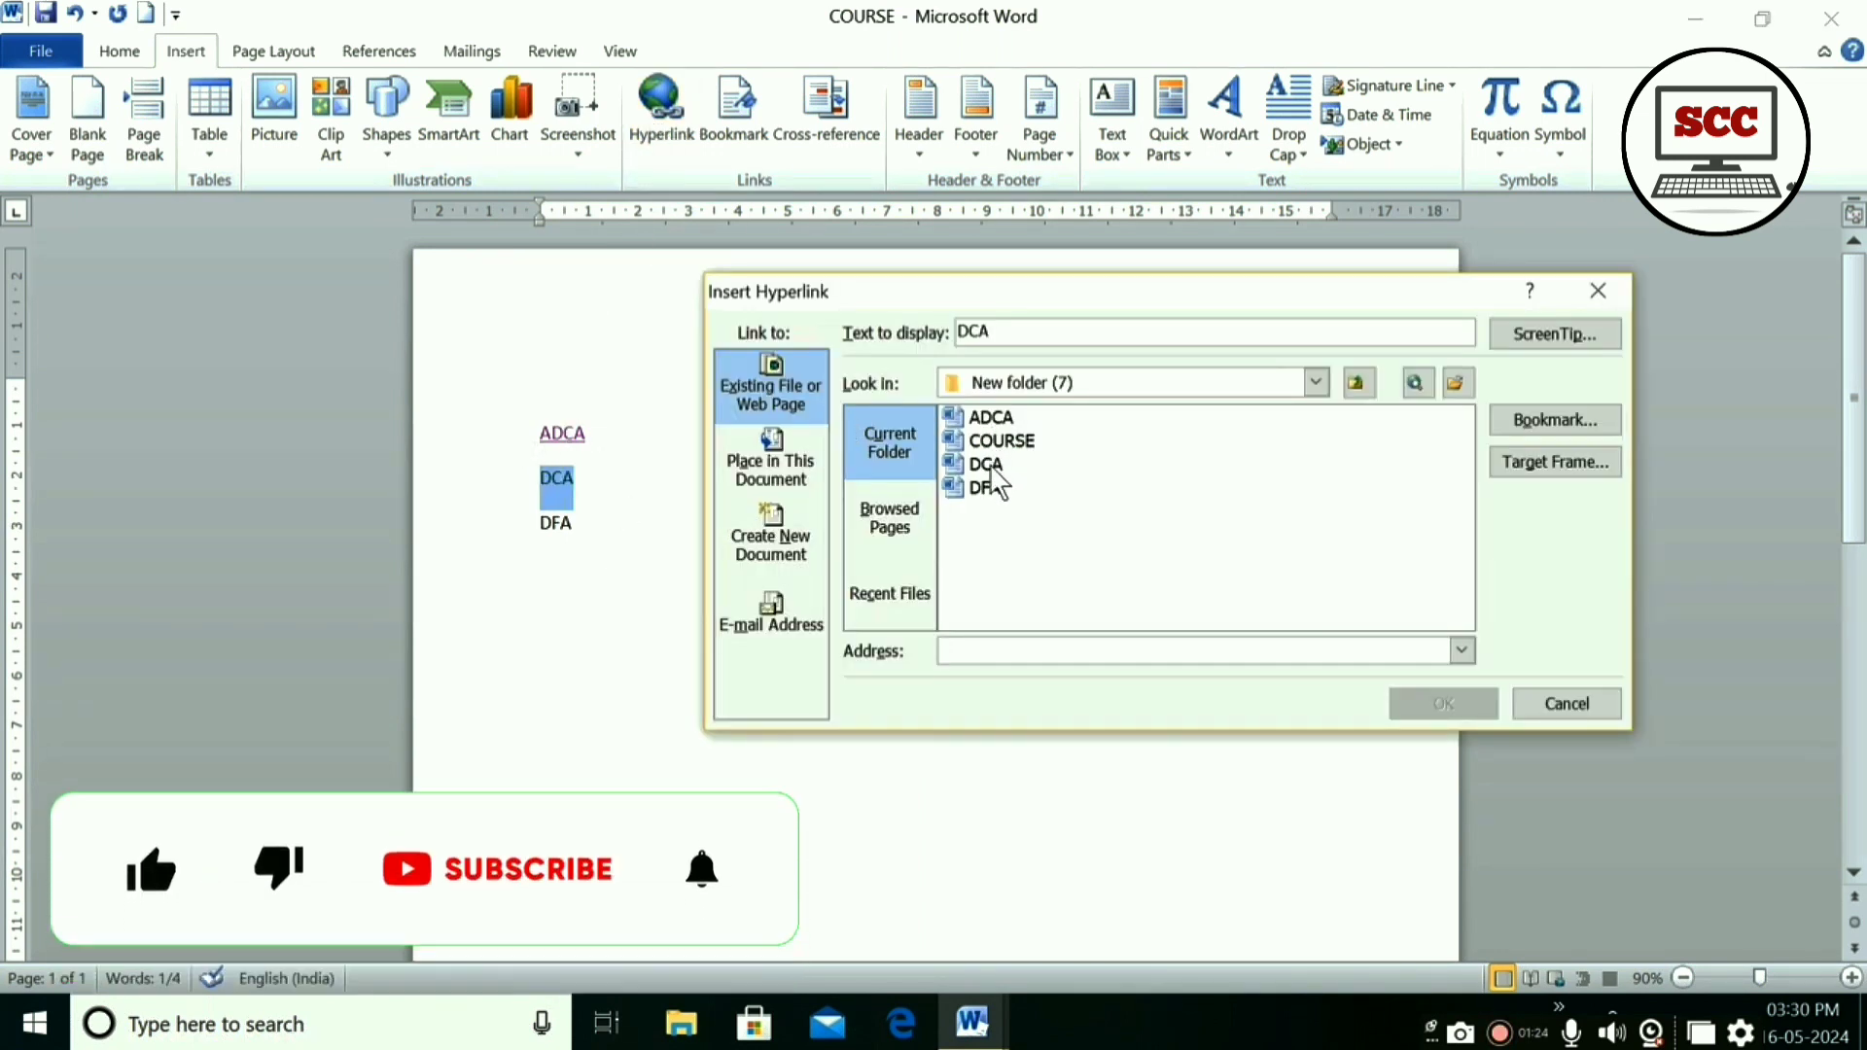
pyautogui.click(985, 464)
pyautogui.click(1432, 702)
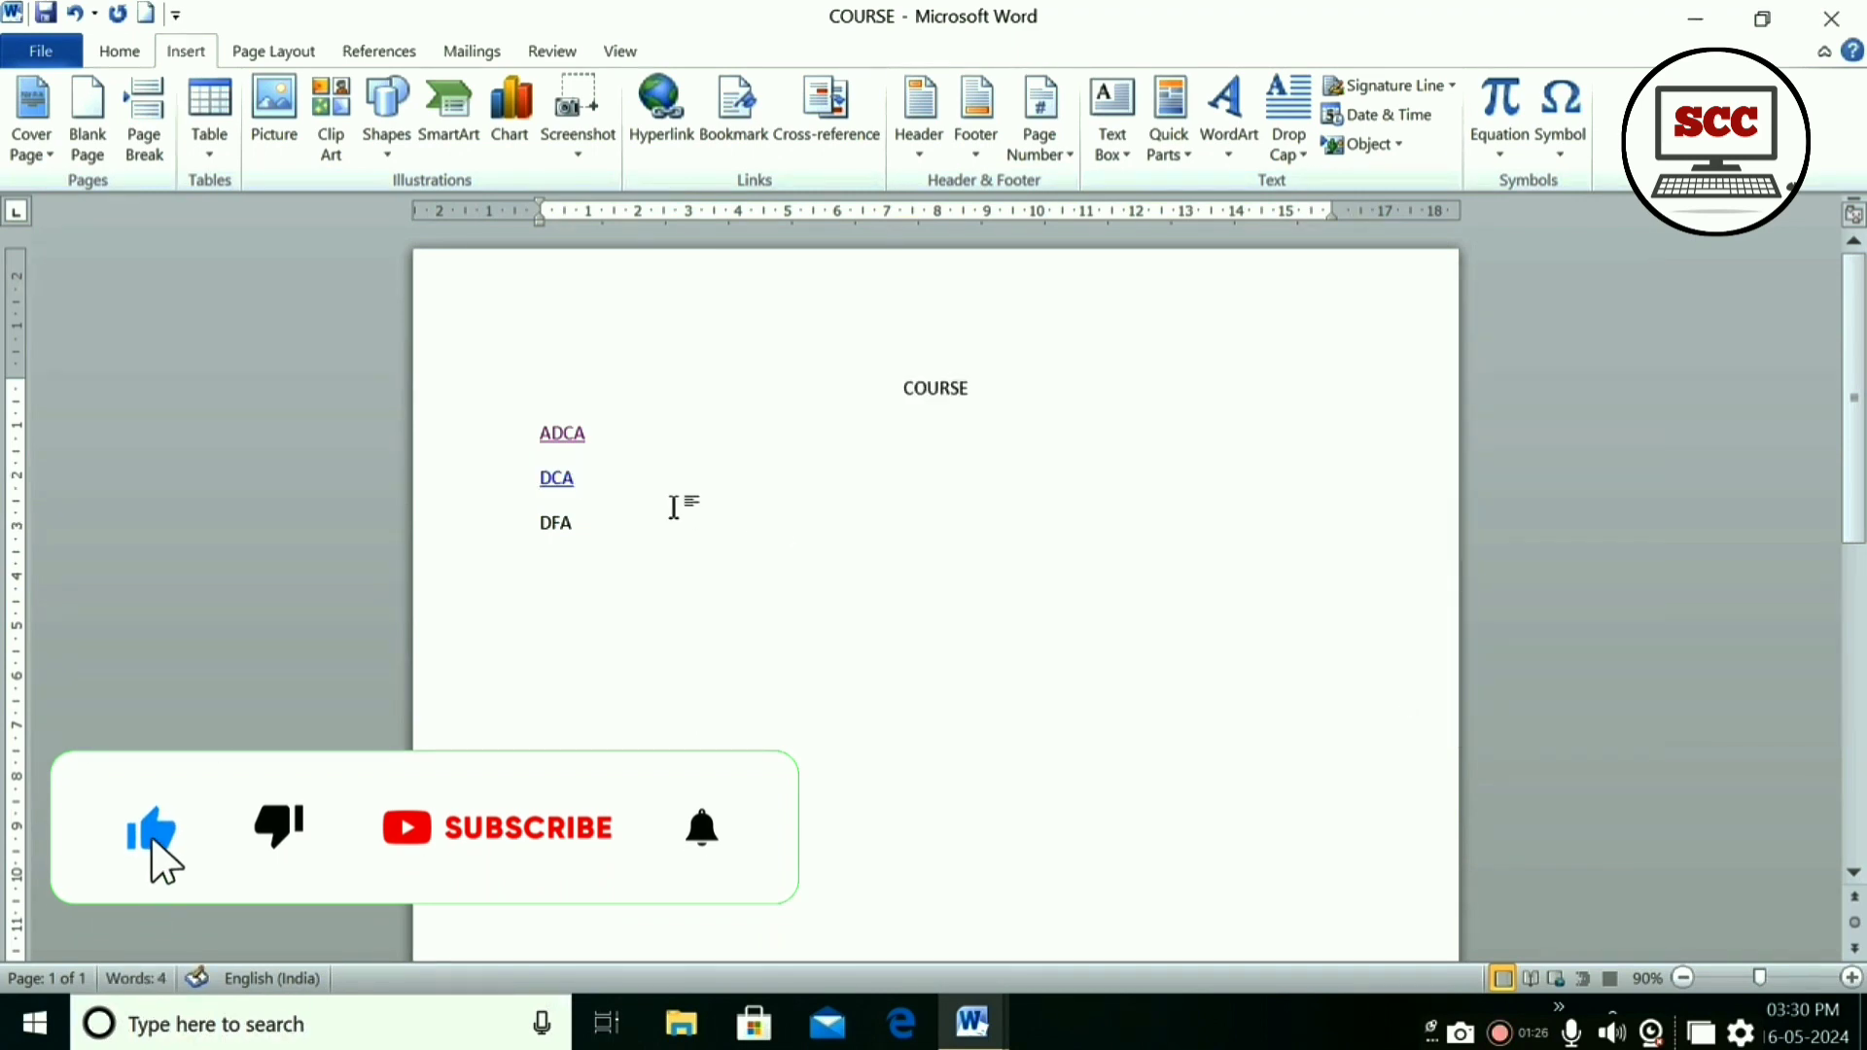
pyautogui.keyDown('ctrl'); pyautogui.click(564, 481); pyautogui.keyUp('ctrl')
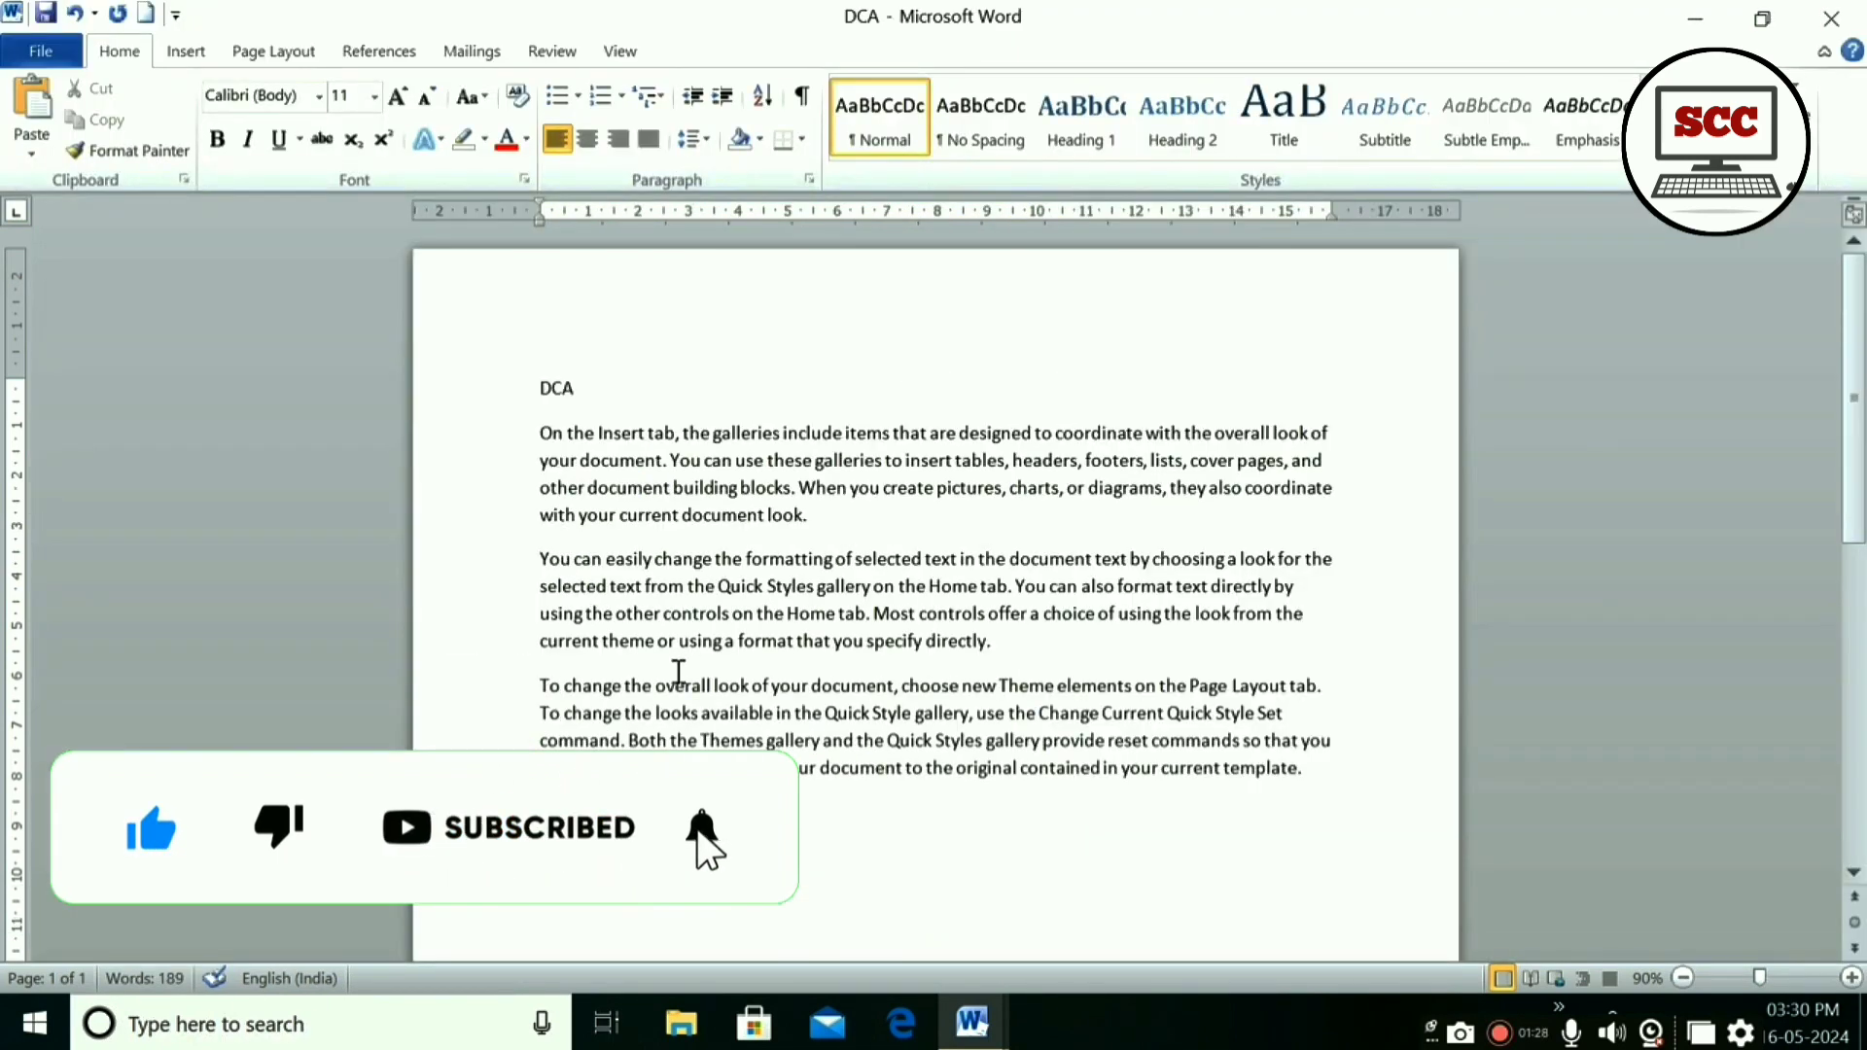
# - Hyperlink the GO TO COURSE line in the DCA document to the COURSE document and follow the link
pyautogui.moveTo(643, 813); pyautogui.dragTo(538, 813)
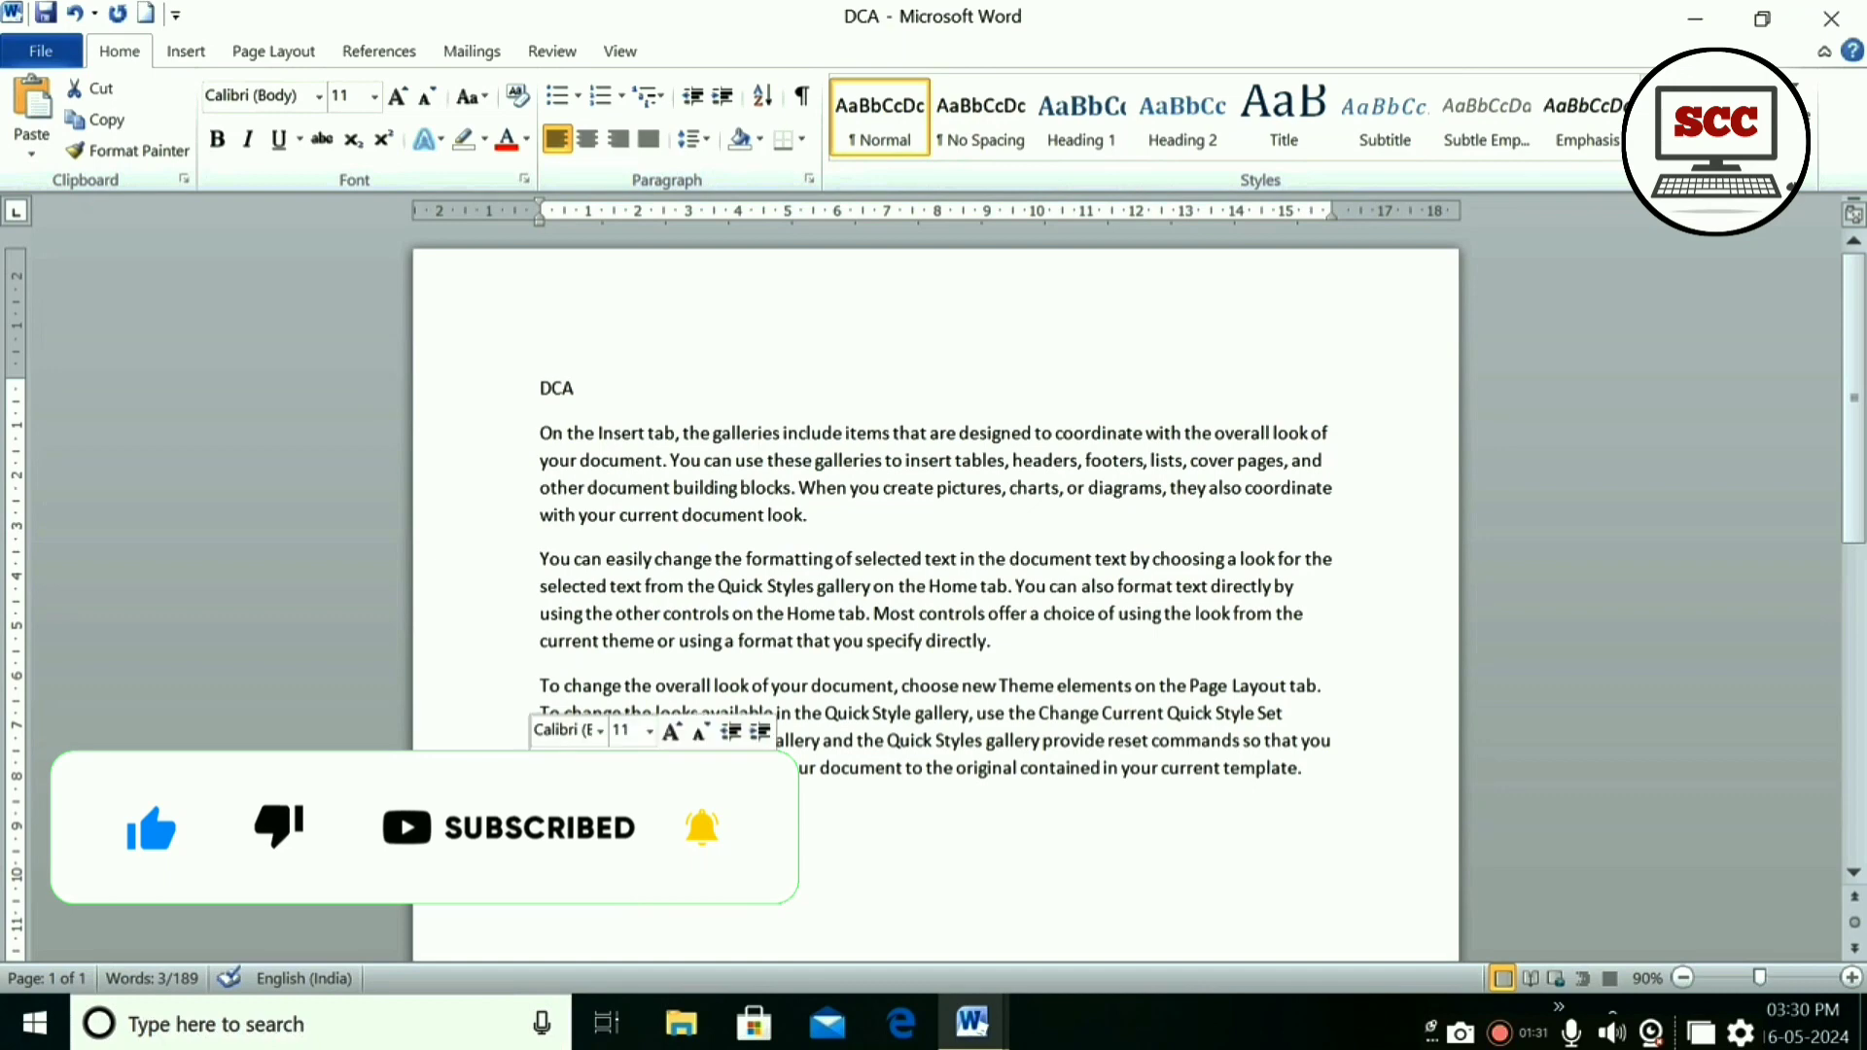
pyautogui.hotkey('ctrl', 'k')
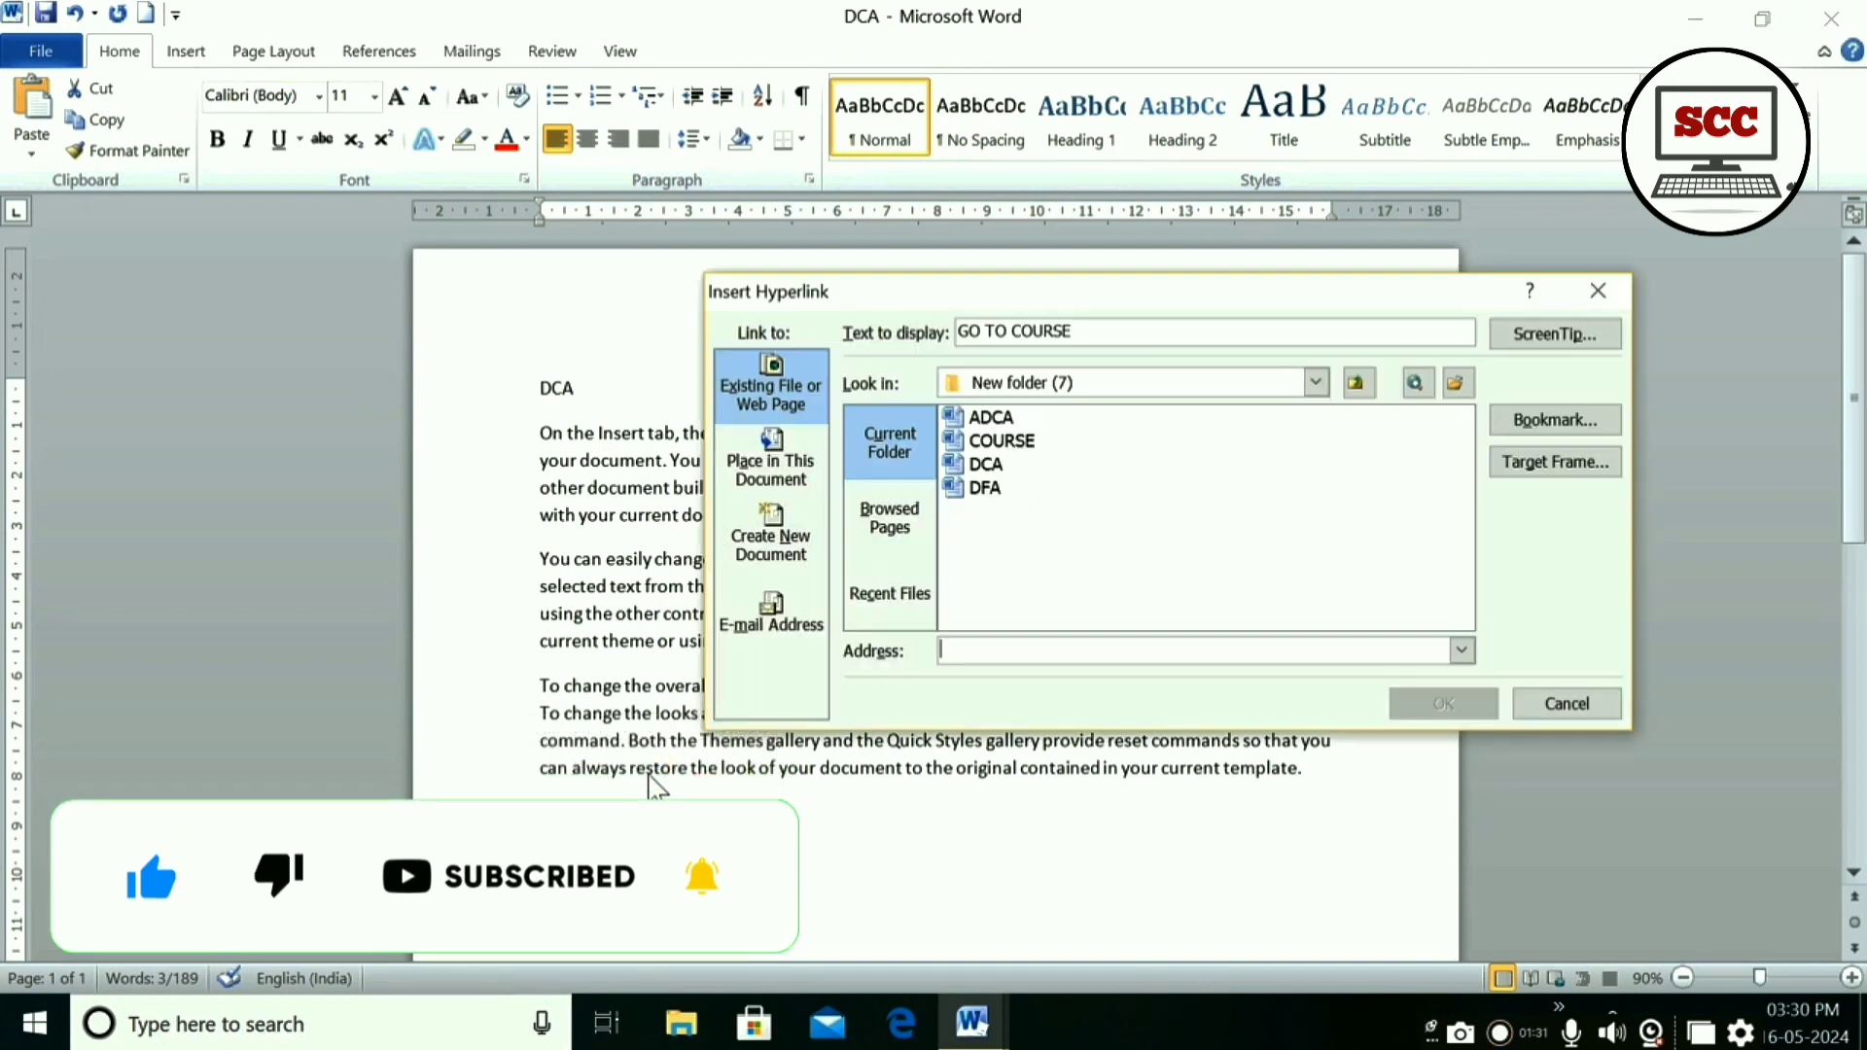
pyautogui.click(1001, 442)
pyautogui.click(1441, 702)
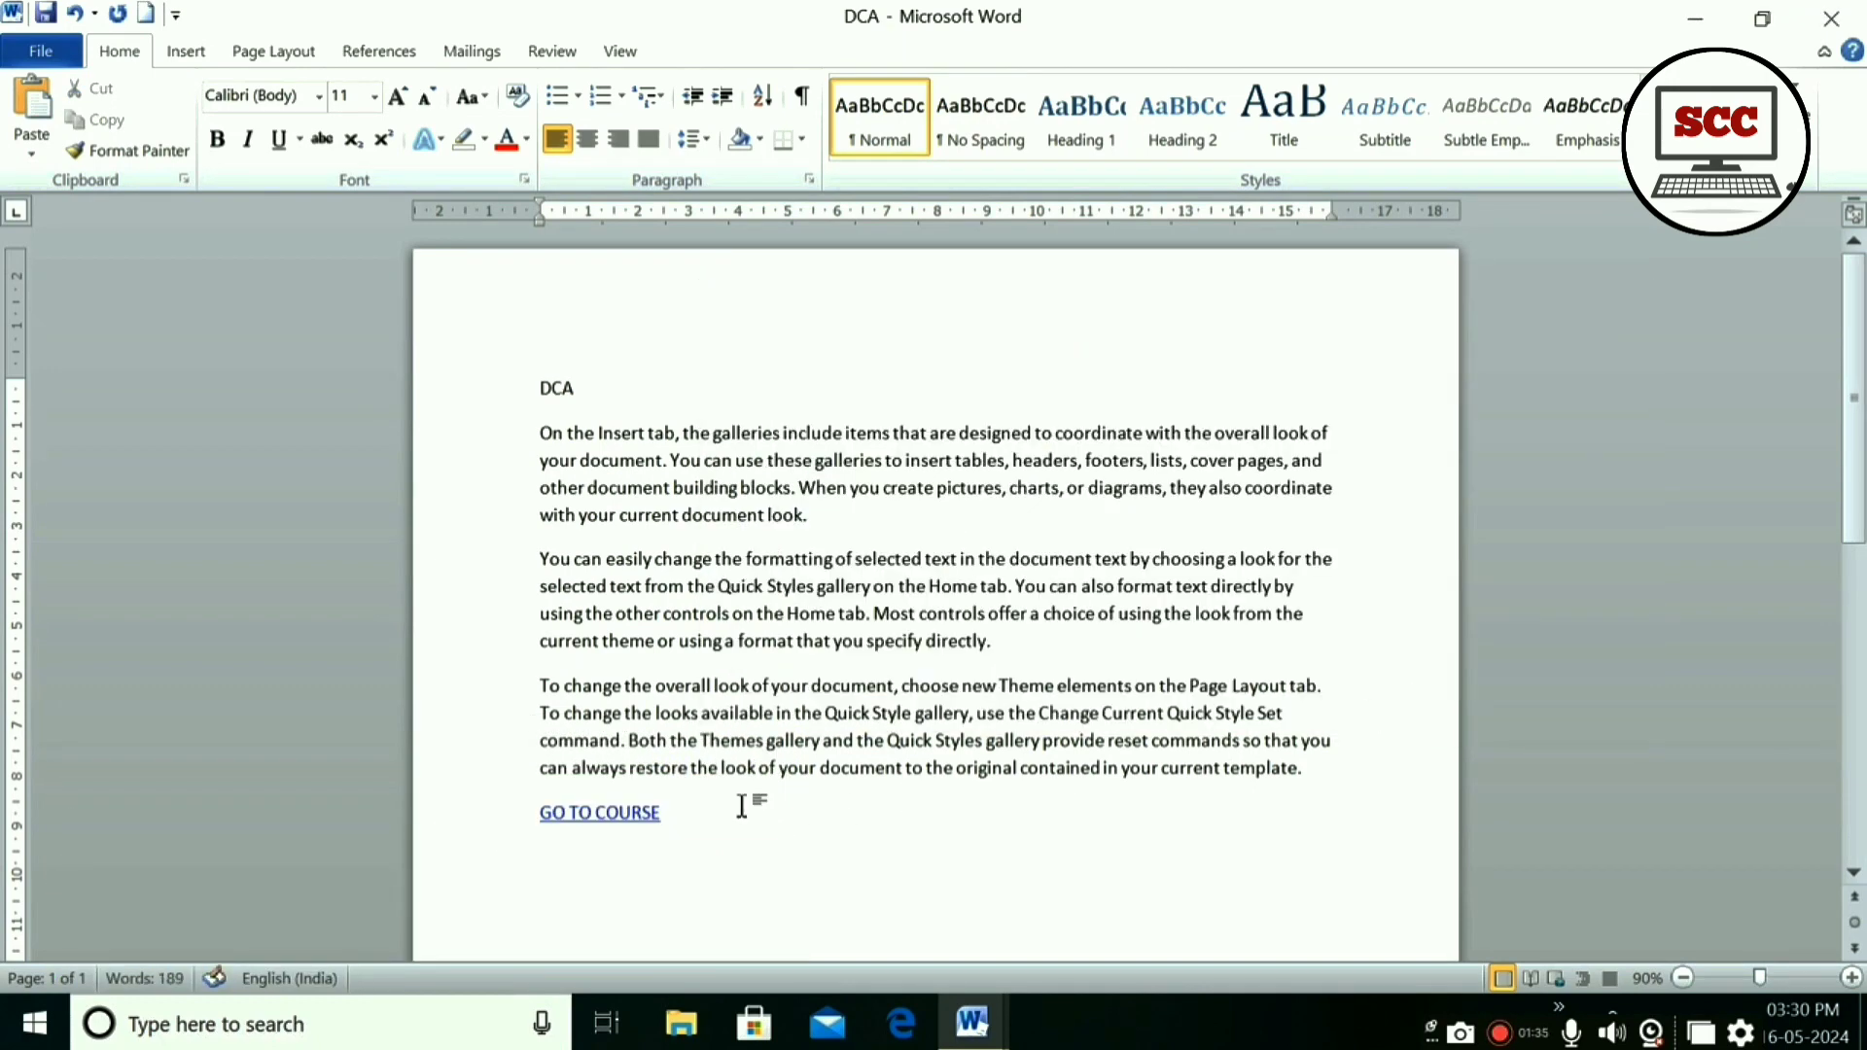
pyautogui.keyDown('ctrl'); pyautogui.click(576, 819); pyautogui.keyUp('ctrl')
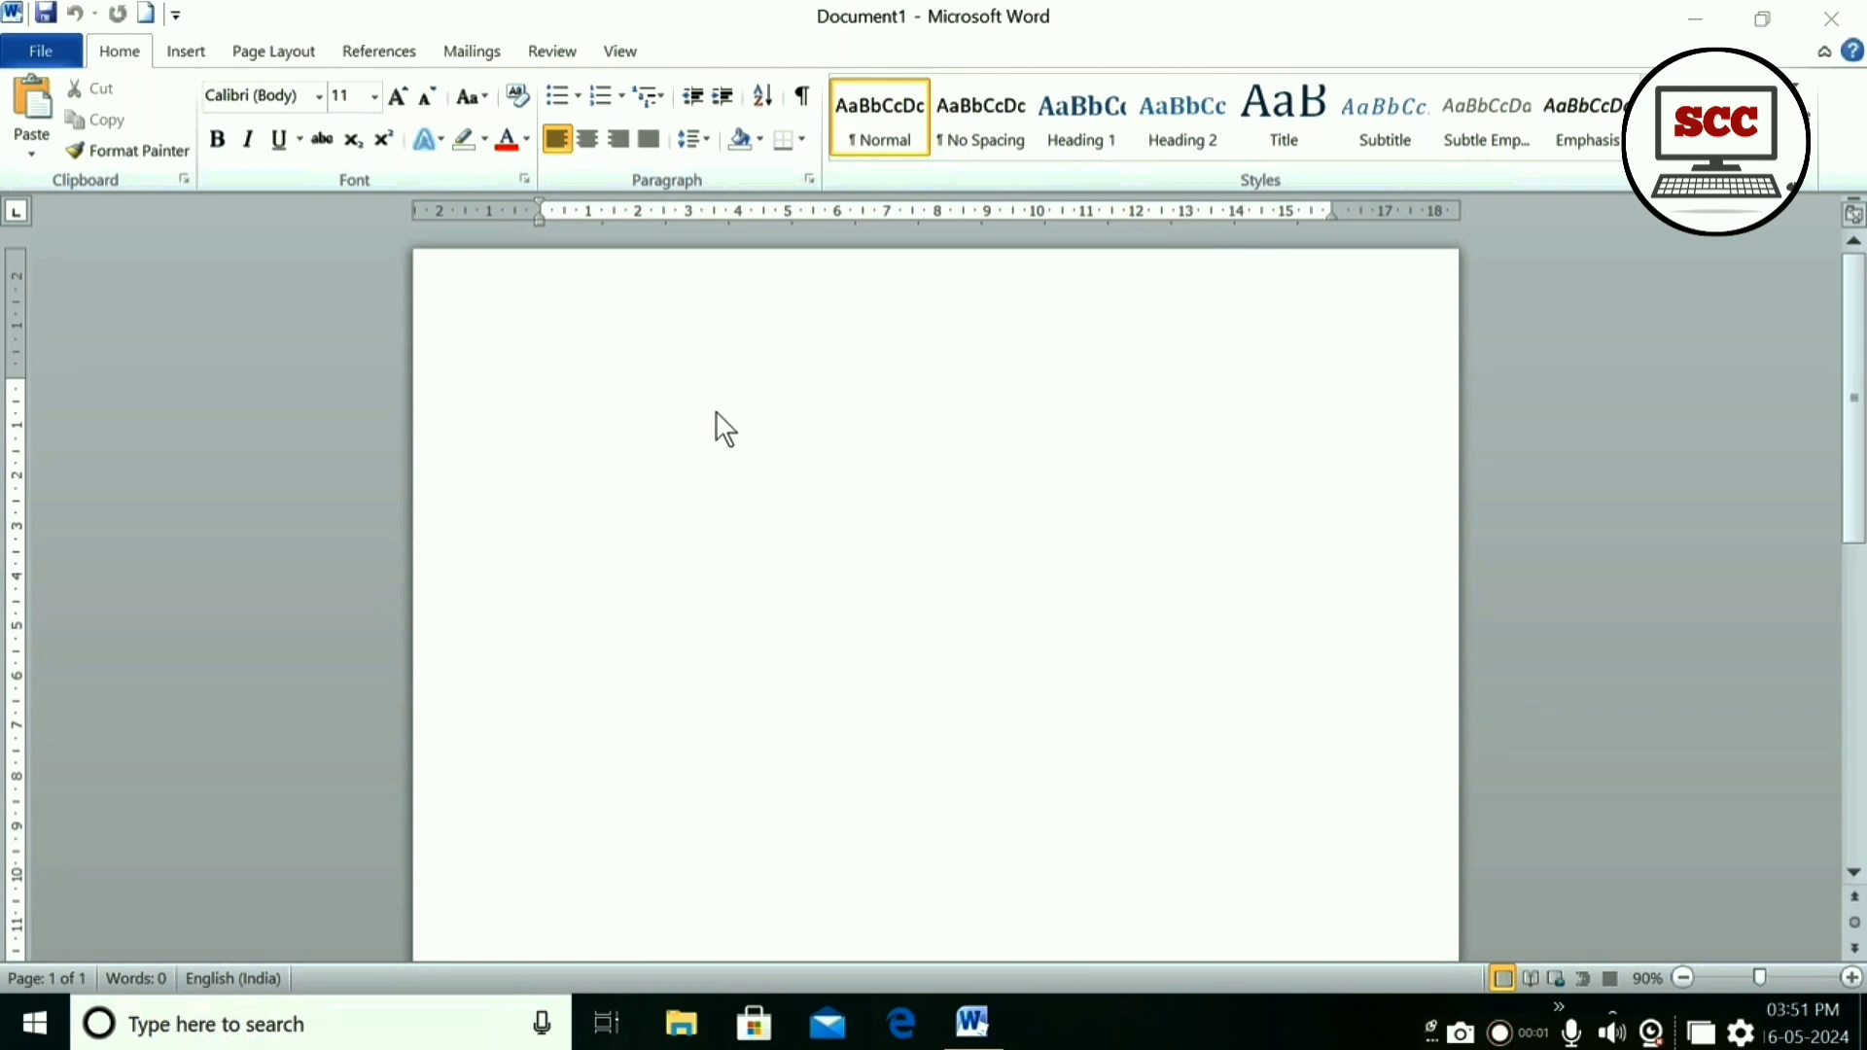
# - In the blank document, write the heading WORD and generate sample paragraphs below it with =RAND(1452)
pyautogui.click(608, 387)
pyautogui.write('=')
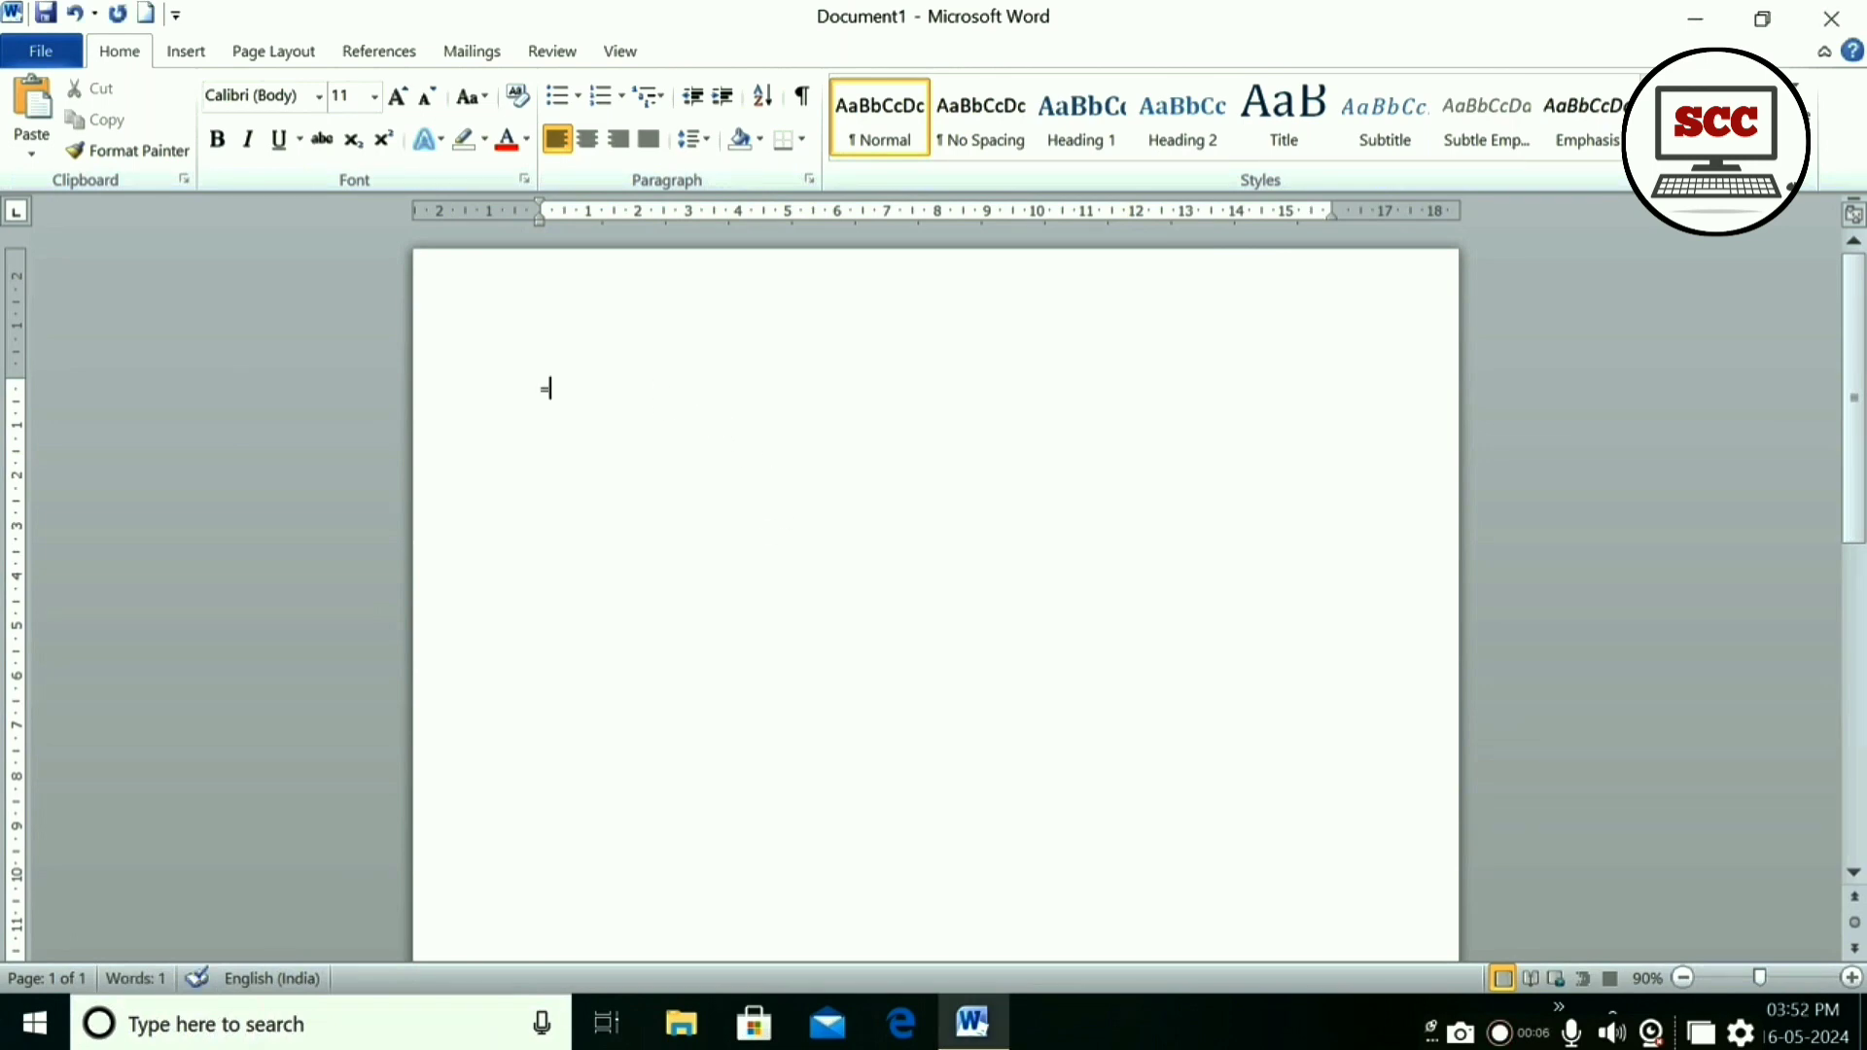
pyautogui.press('BackSpace')
pyautogui.write('WORD')
pyautogui.press('Return')
pyautogui.write('=RAND')
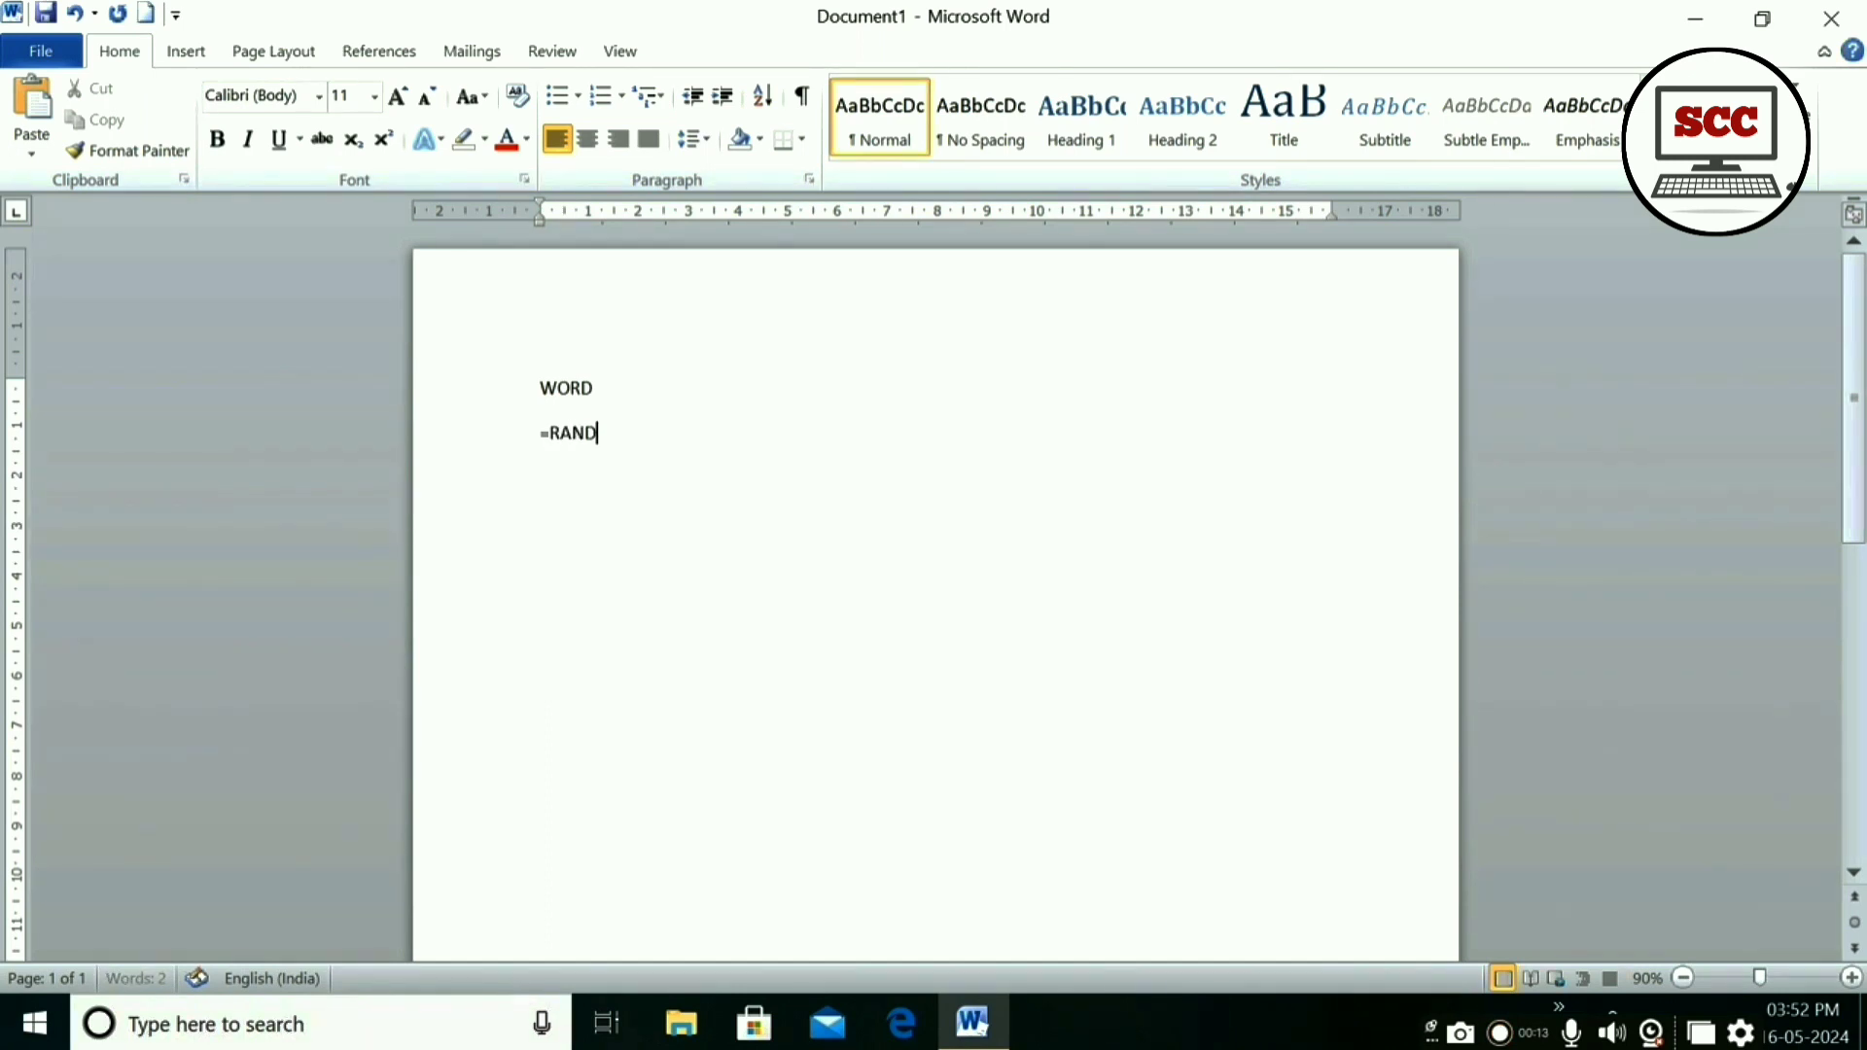
pyautogui.write('(1452')
pyautogui.press('Return')
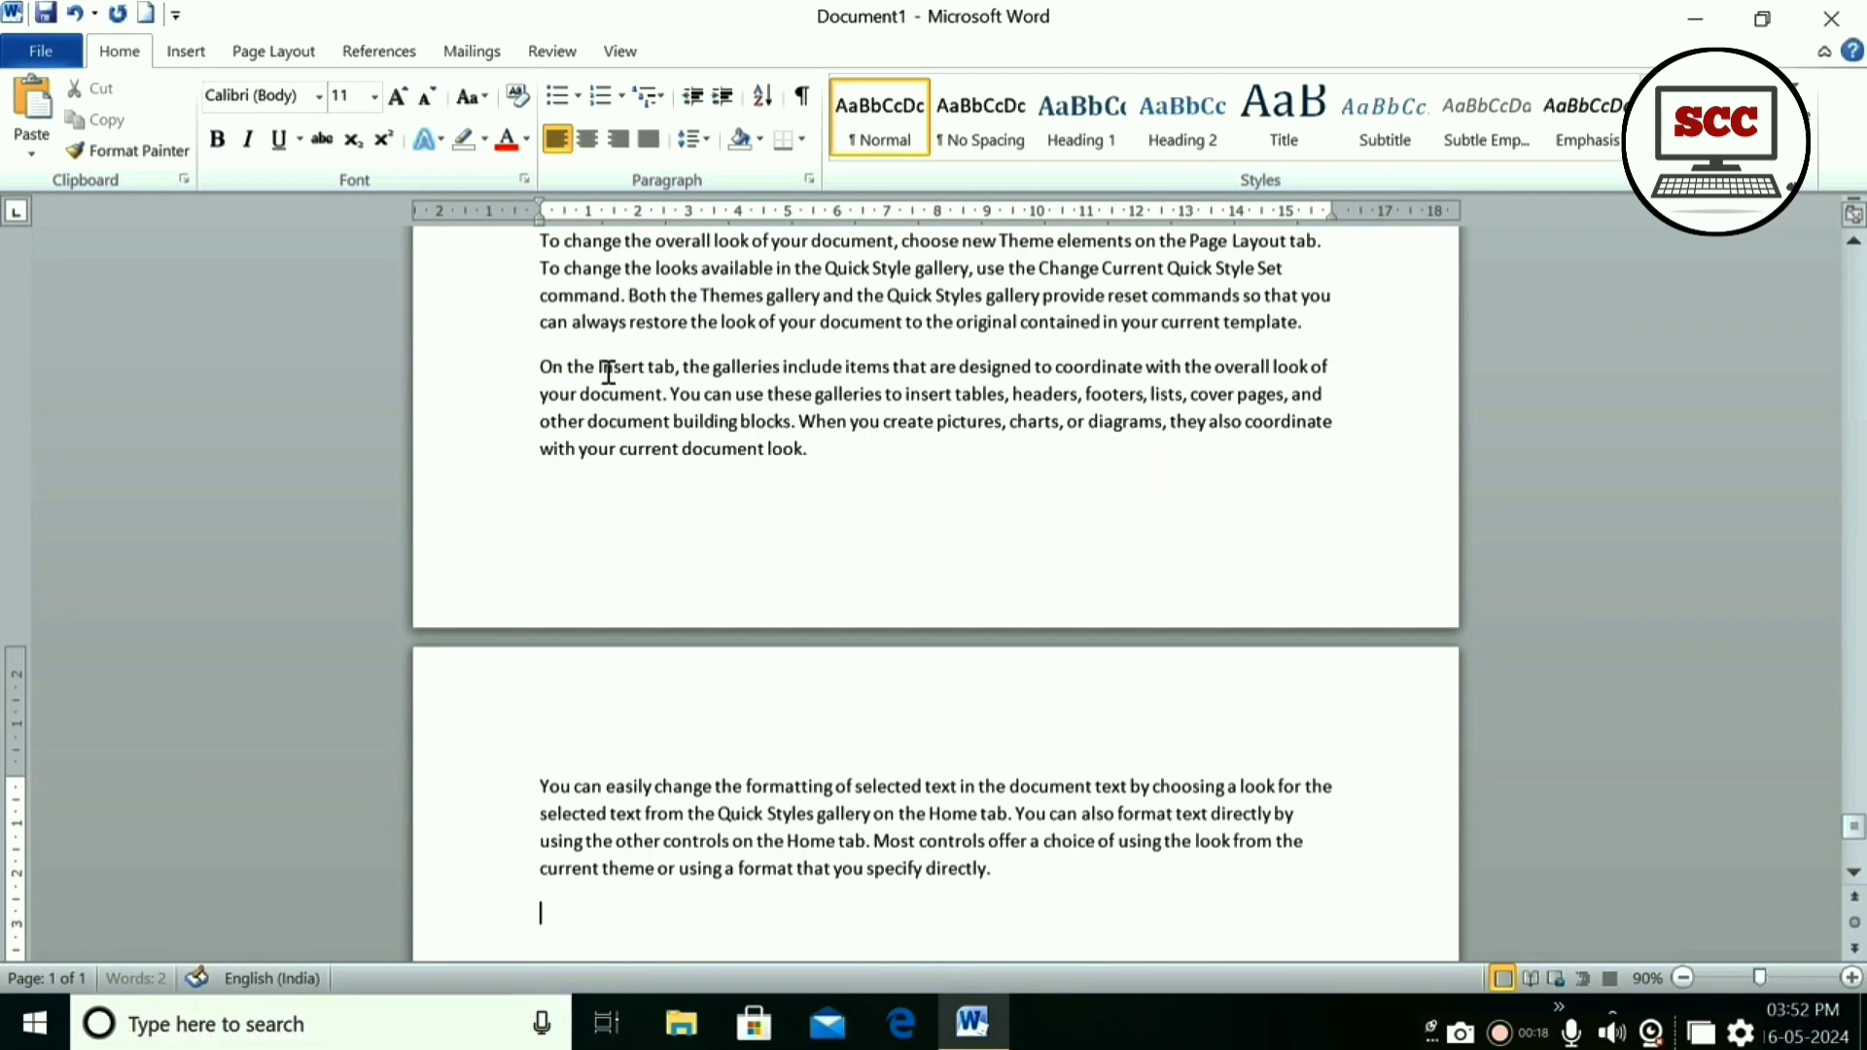
# - Centre the WORD heading at the start of the document
pyautogui.hotkey('ctrl', 'Home')
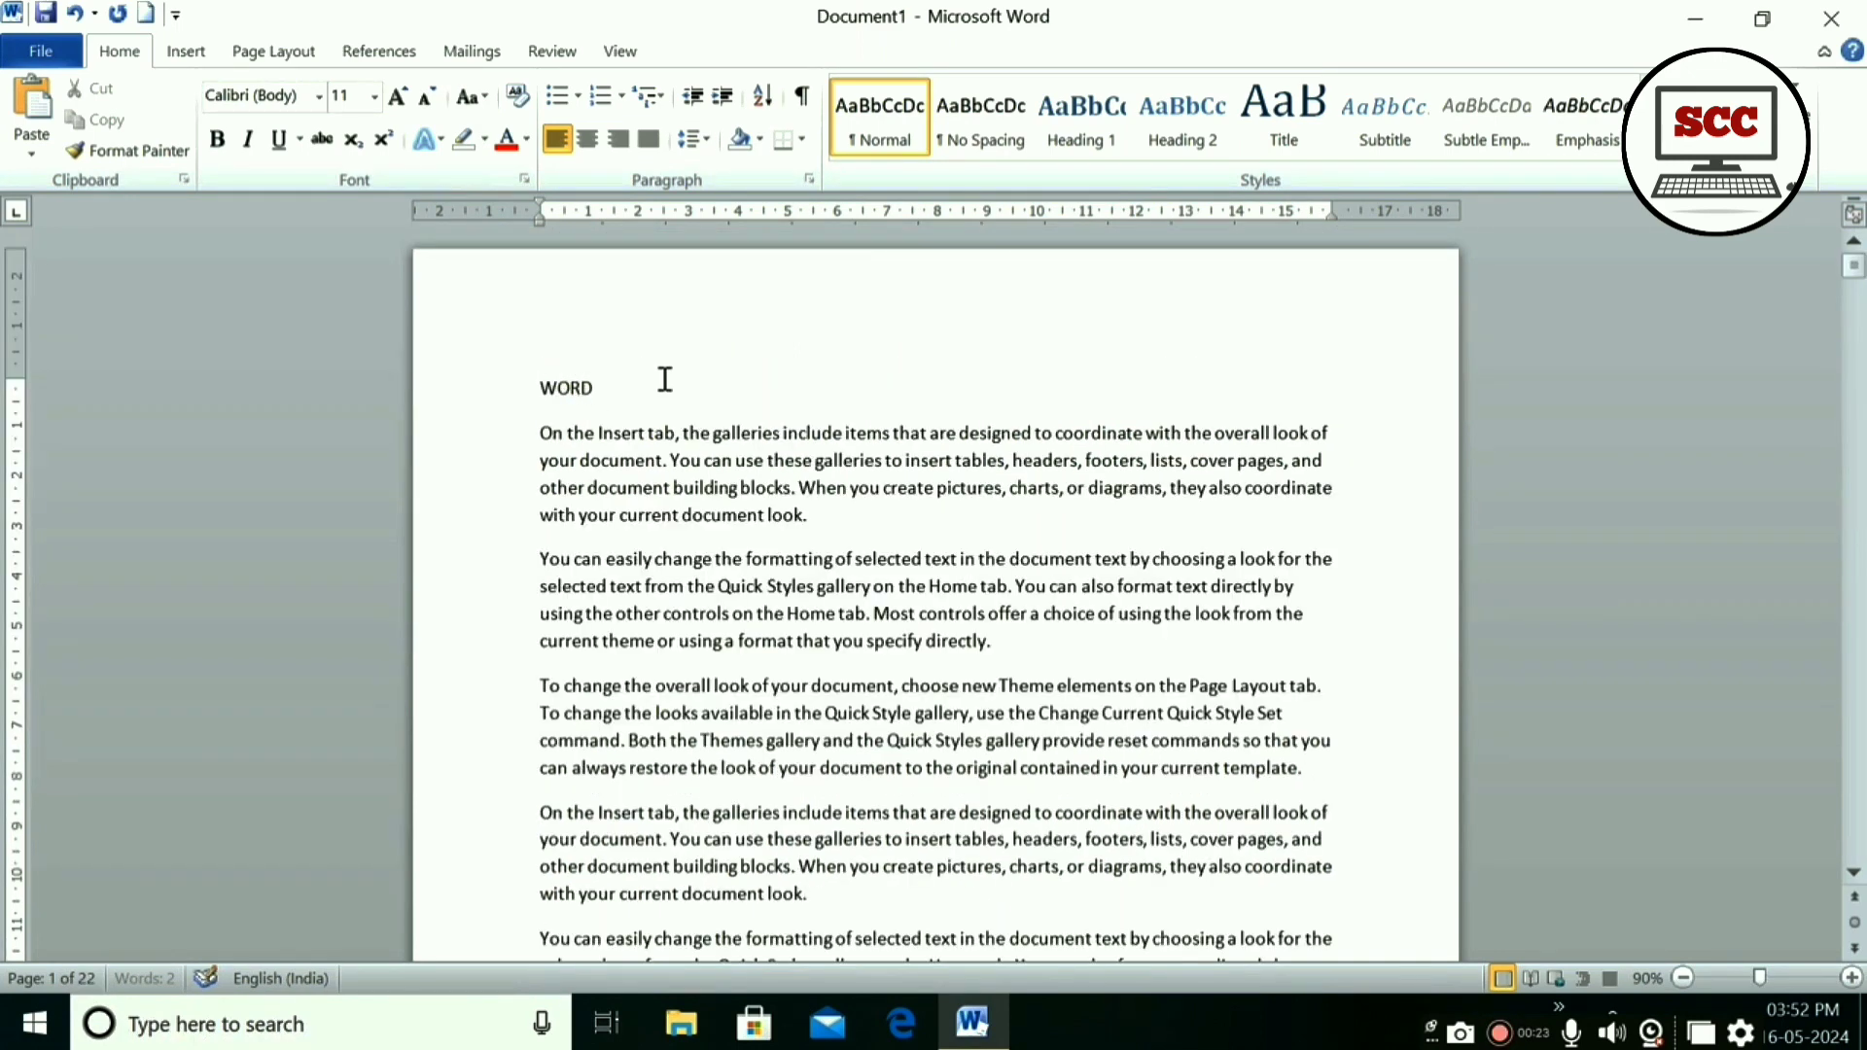
pyautogui.click(605, 386)
pyautogui.hotkey('ctrl', 'e')
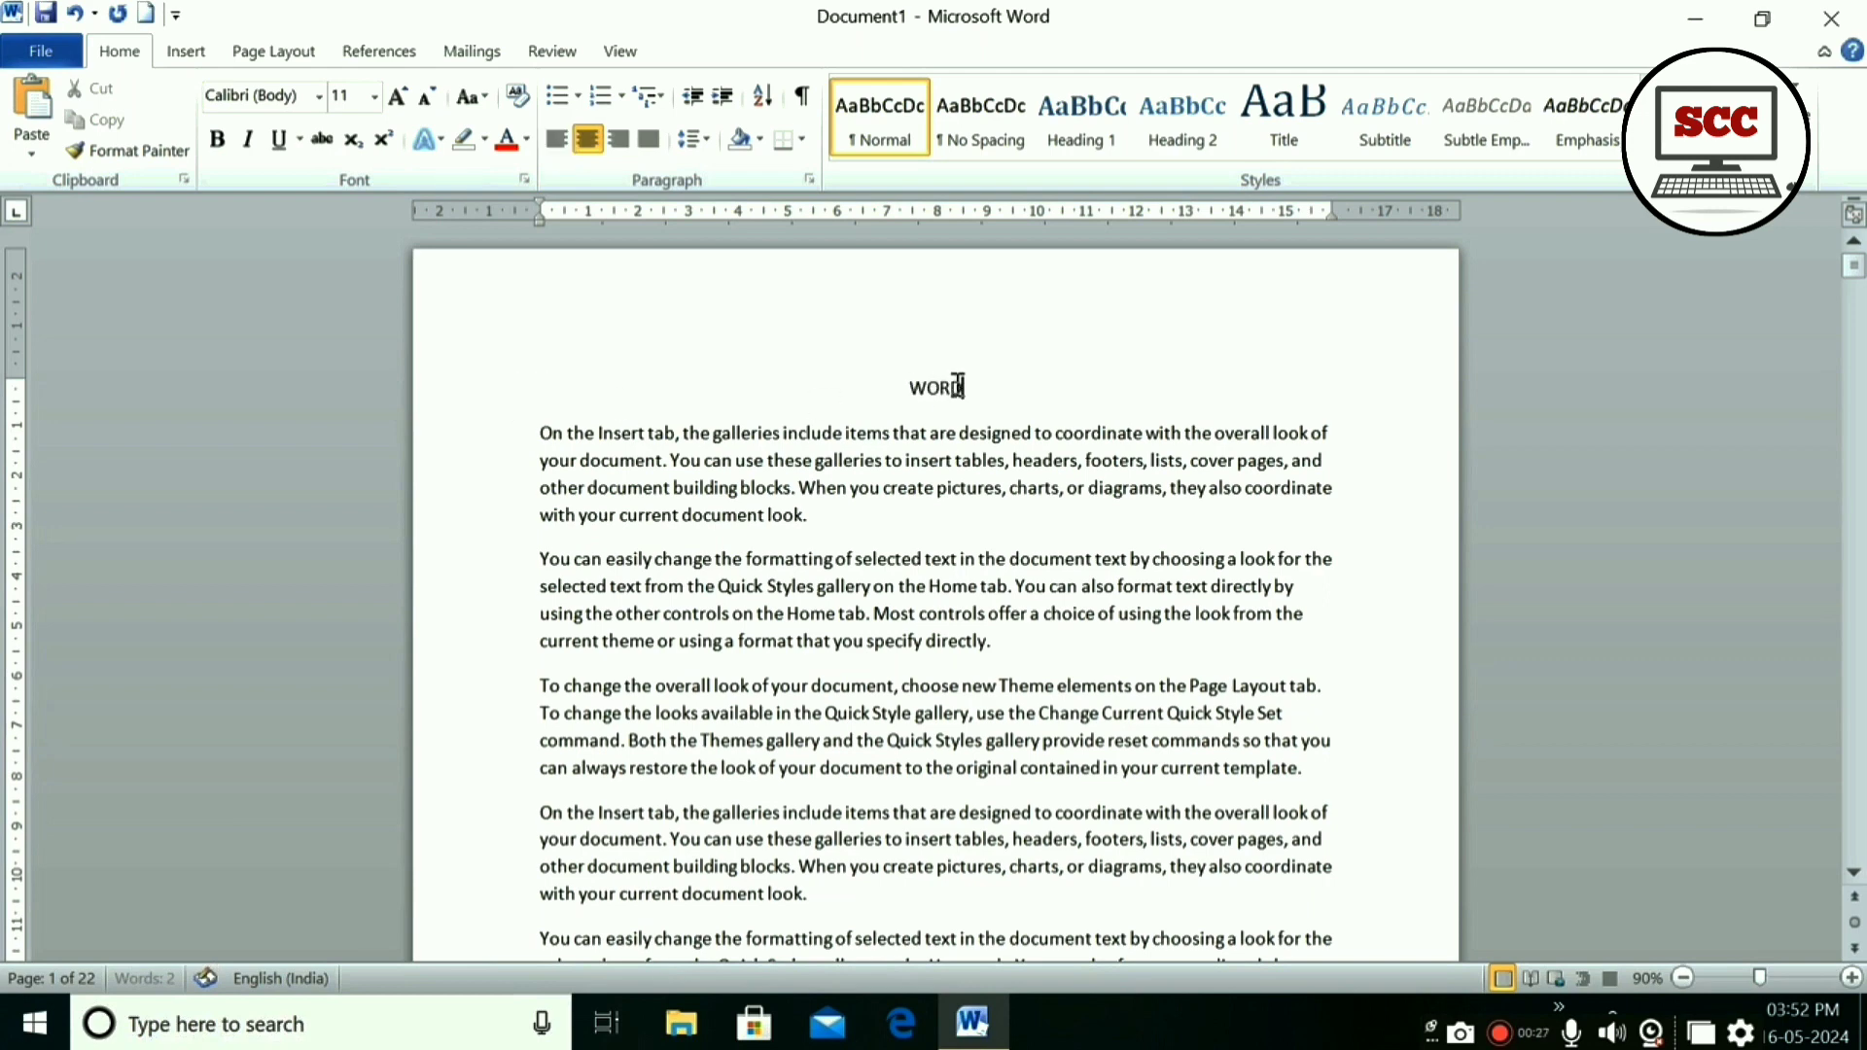
# - Add a bookmark named WORD to the WORD heading
pyautogui.moveTo(970, 389); pyautogui.dragTo(902, 389)
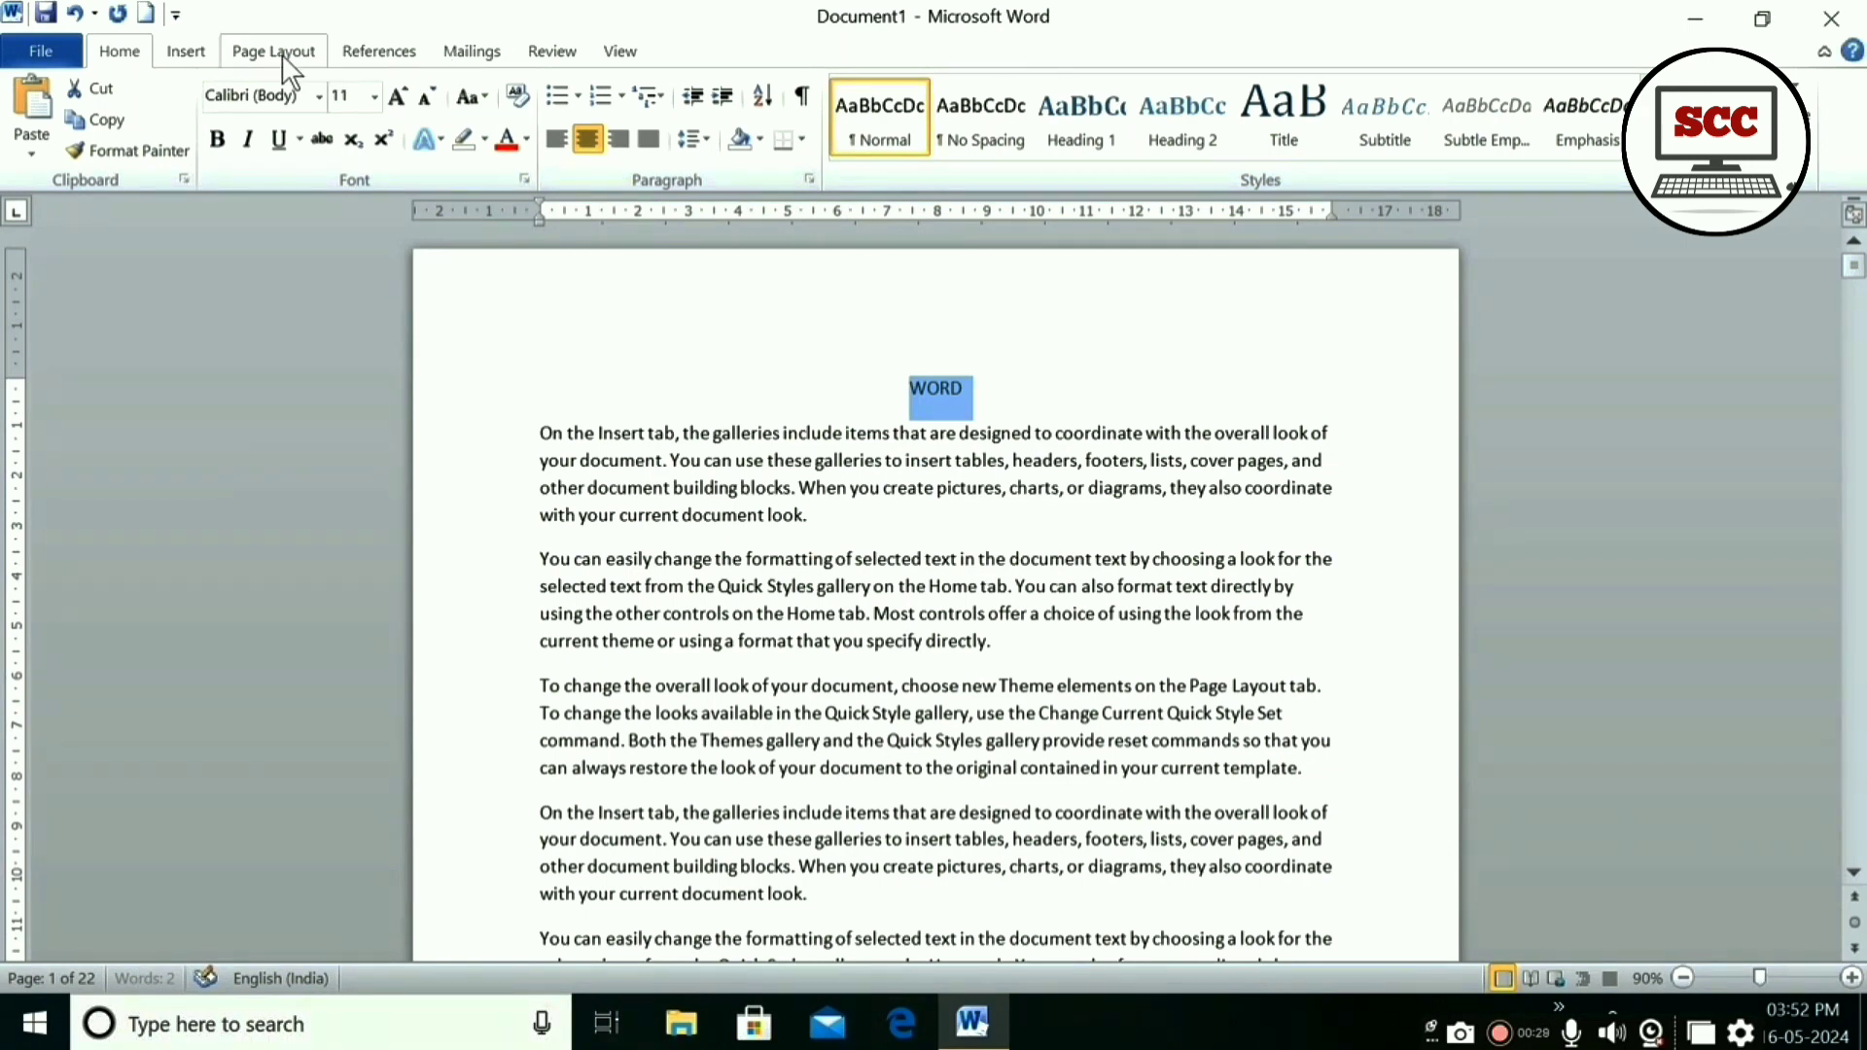
pyautogui.click(185, 51)
pyautogui.click(732, 124)
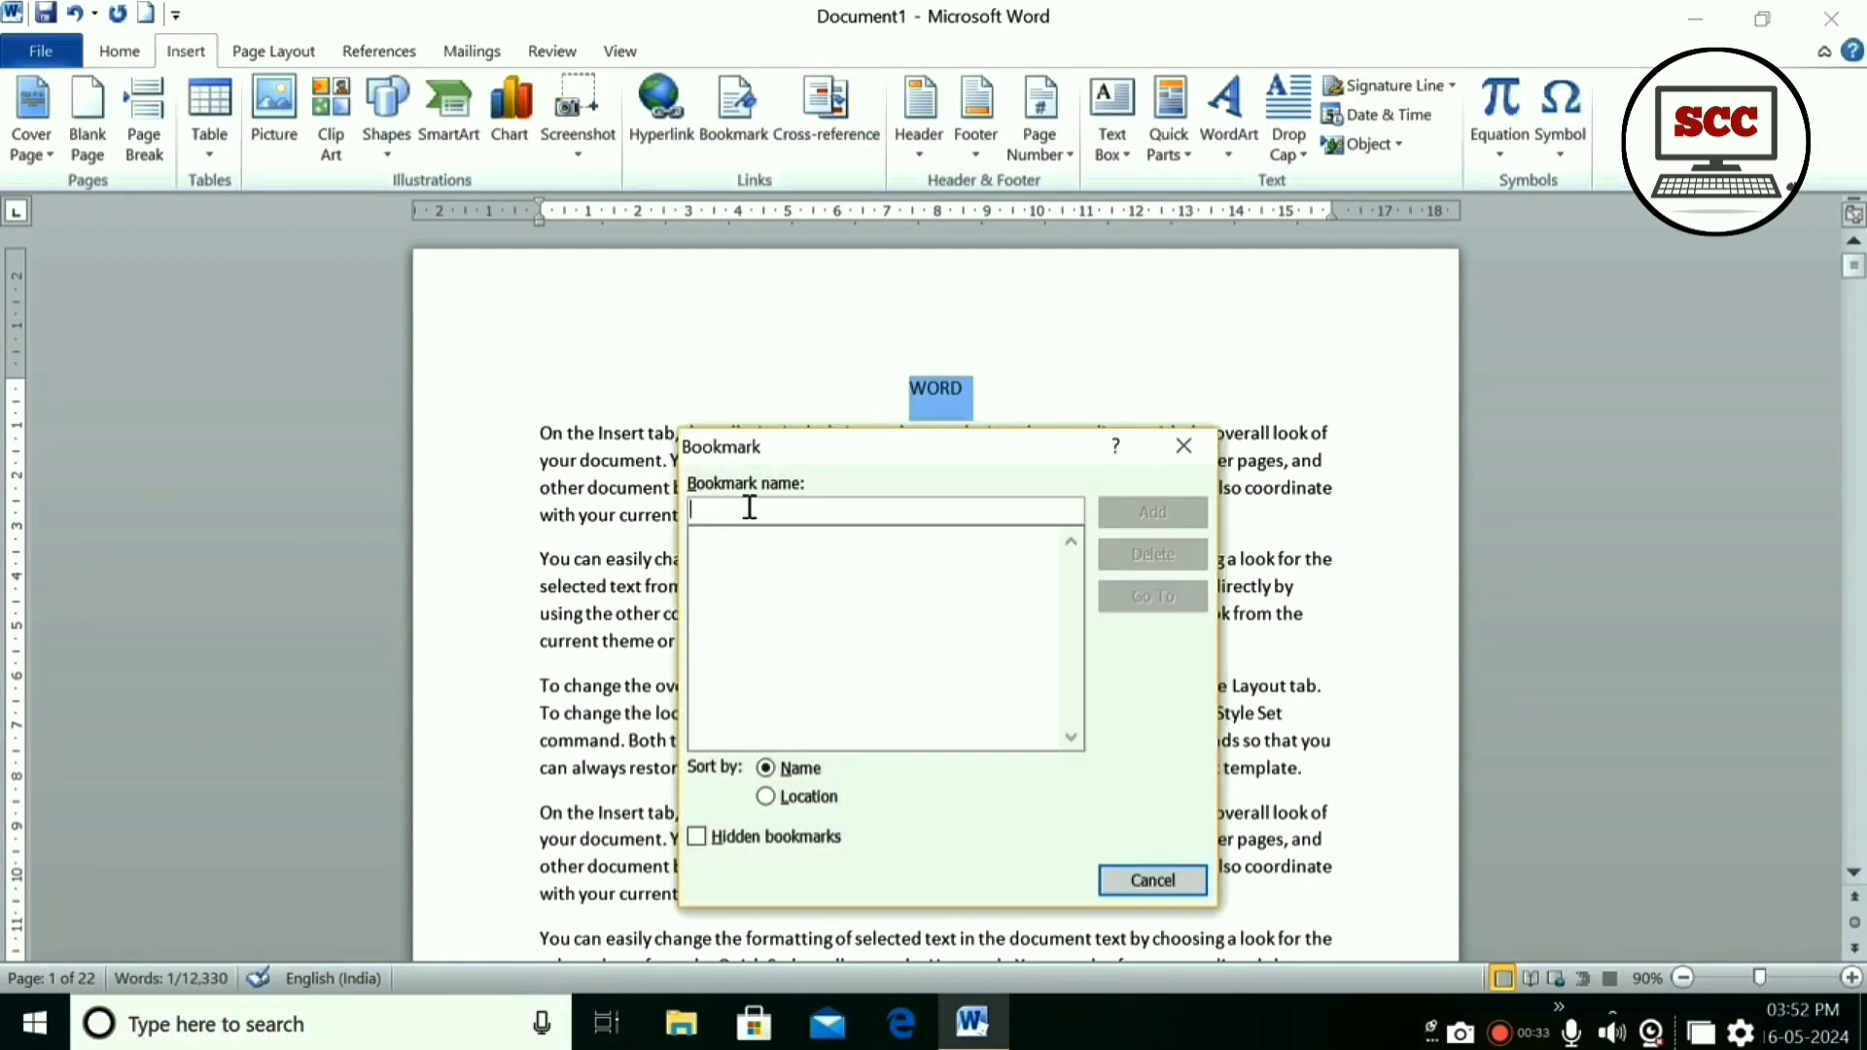
pyautogui.write('WORD')
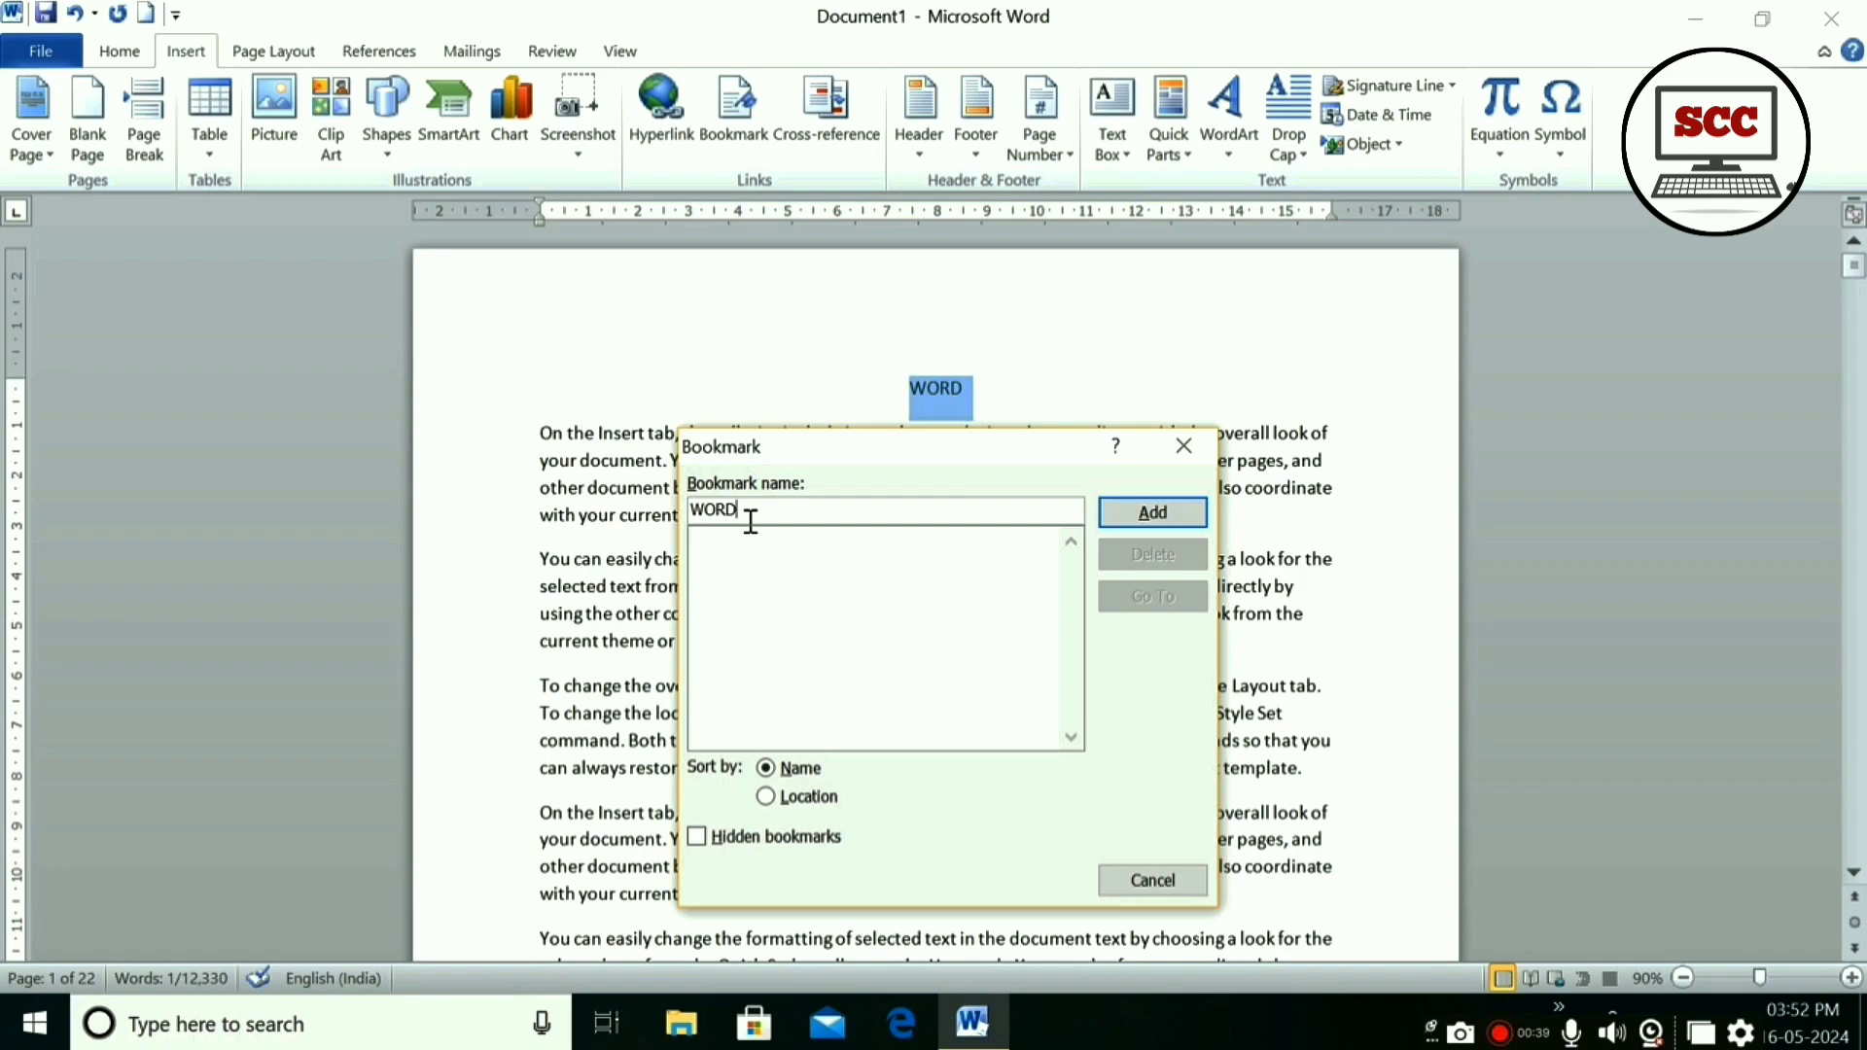
pyautogui.click(1170, 524)
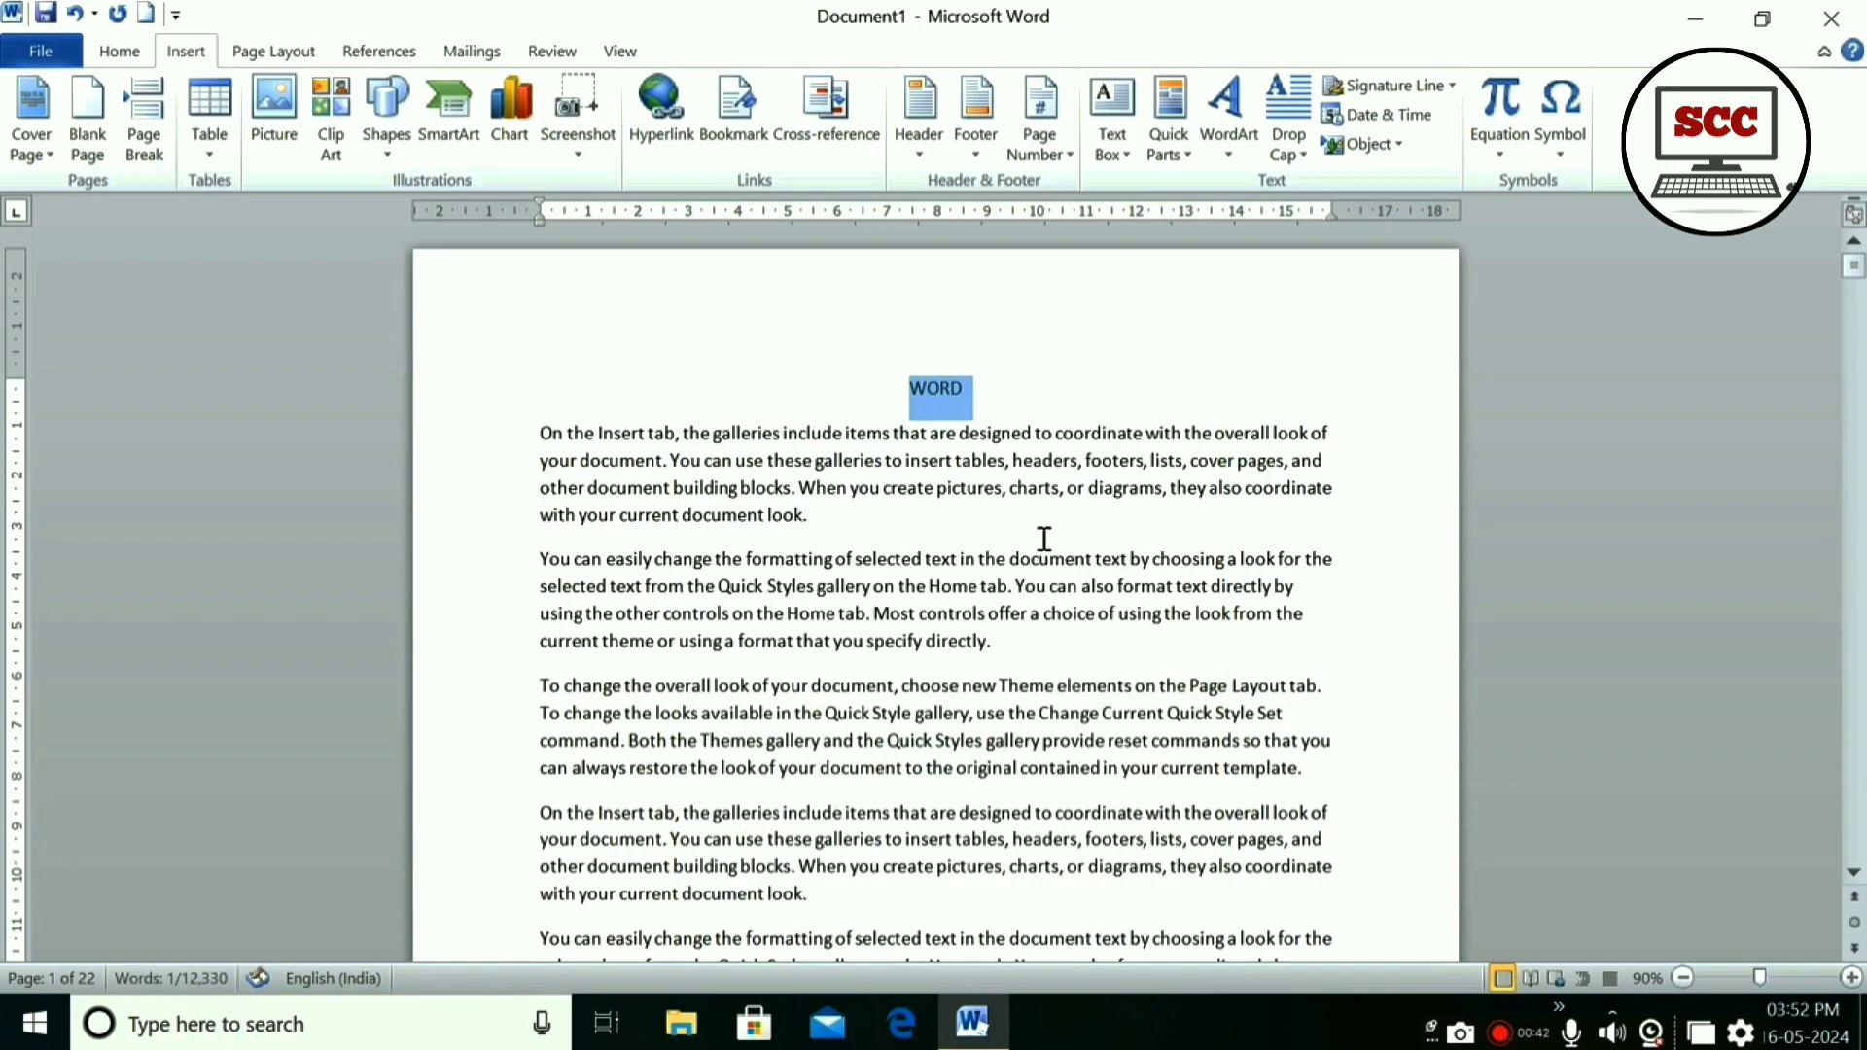
# - Insert the heading EXCEL on its own line at the start of page 5
pyautogui.click(971, 531)
pyautogui.scroll(-3, 924, 569)
pyautogui.scroll(-10, 924, 569)
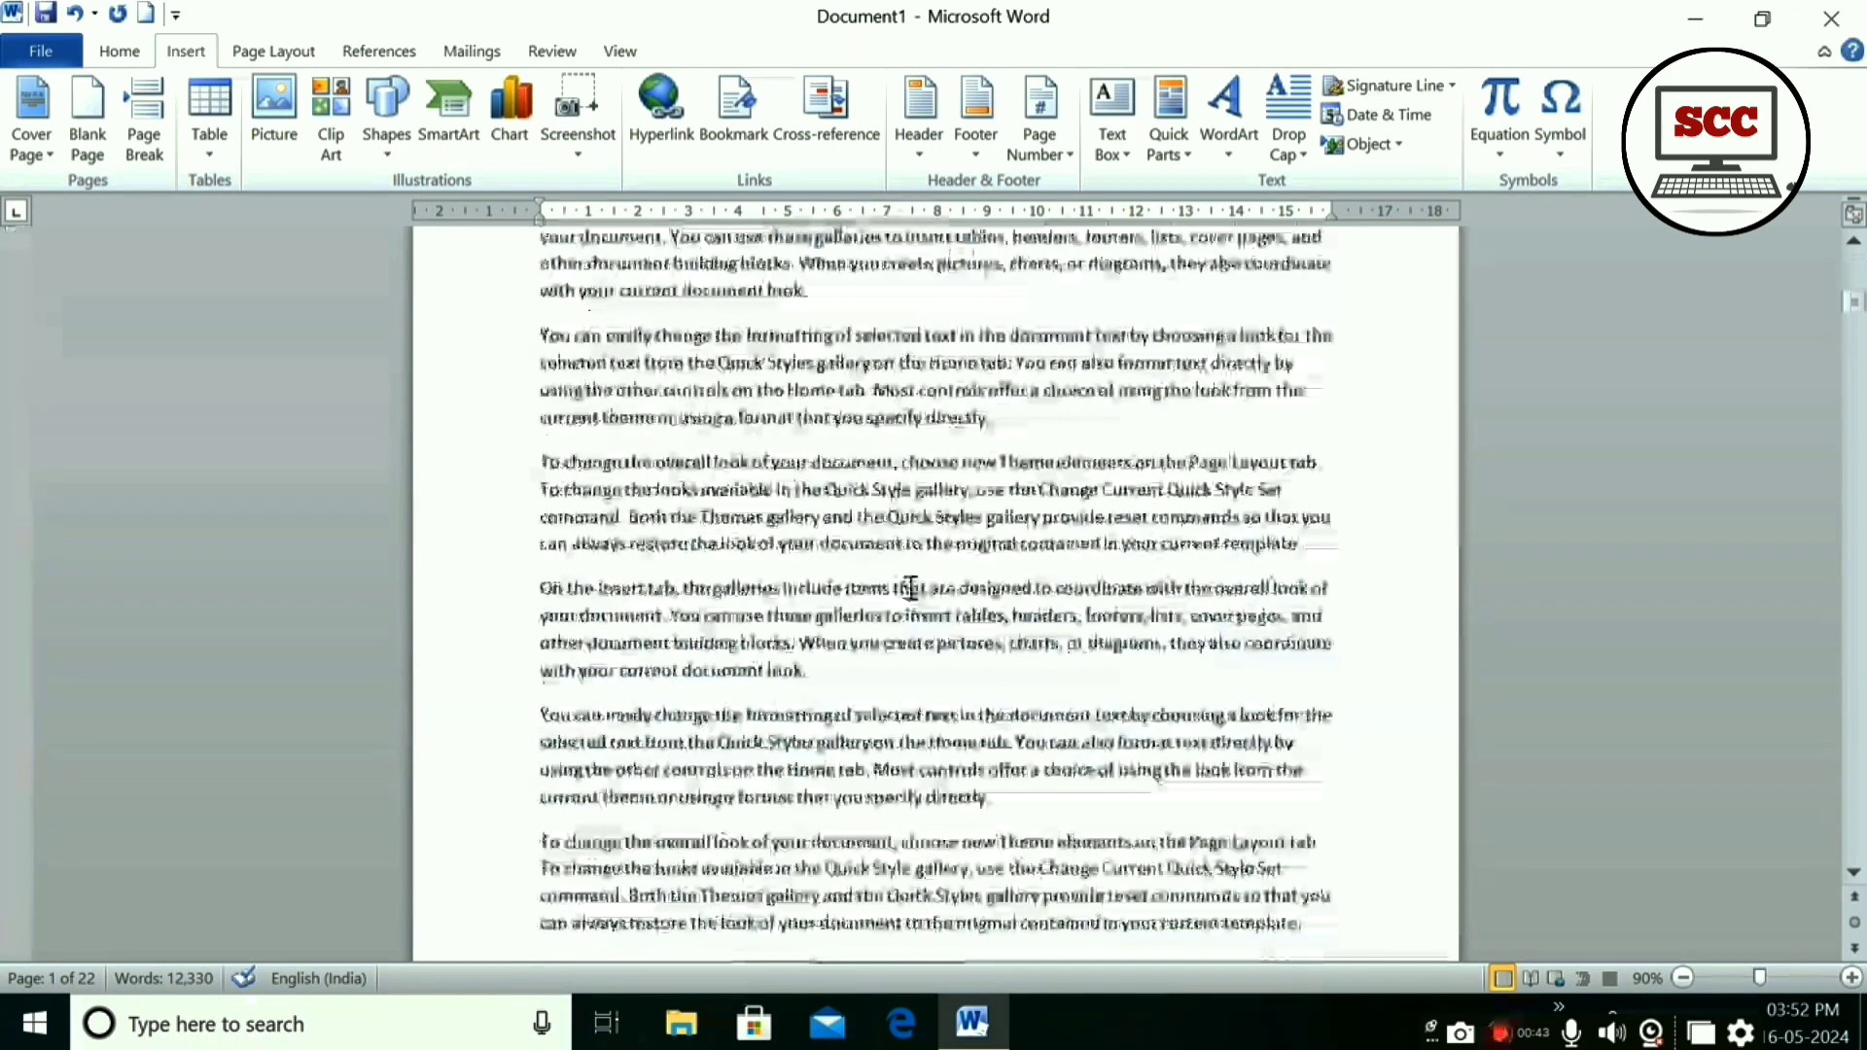
pyautogui.scroll(-10, 907, 593)
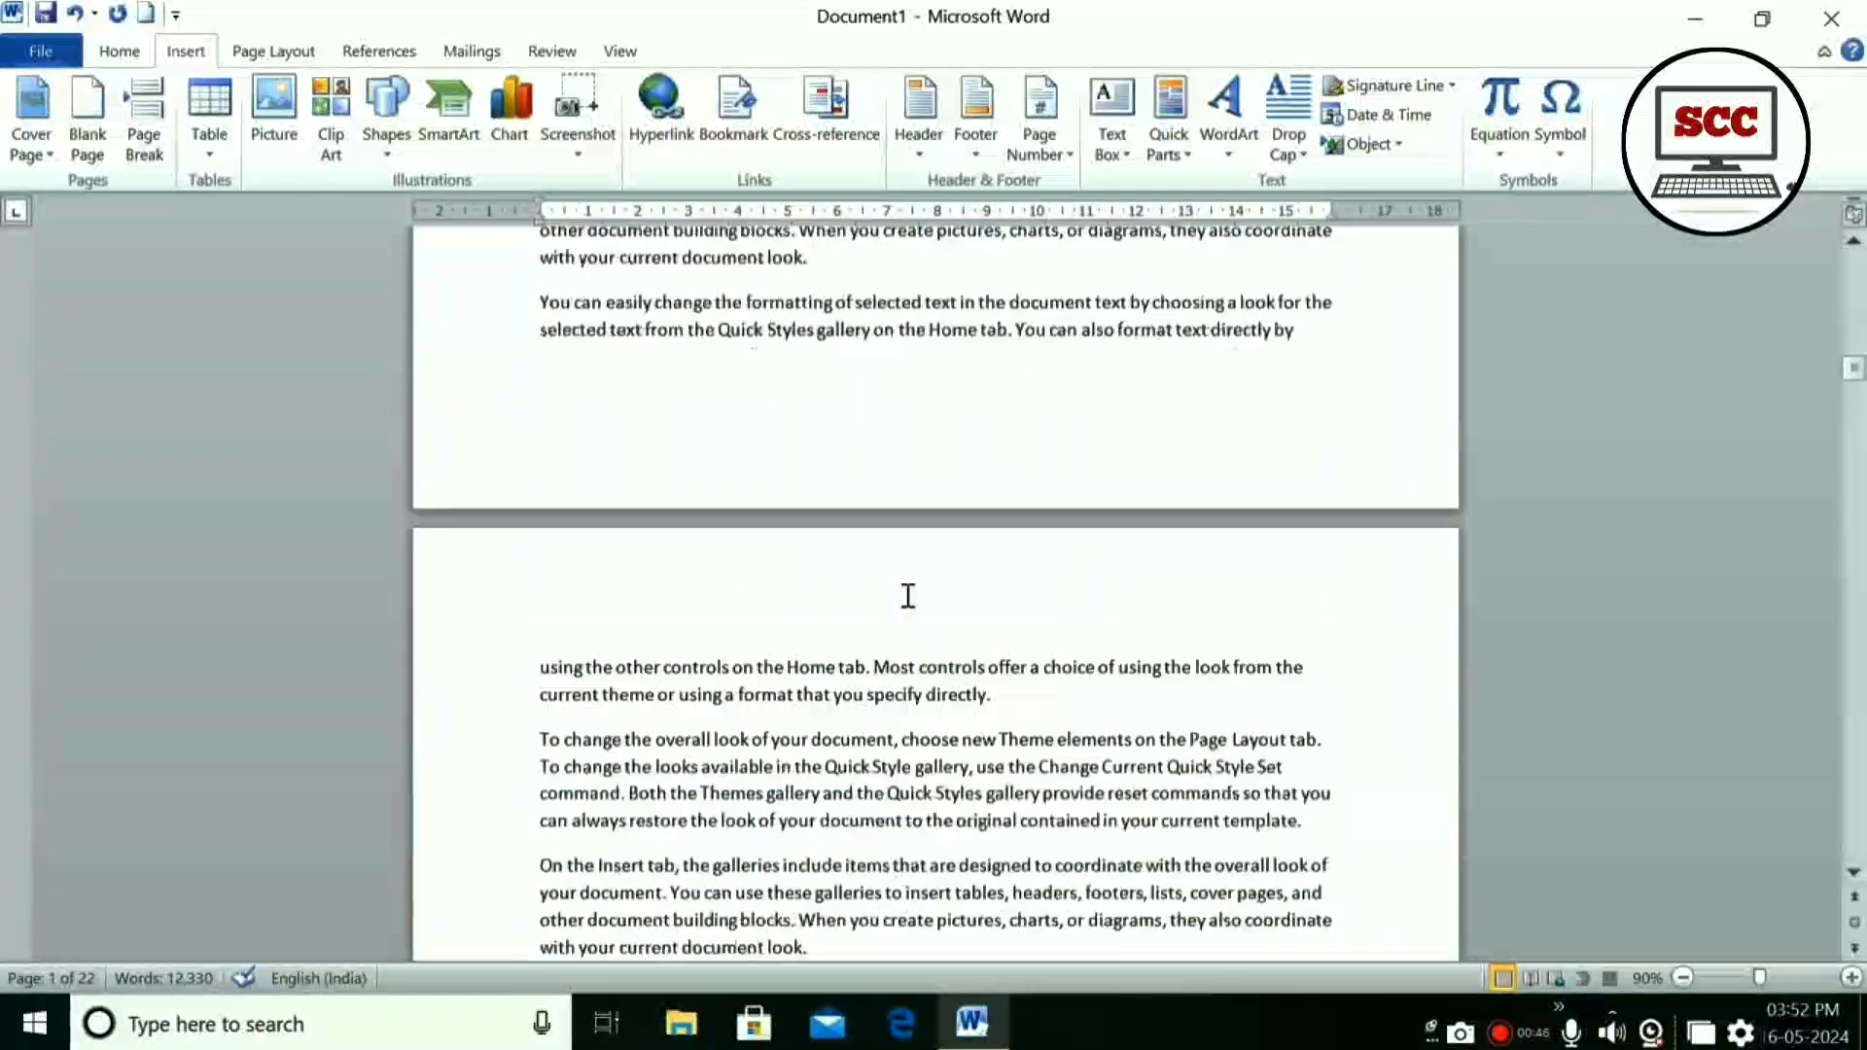
pyautogui.click(541, 537)
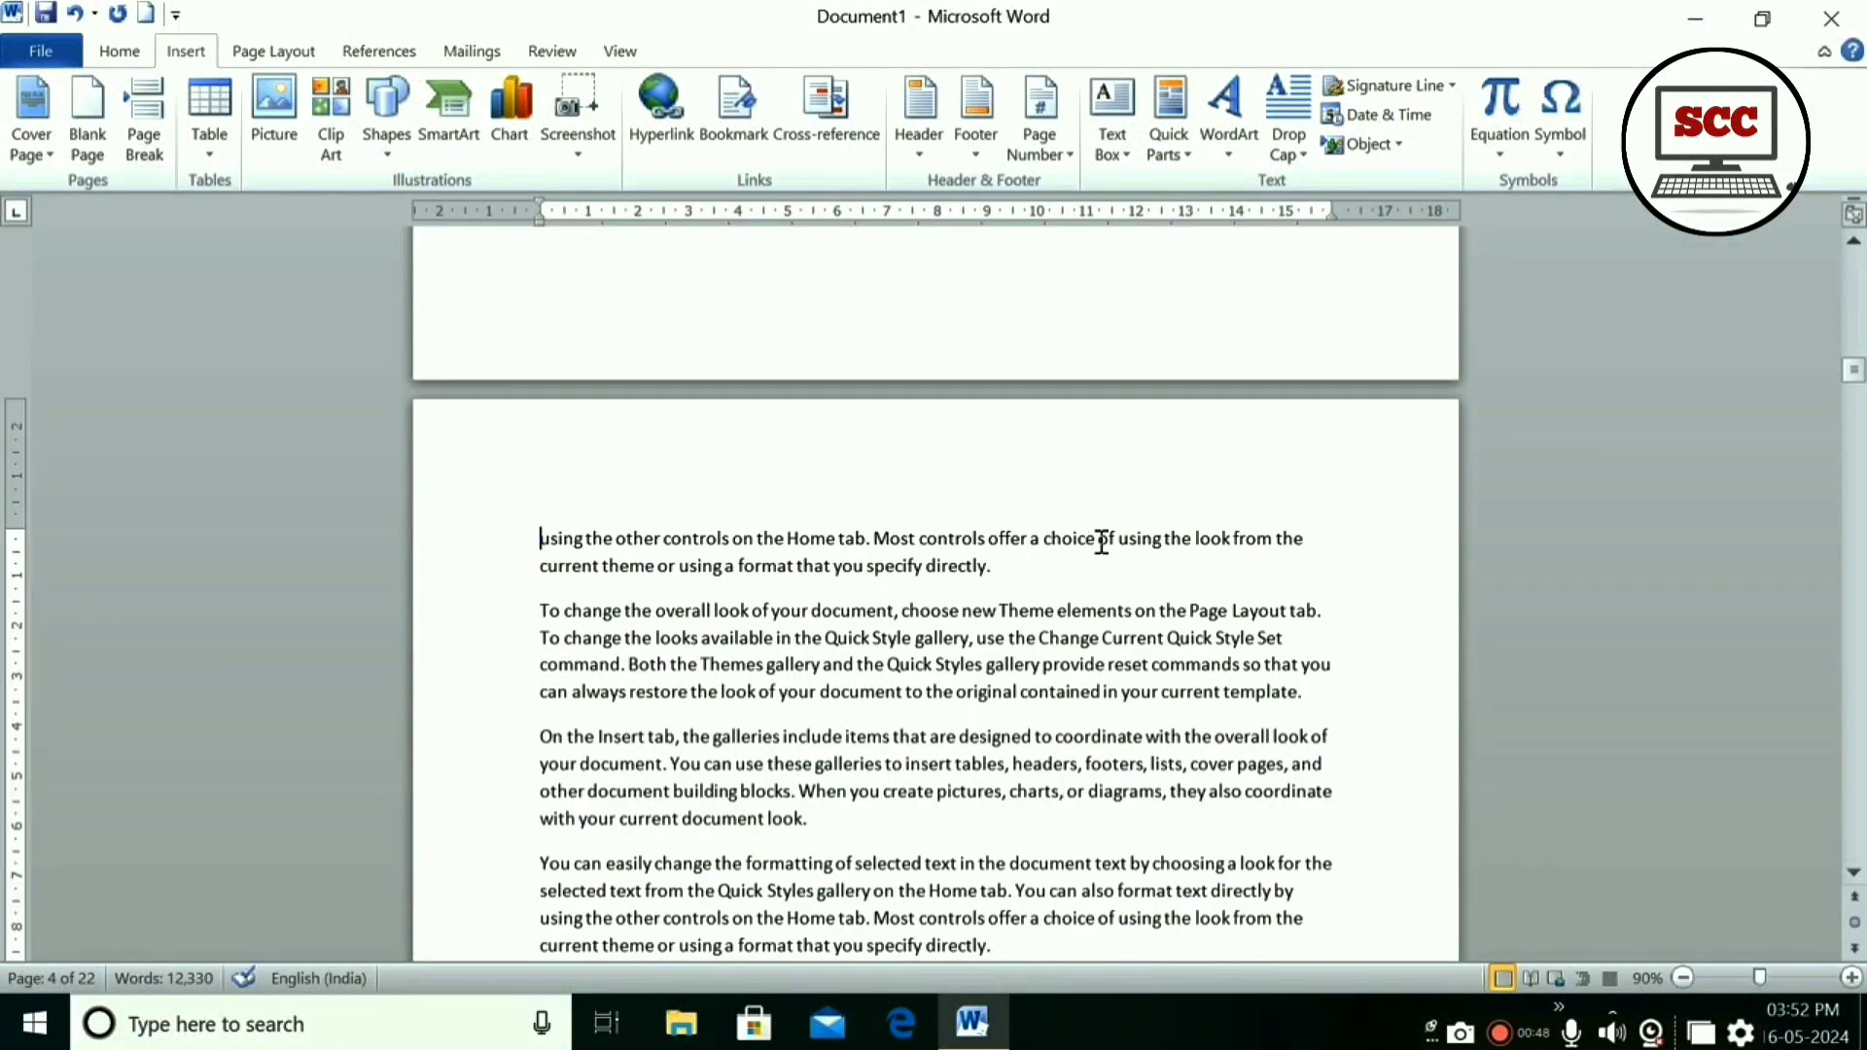
pyautogui.press('Return')
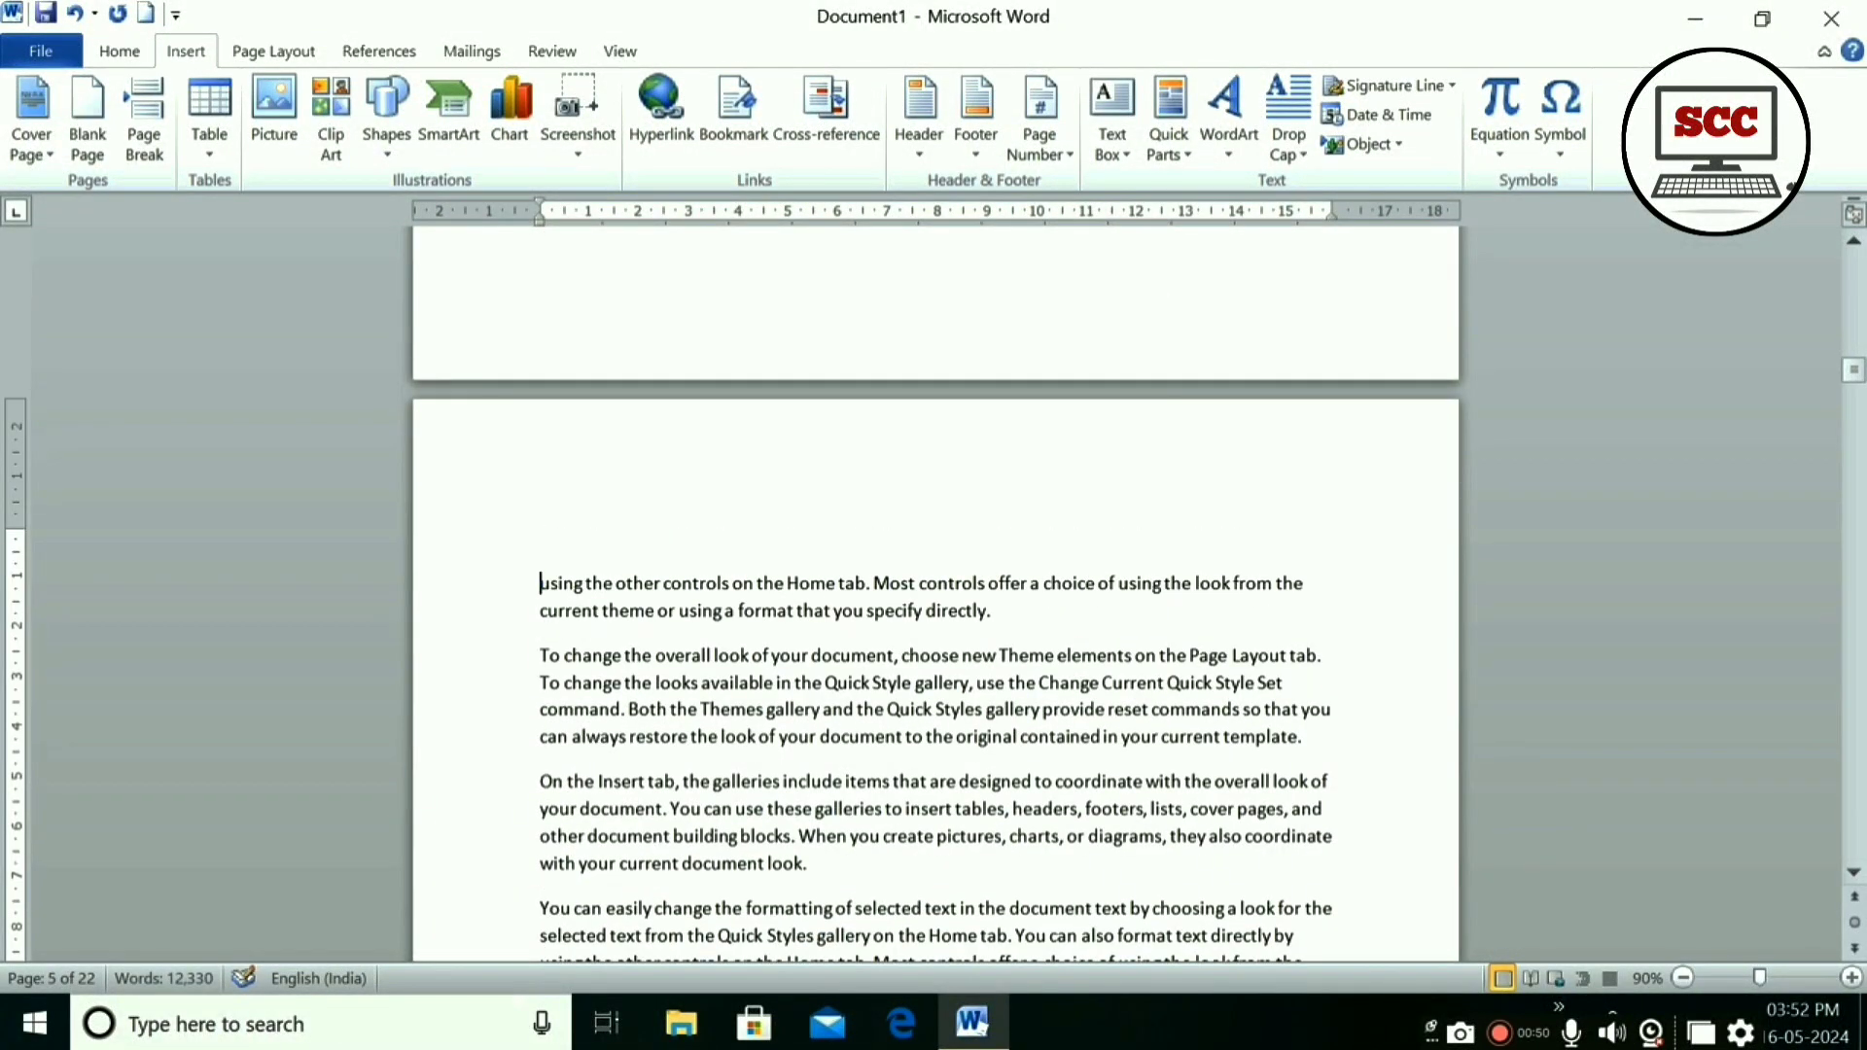
pyautogui.write('EXCEL')
# - Add a bookmark named EXCEL to the EXCEL heading on page 5
pyautogui.hotkey('shift', 'Left')
pyautogui.hotkey('shift', 'Left')
pyautogui.hotkey('shift', 'Left')
pyautogui.hotkey('shift', 'Left')
pyautogui.hotkey('shift', 'Left')
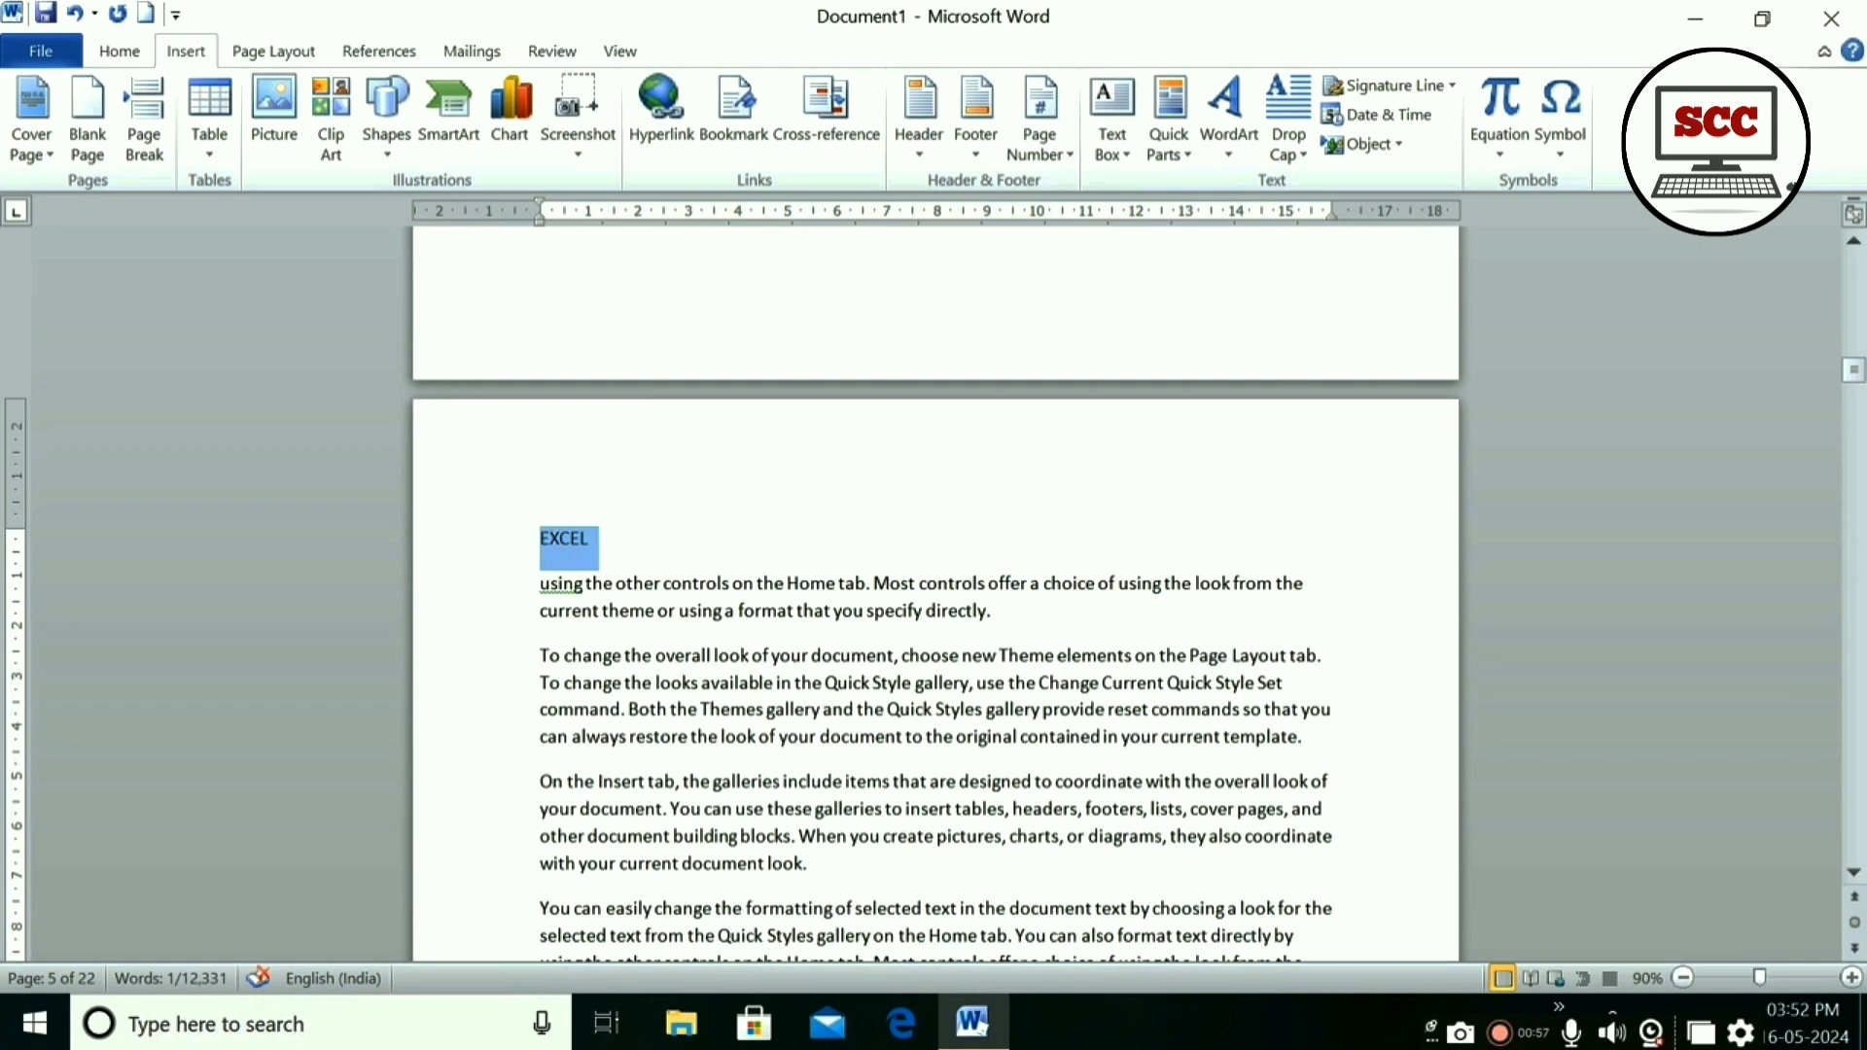
pyautogui.click(757, 122)
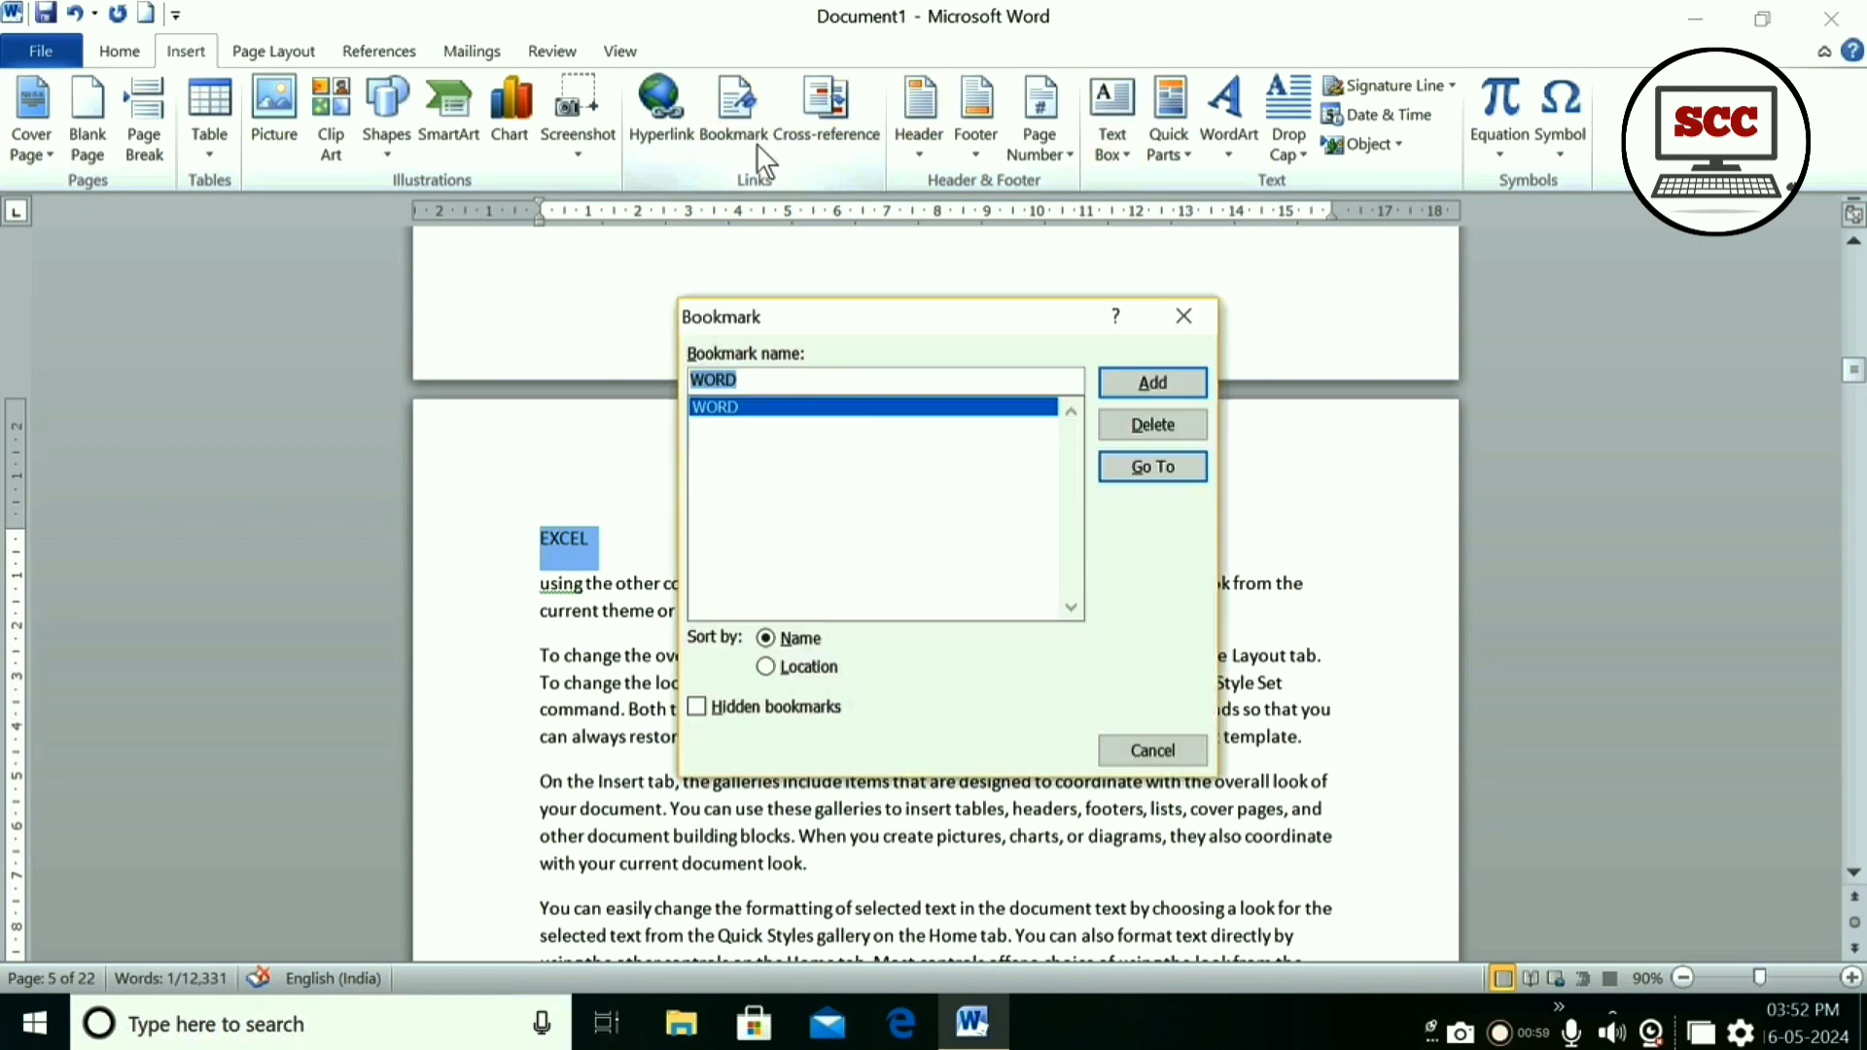
pyautogui.write('EXCEL')
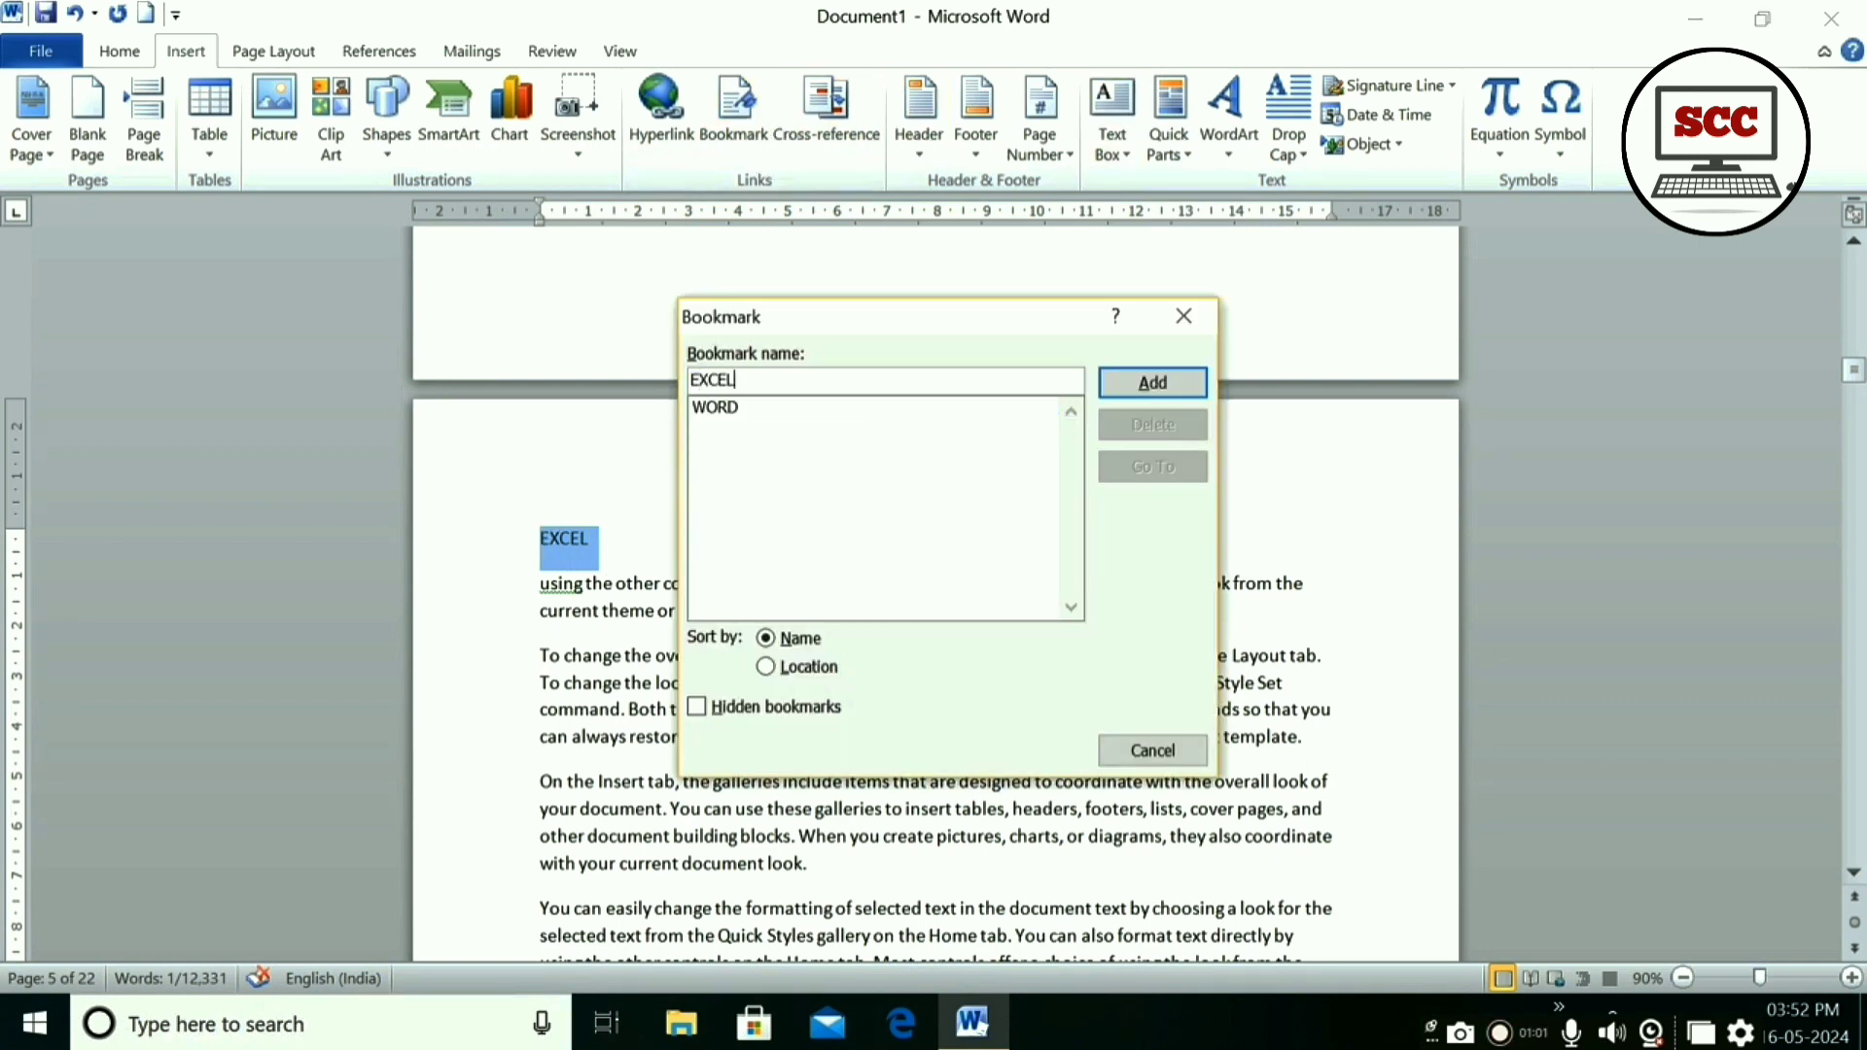
pyautogui.click(1139, 381)
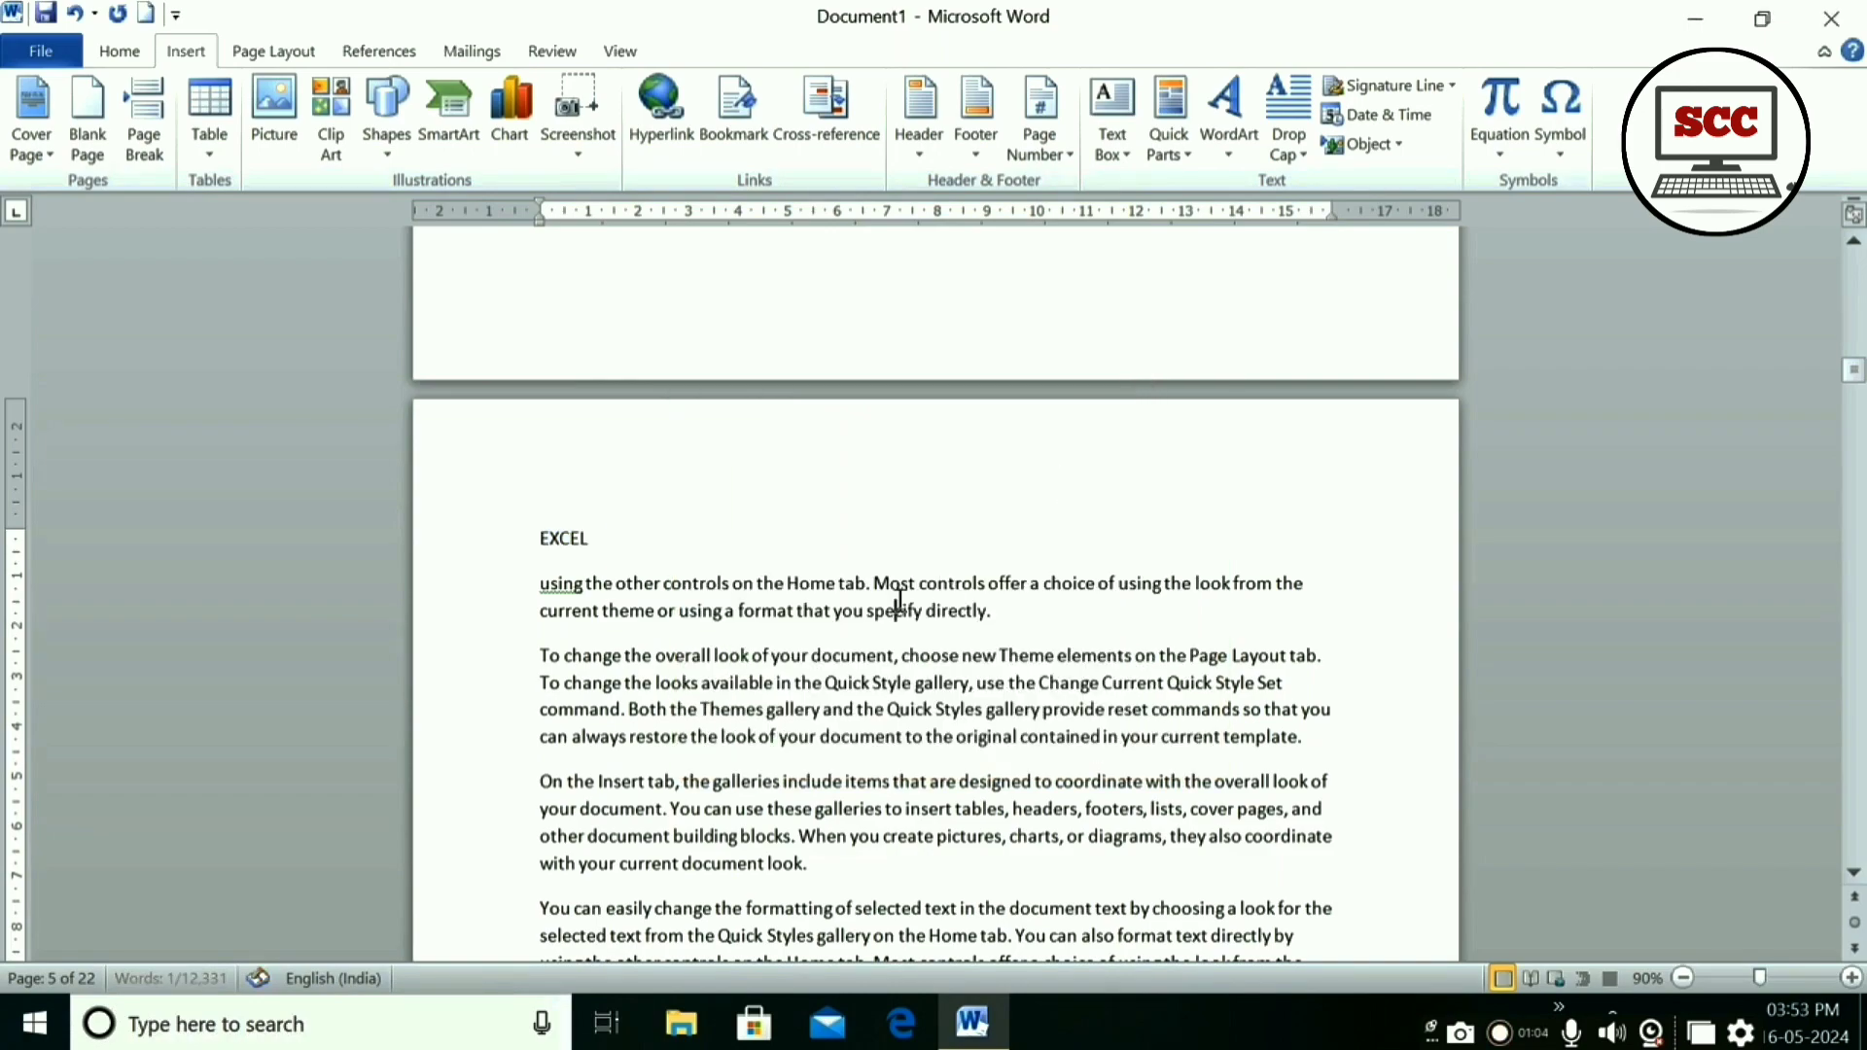
# - Insert the heading POWERPOINT on its own line at the start of page 11
pyautogui.scroll(-5, 896, 610)
pyautogui.scroll(-10, 896, 610)
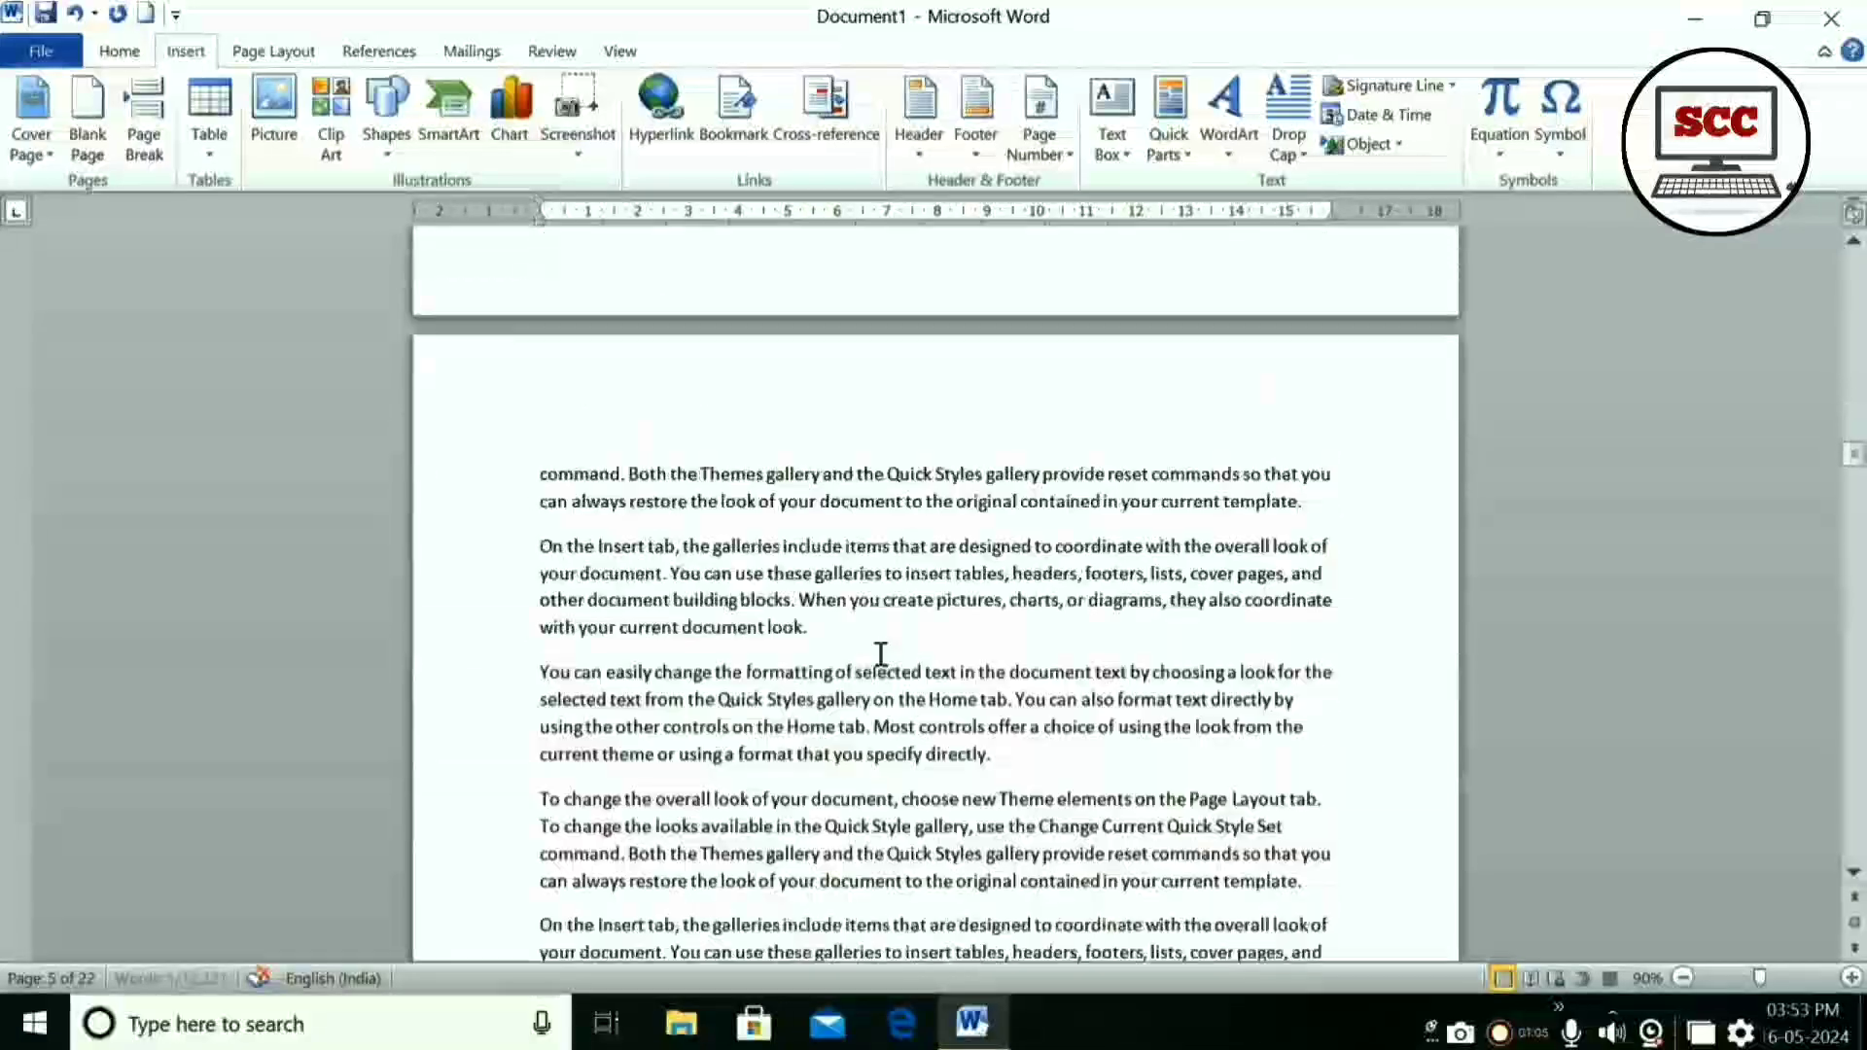
pyautogui.scroll(-15, 879, 656)
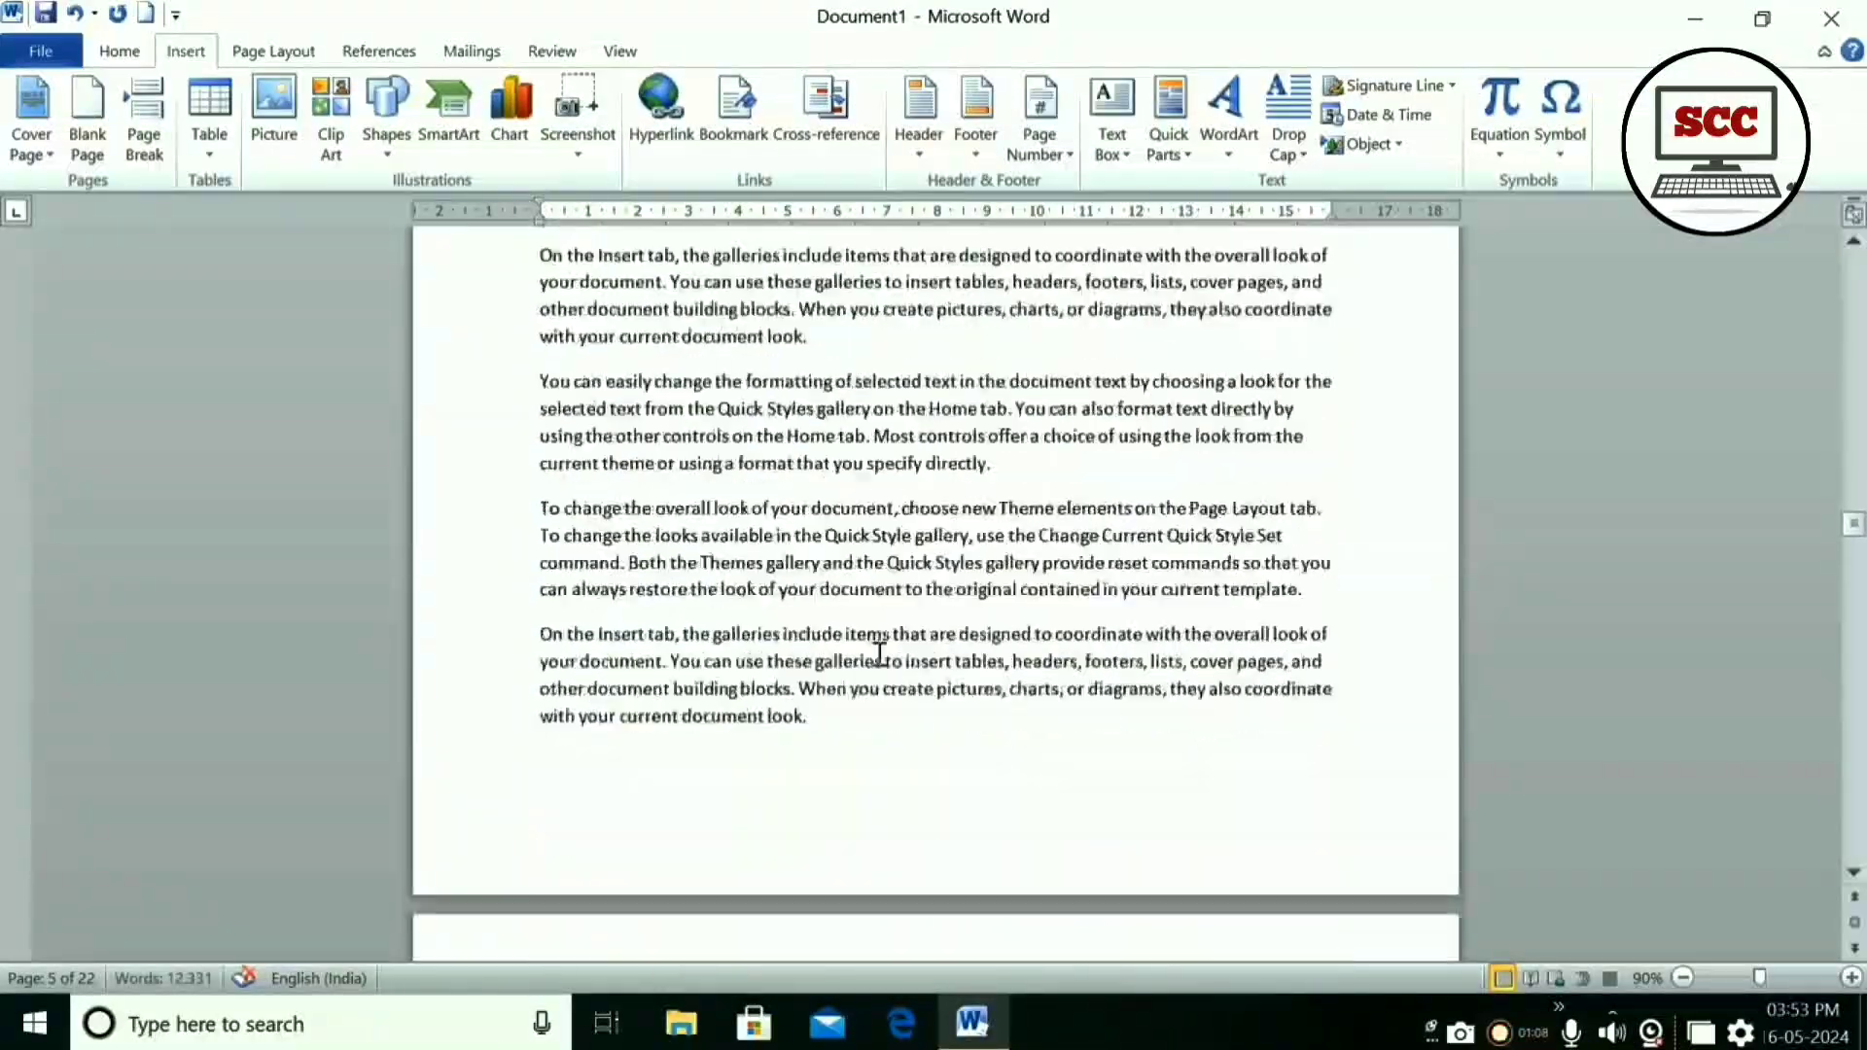
pyautogui.click(545, 792)
pyautogui.press('Return')
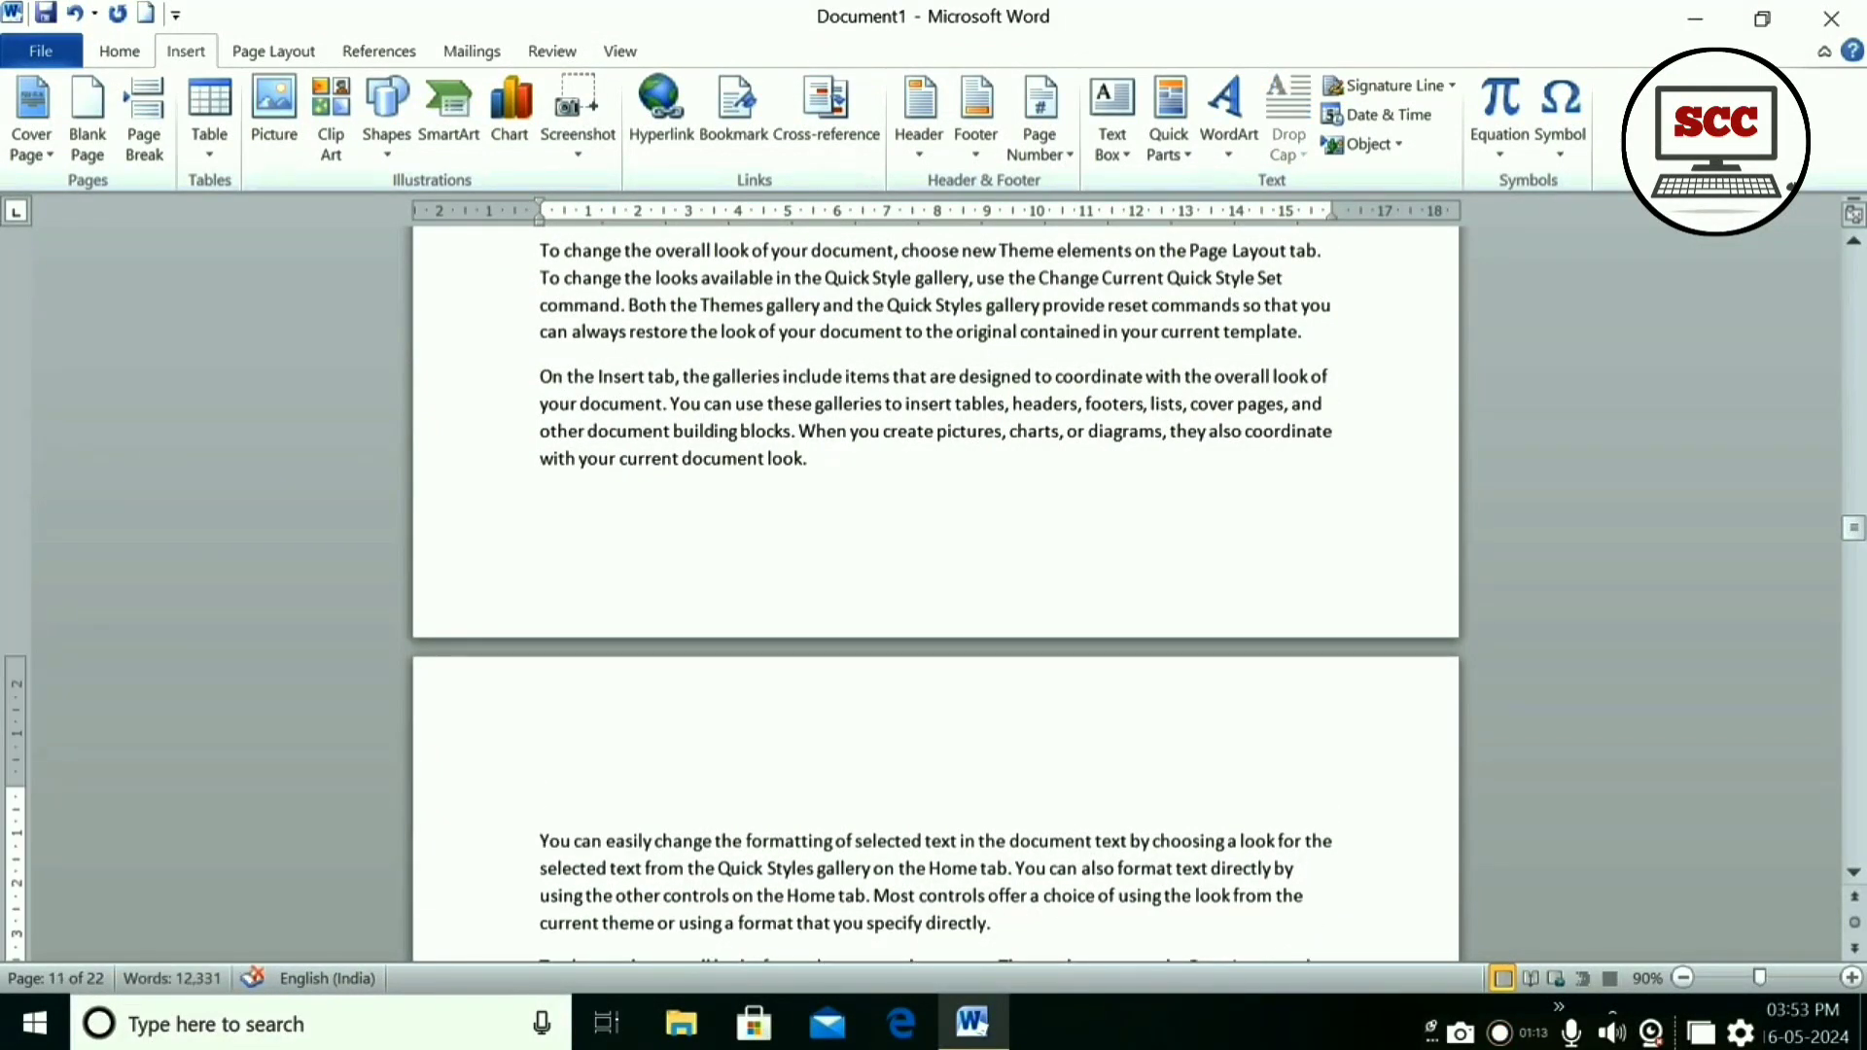
pyautogui.write('POW')
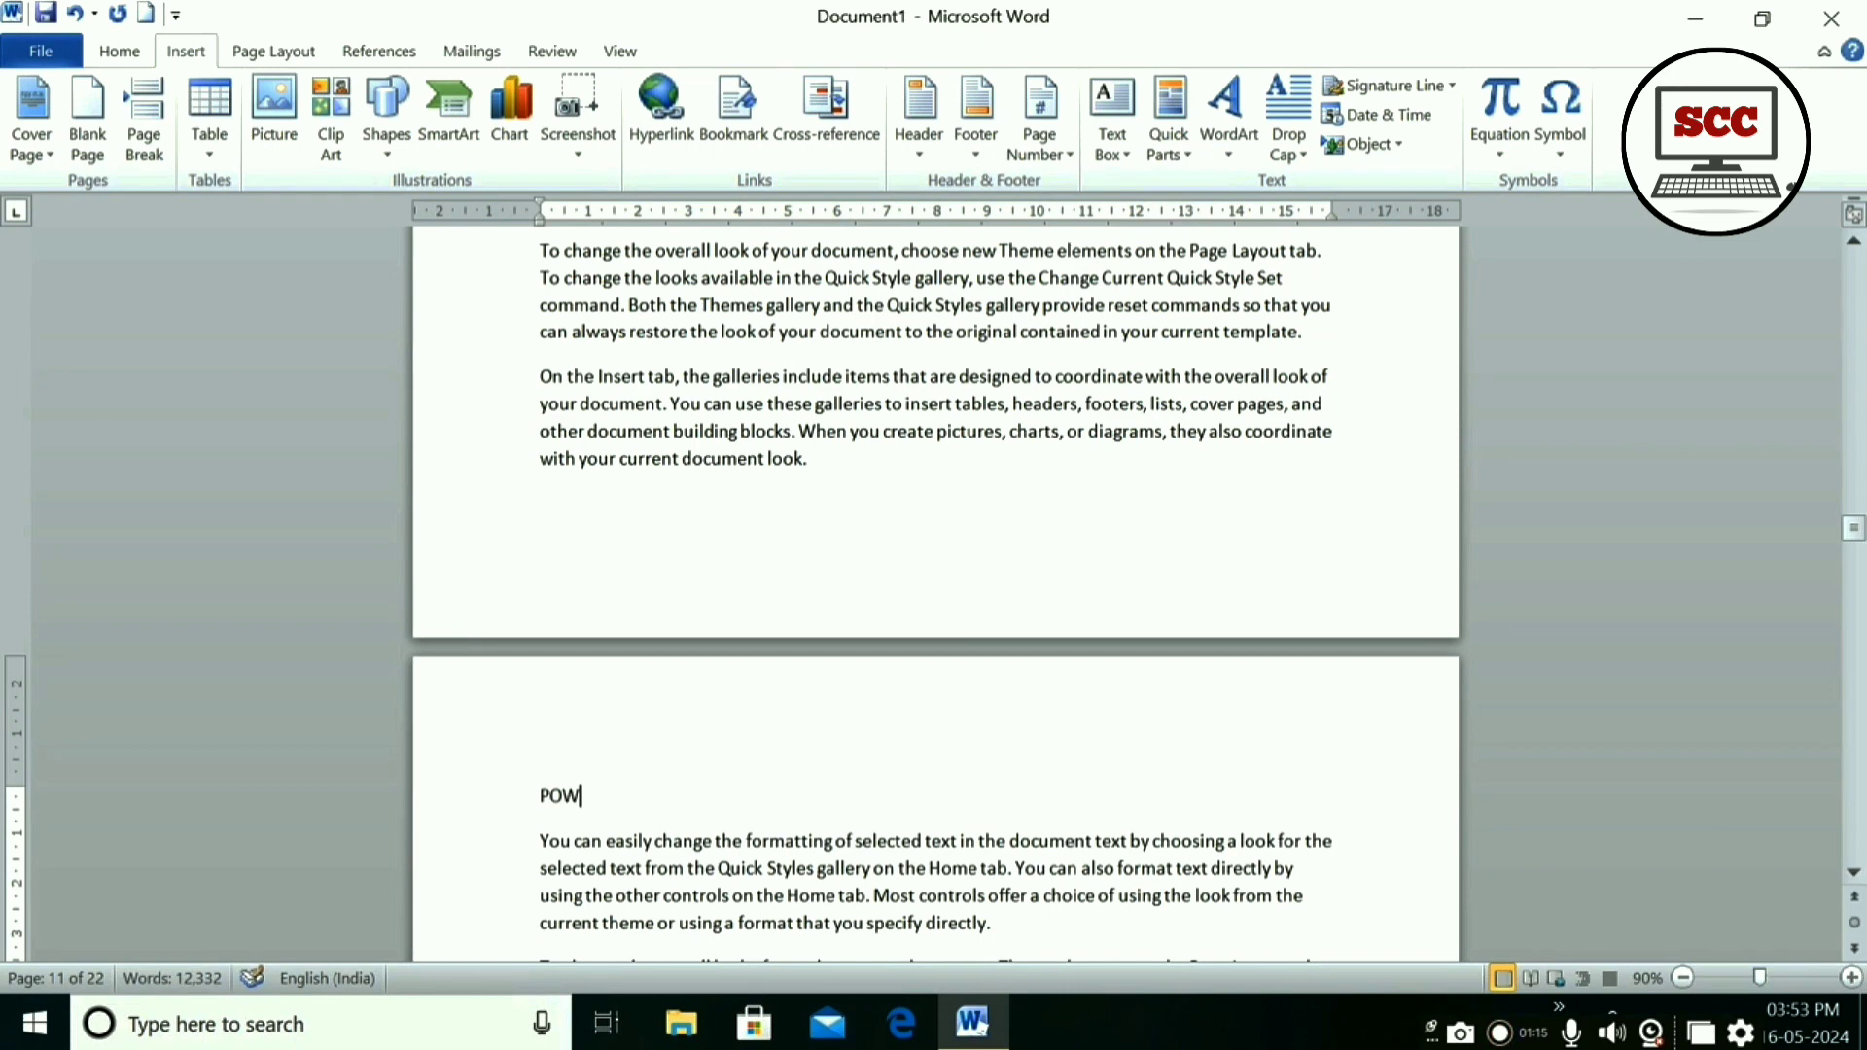
pyautogui.write('ERPOINT')
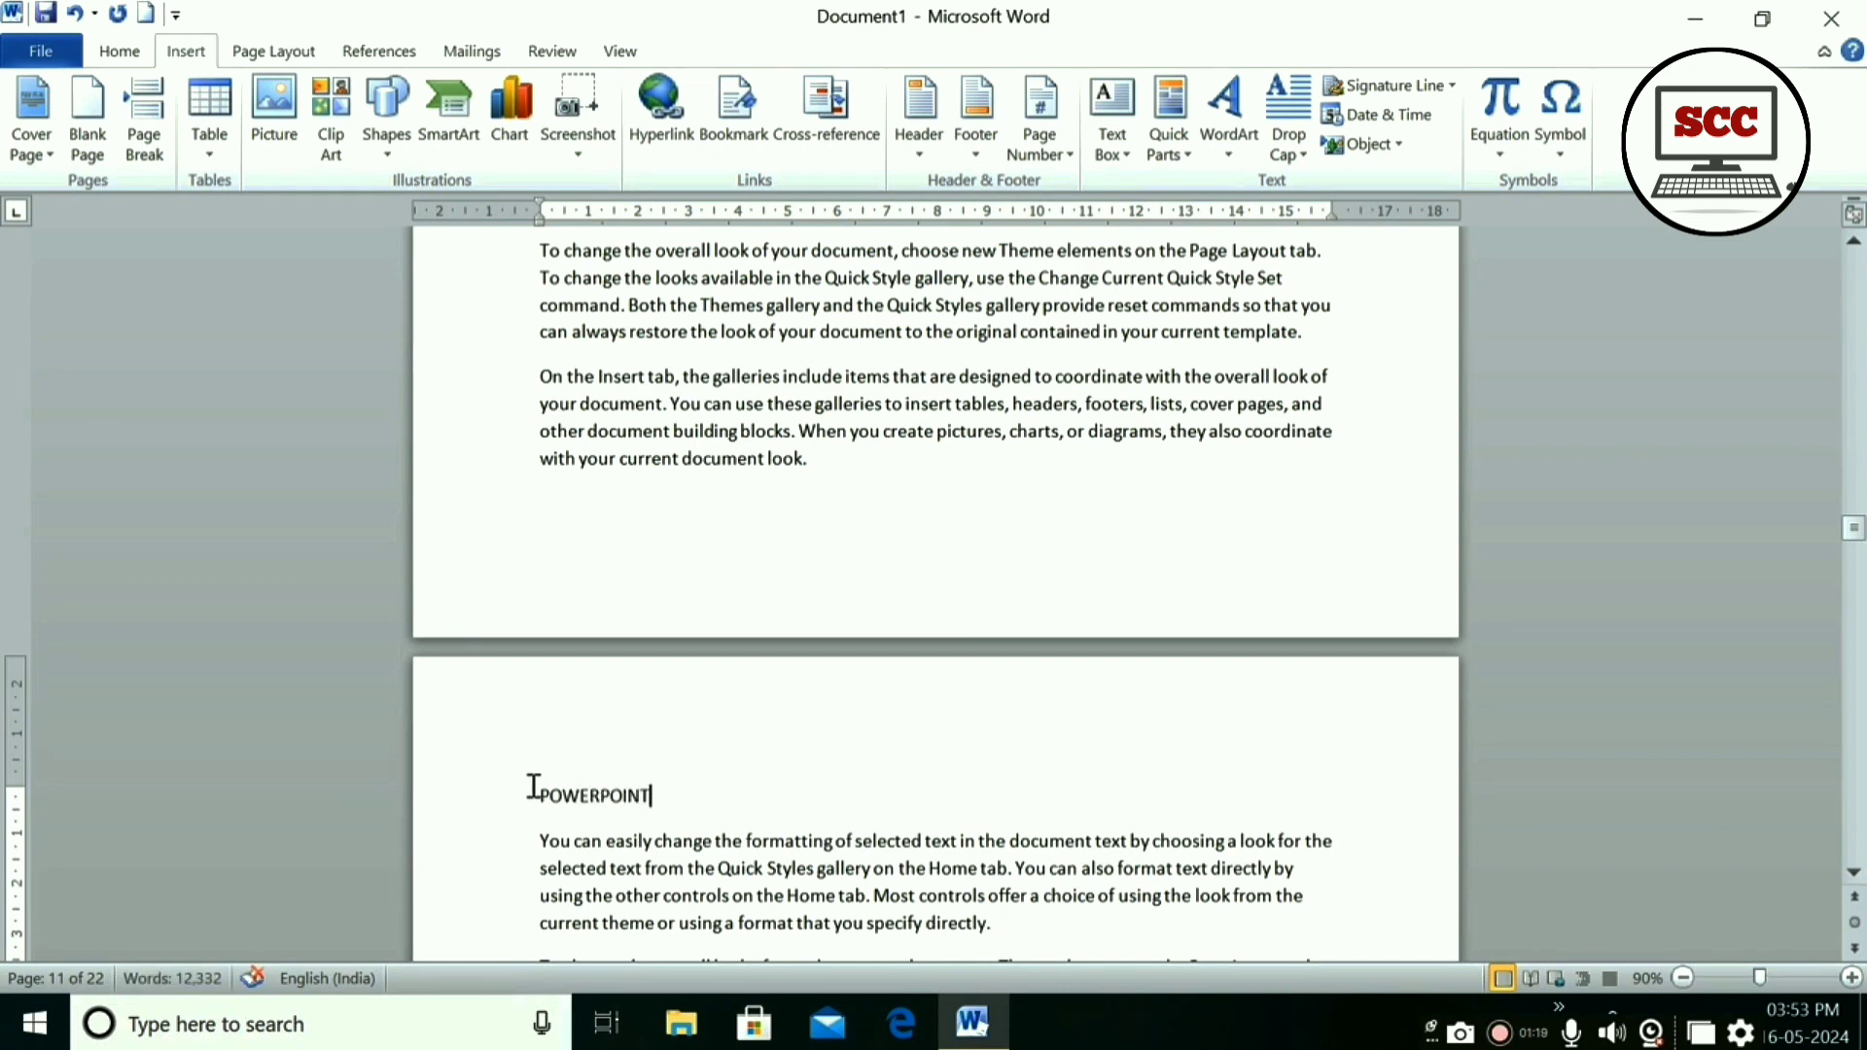
# - Add a bookmark named POWERPOINT to the POWERPOINT heading on page 11
pyautogui.moveTo(665, 797); pyautogui.dragTo(496, 800)
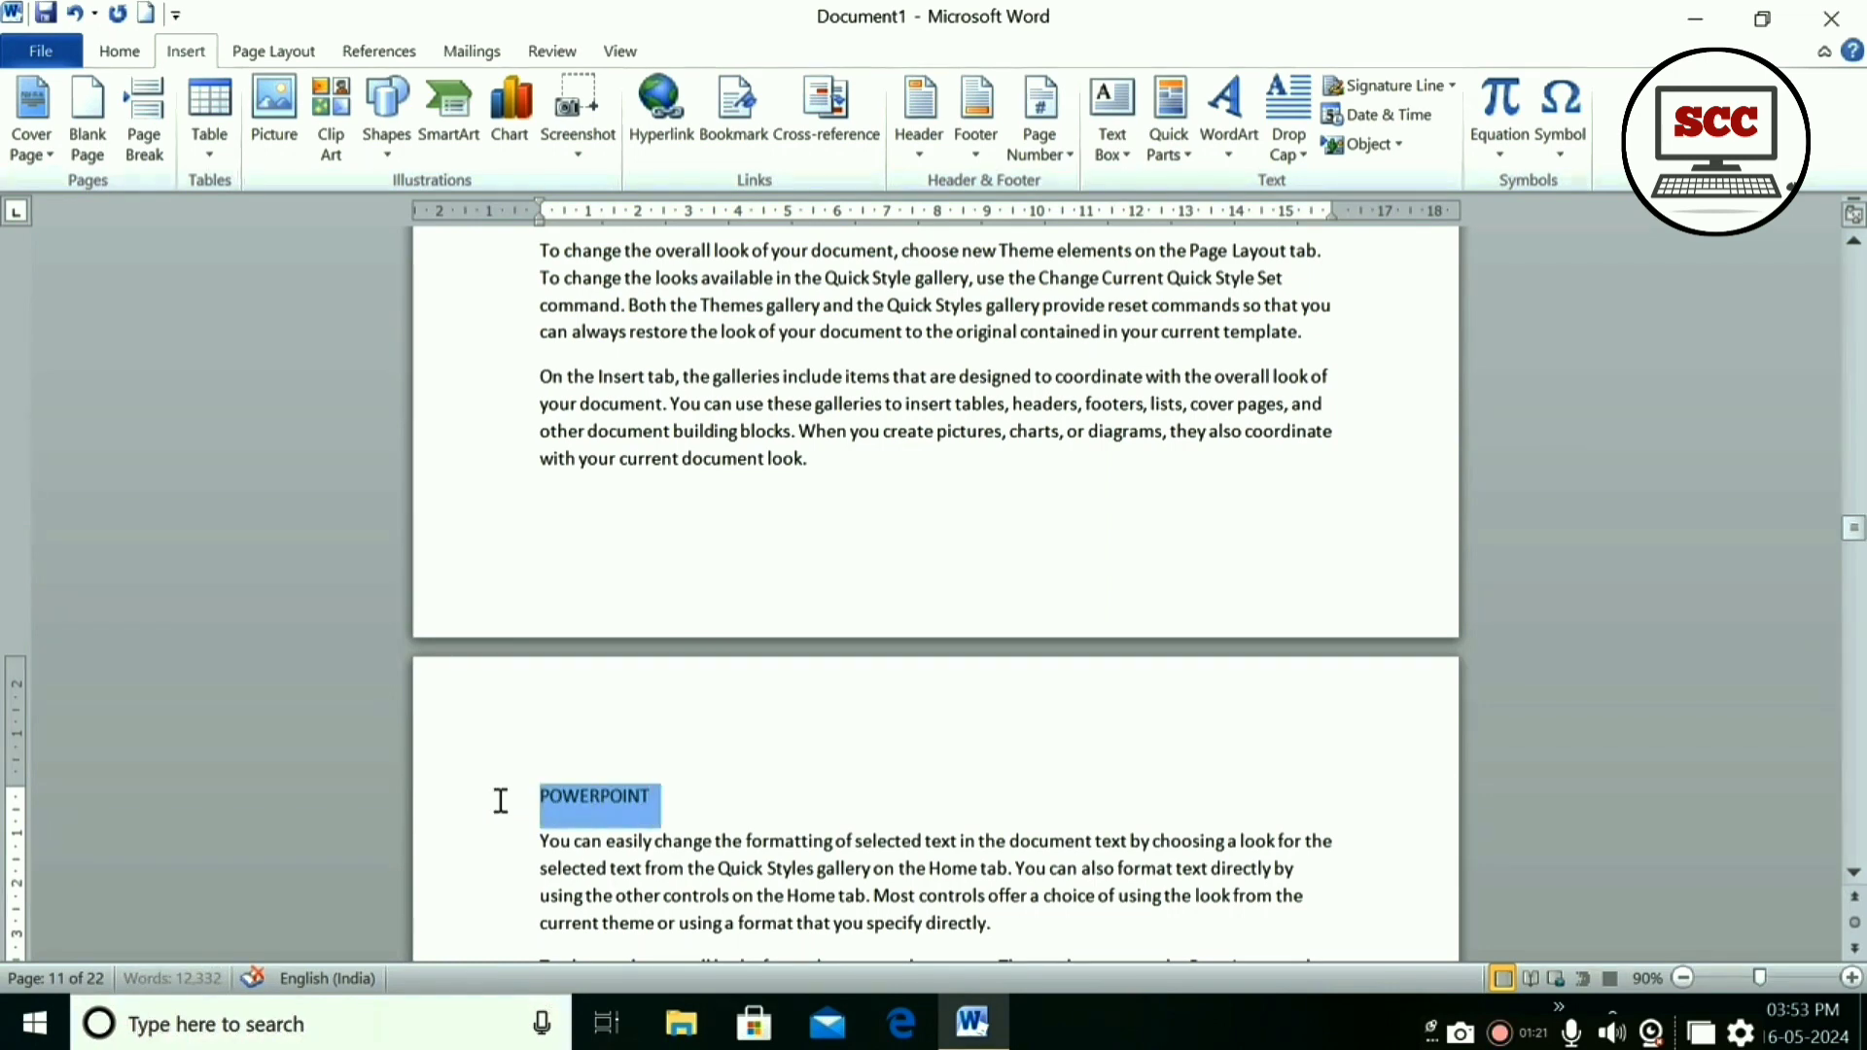
pyautogui.click(708, 139)
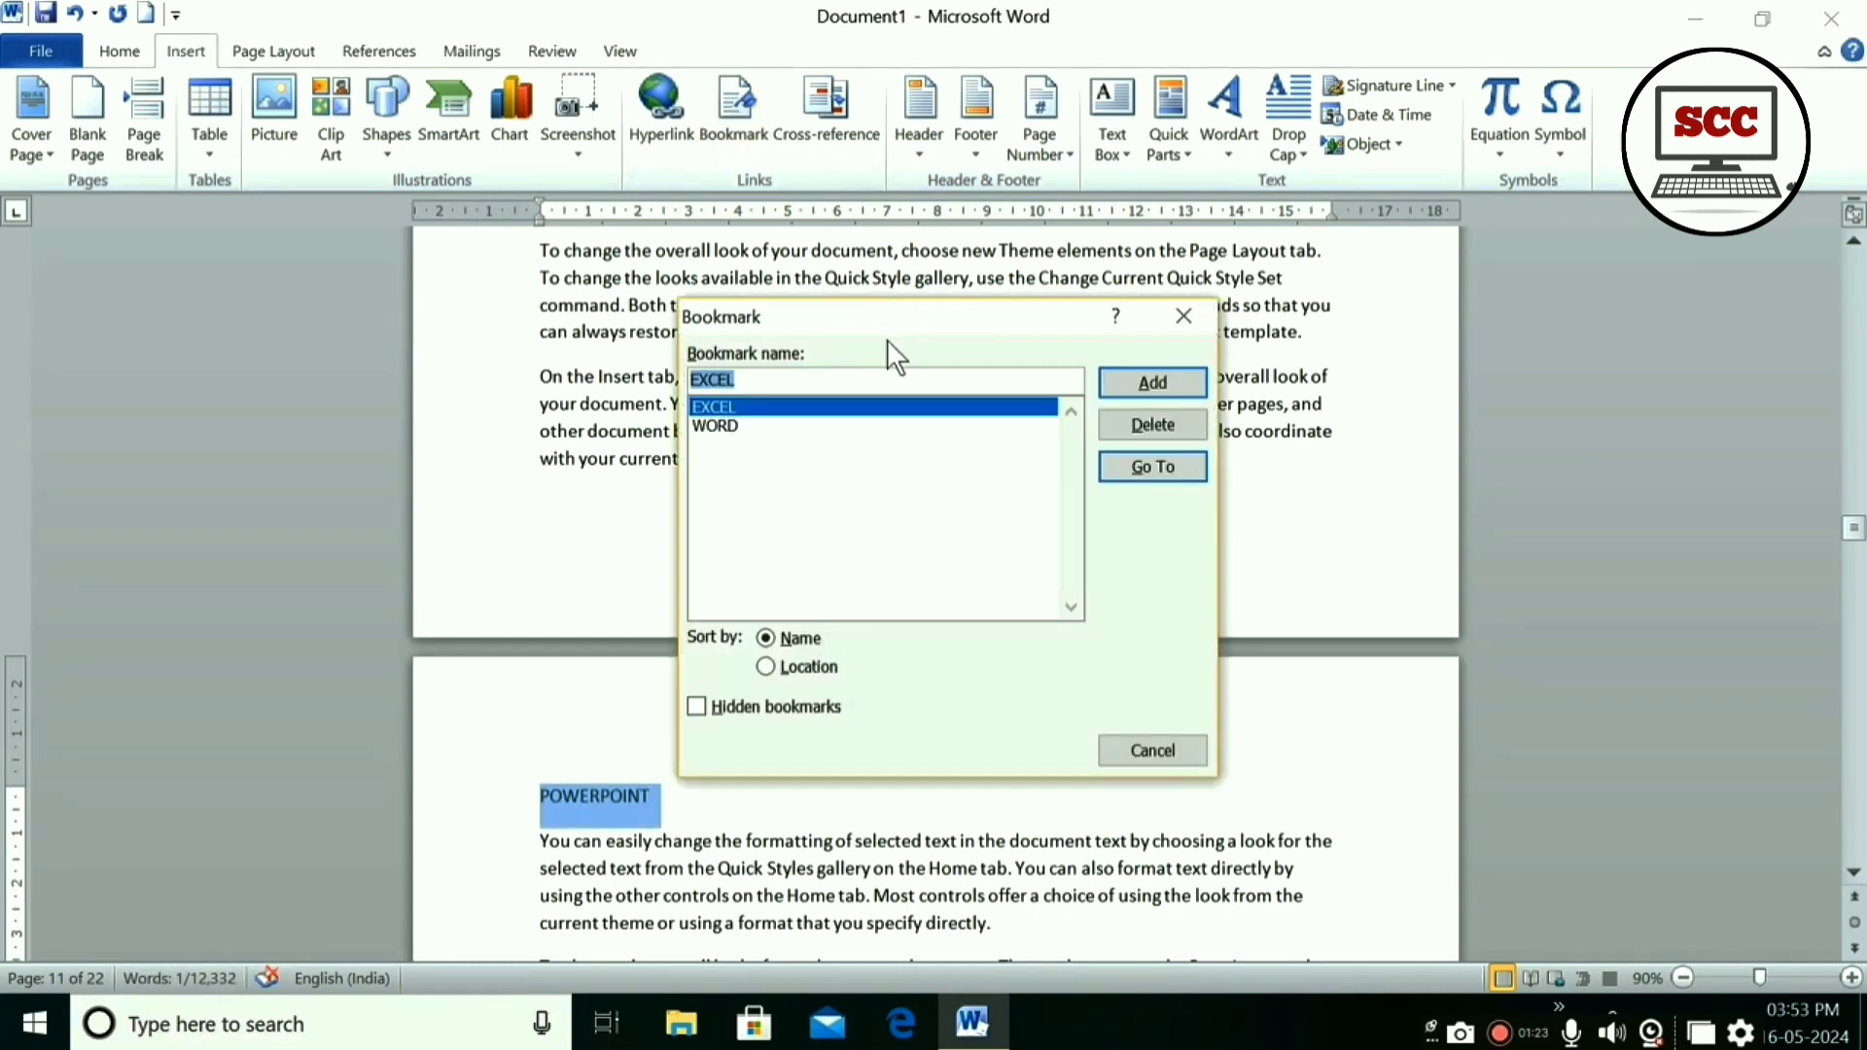
pyautogui.write('POWERPOINT')
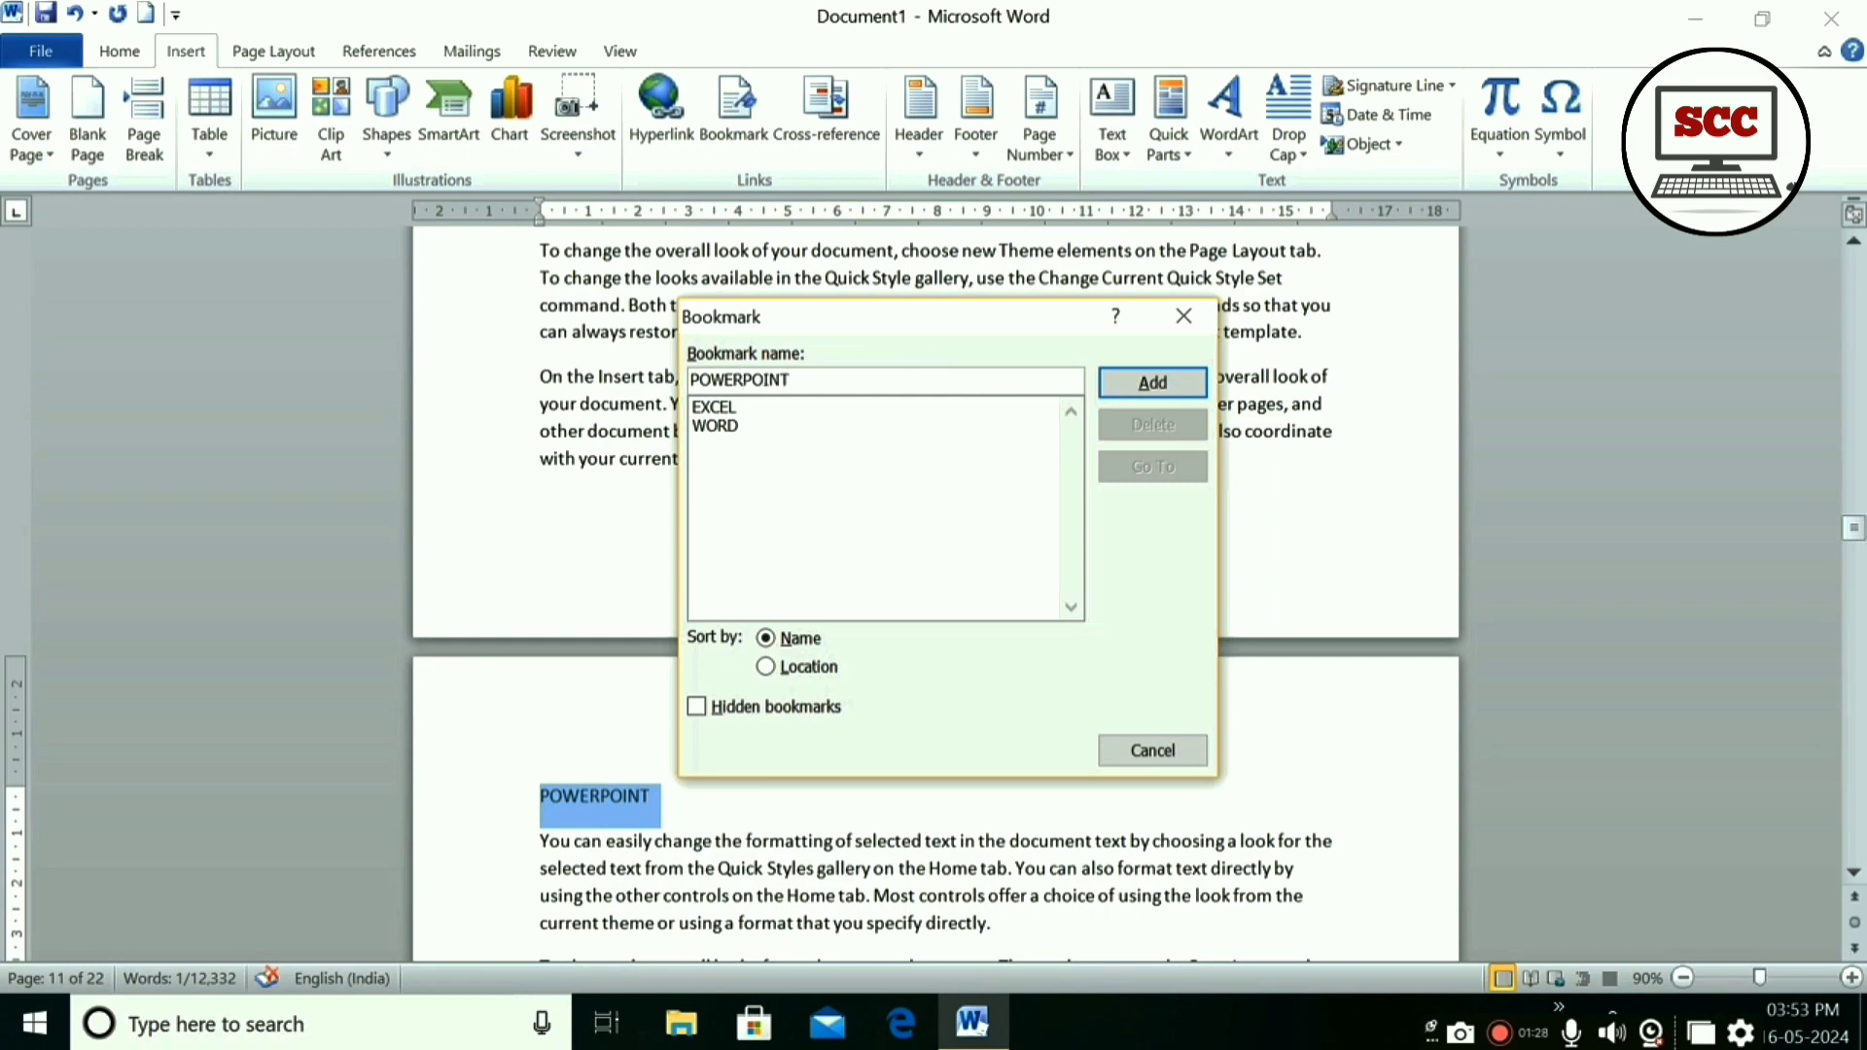
pyautogui.click(1153, 384)
pyautogui.click(667, 768)
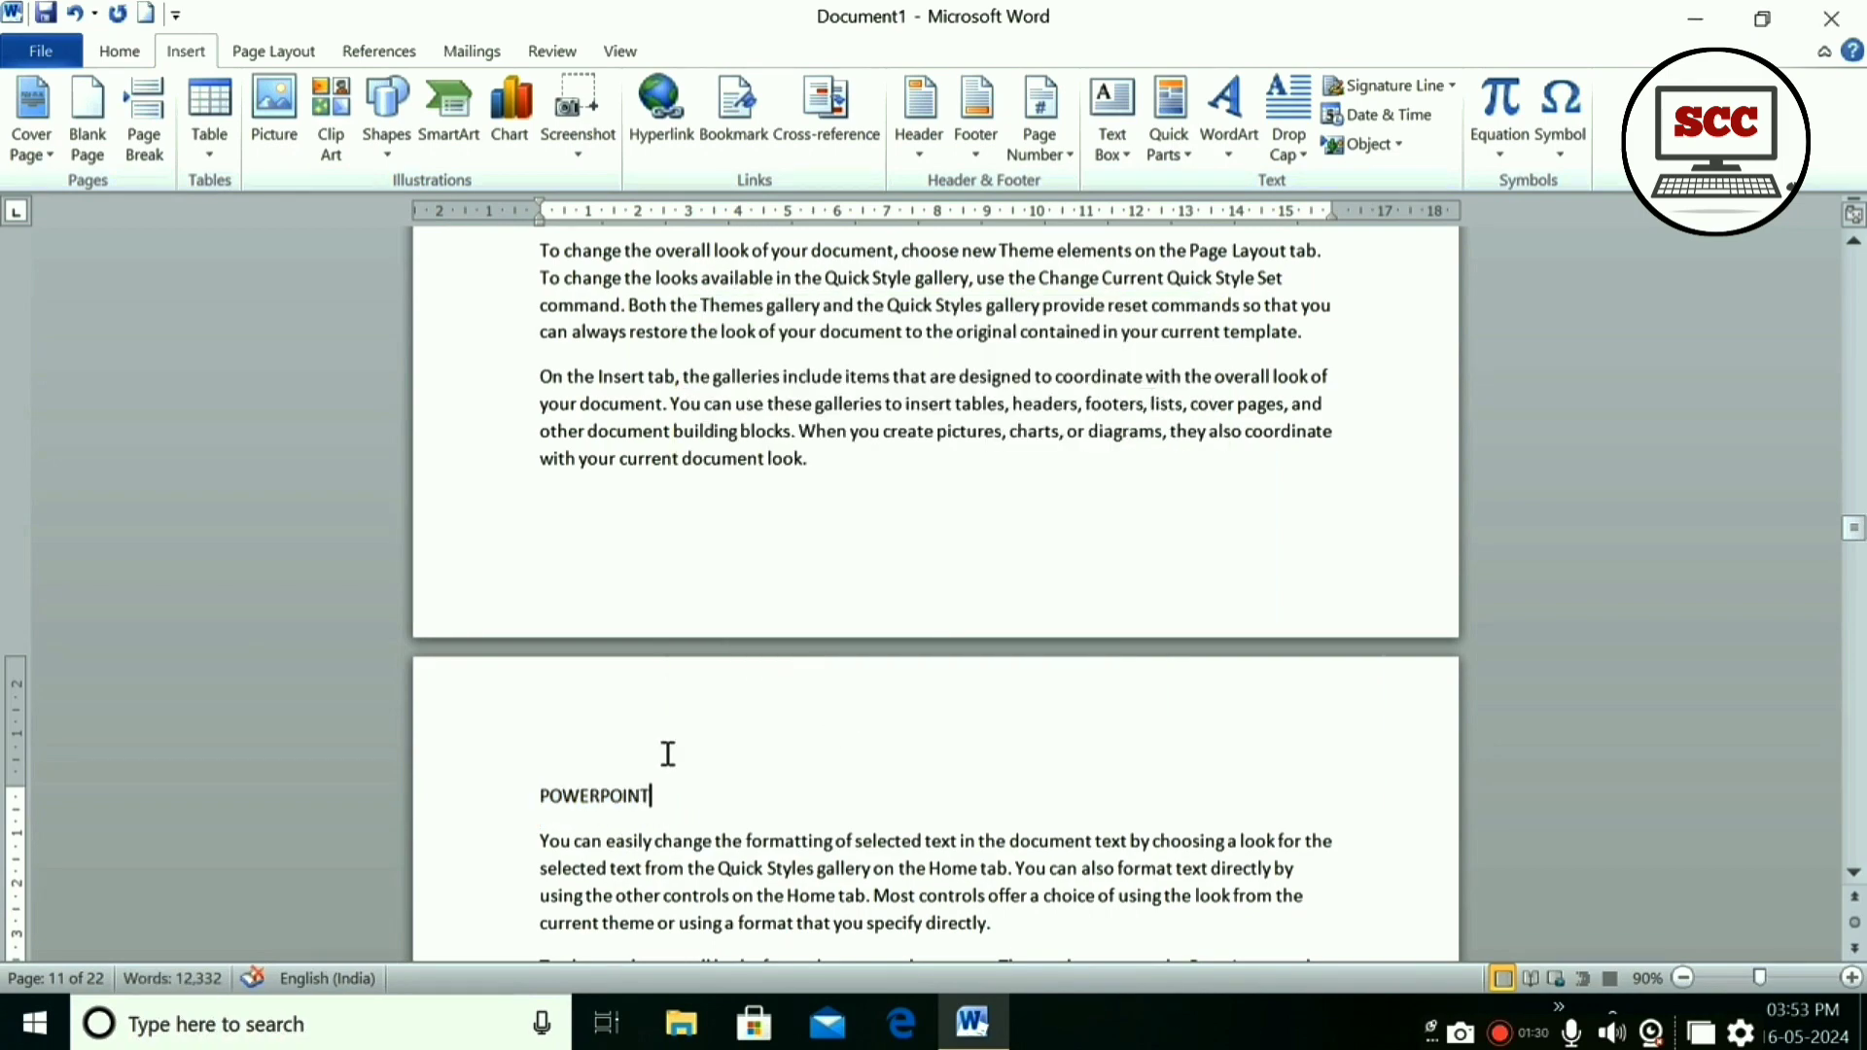
# - Go to the WORD bookmark from further down the document and move the Bookmark dialog clear of the heading
pyautogui.scroll(-4, 643, 569)
pyautogui.scroll(-8, 643, 570)
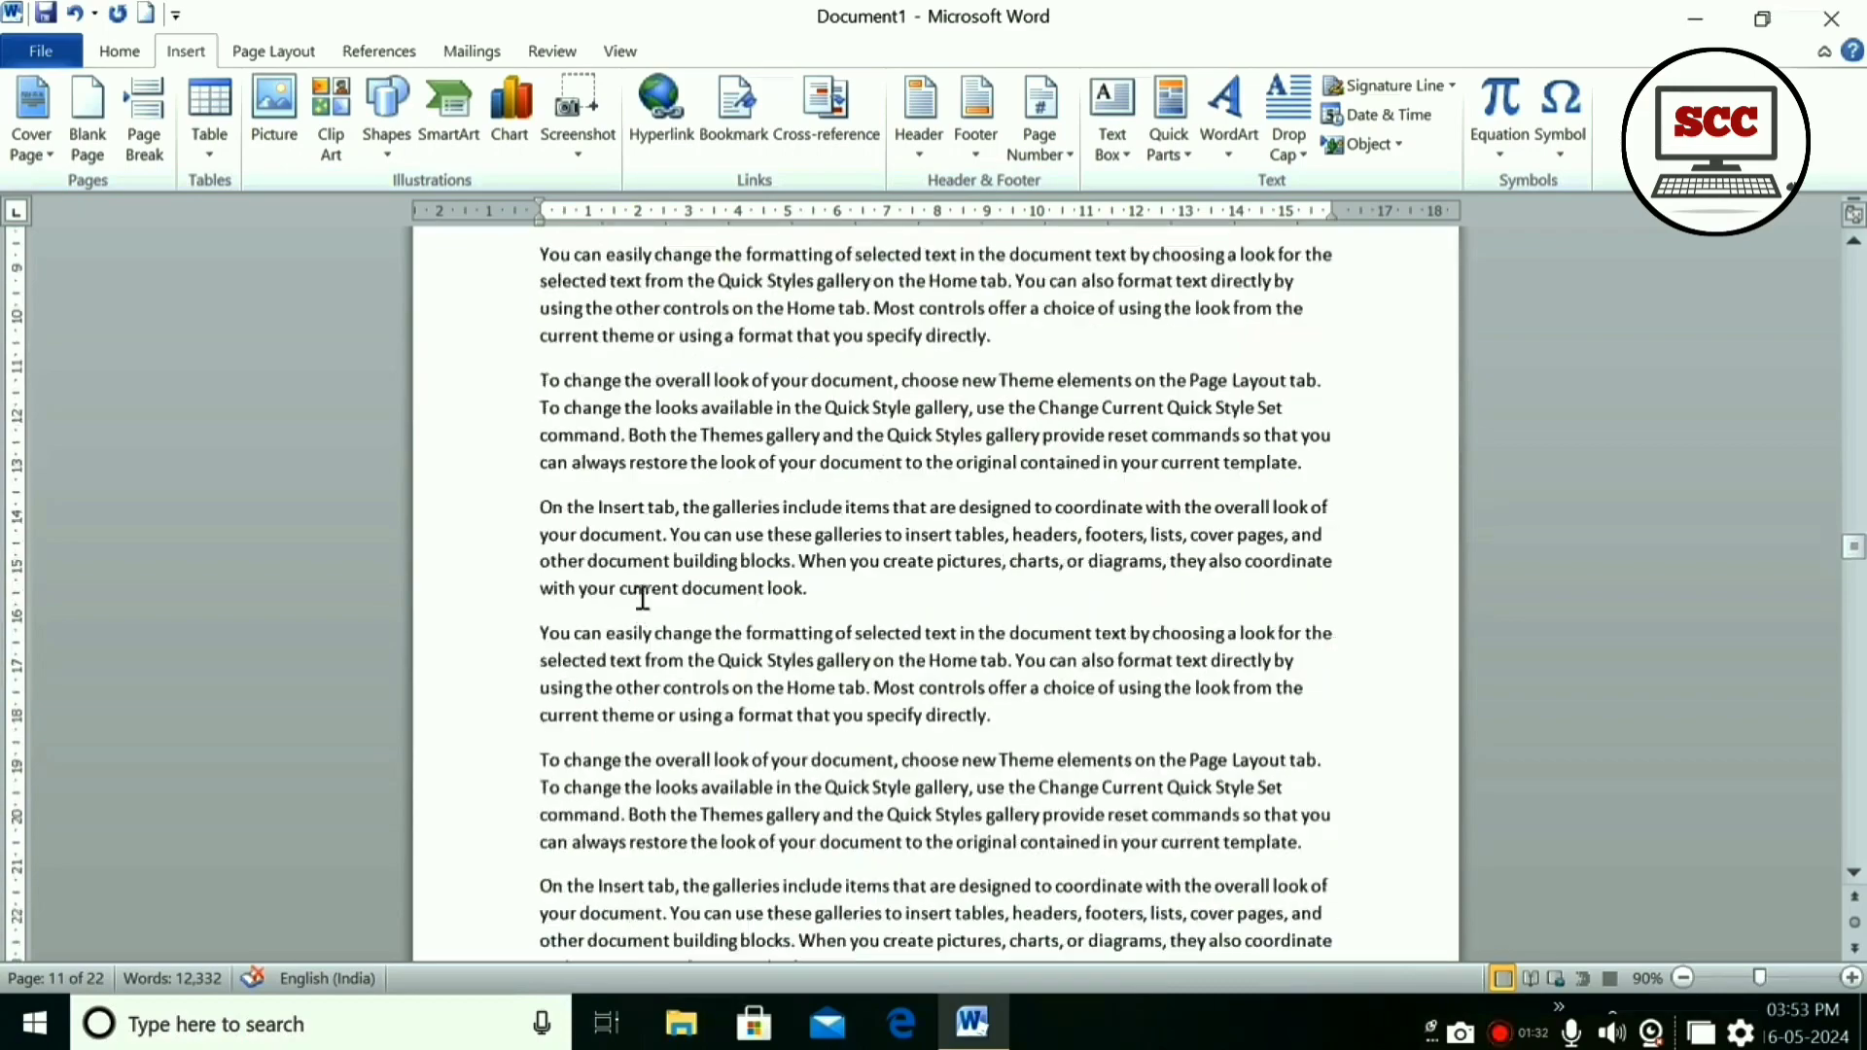
pyautogui.scroll(-10, 651, 574)
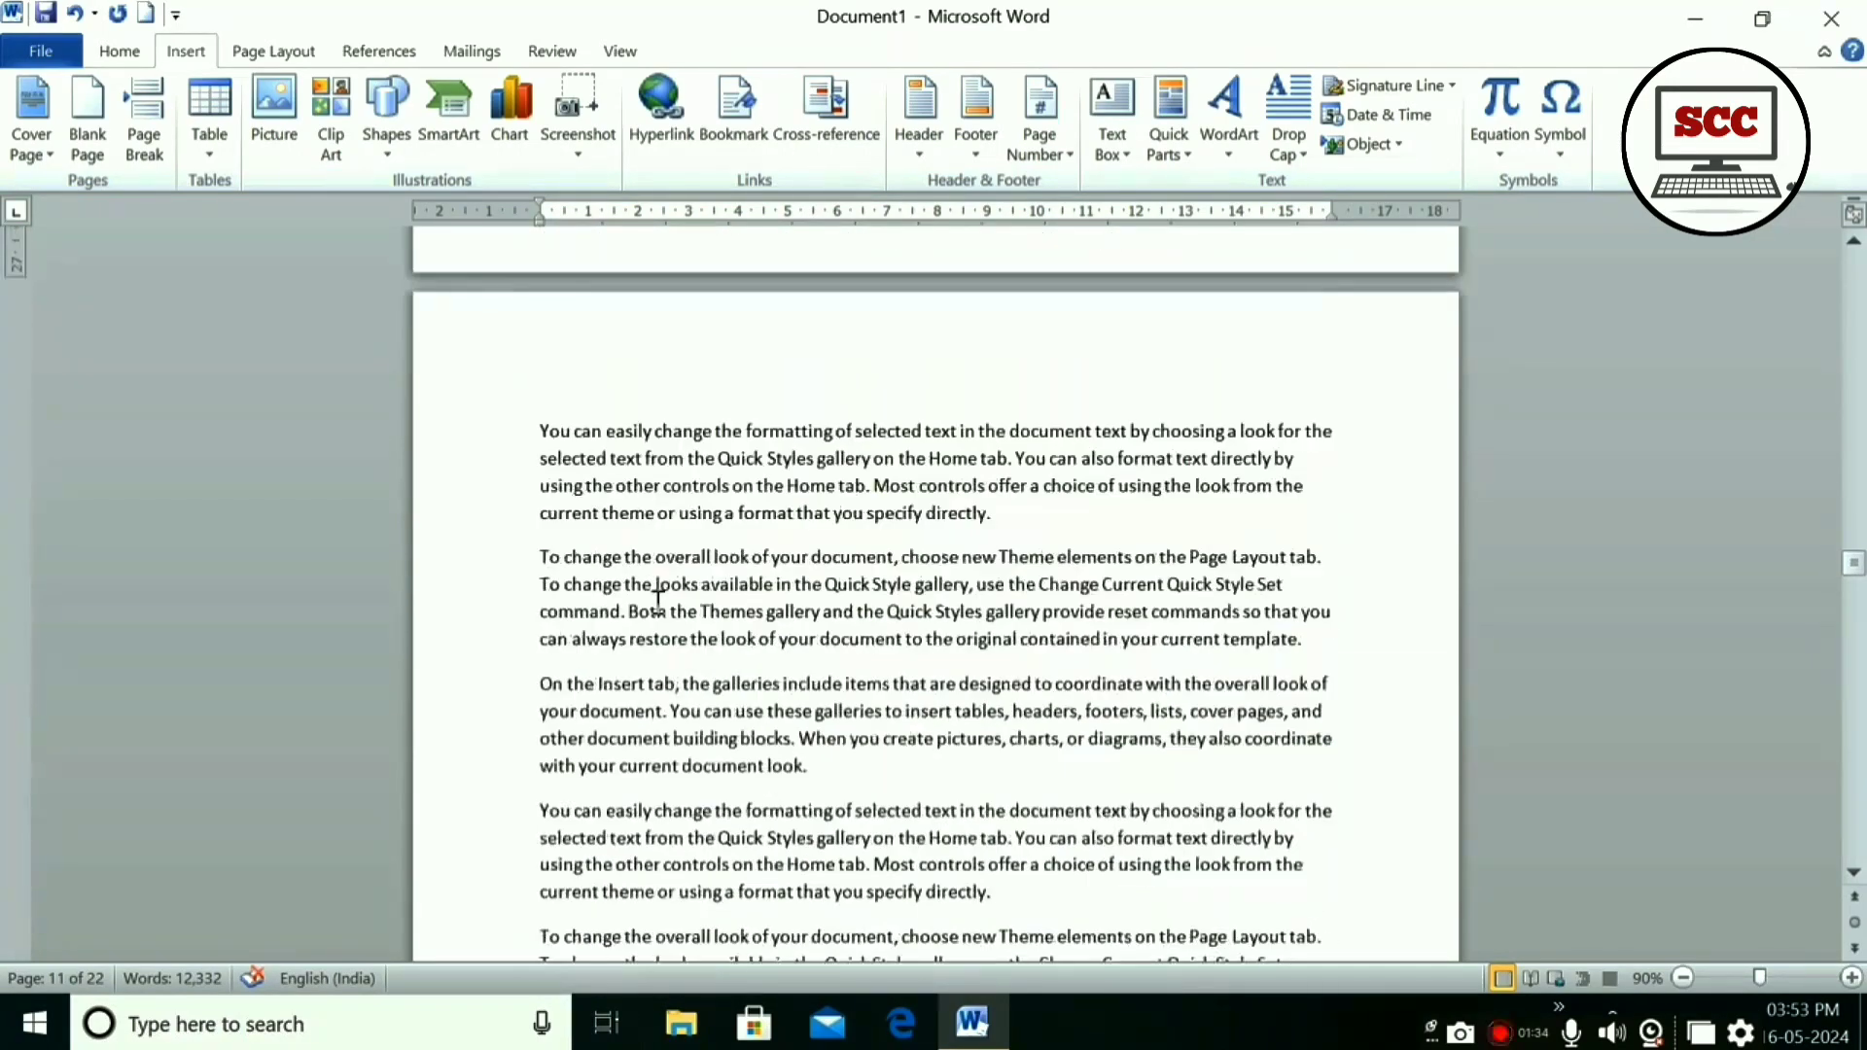
pyautogui.scroll(-8, 652, 612)
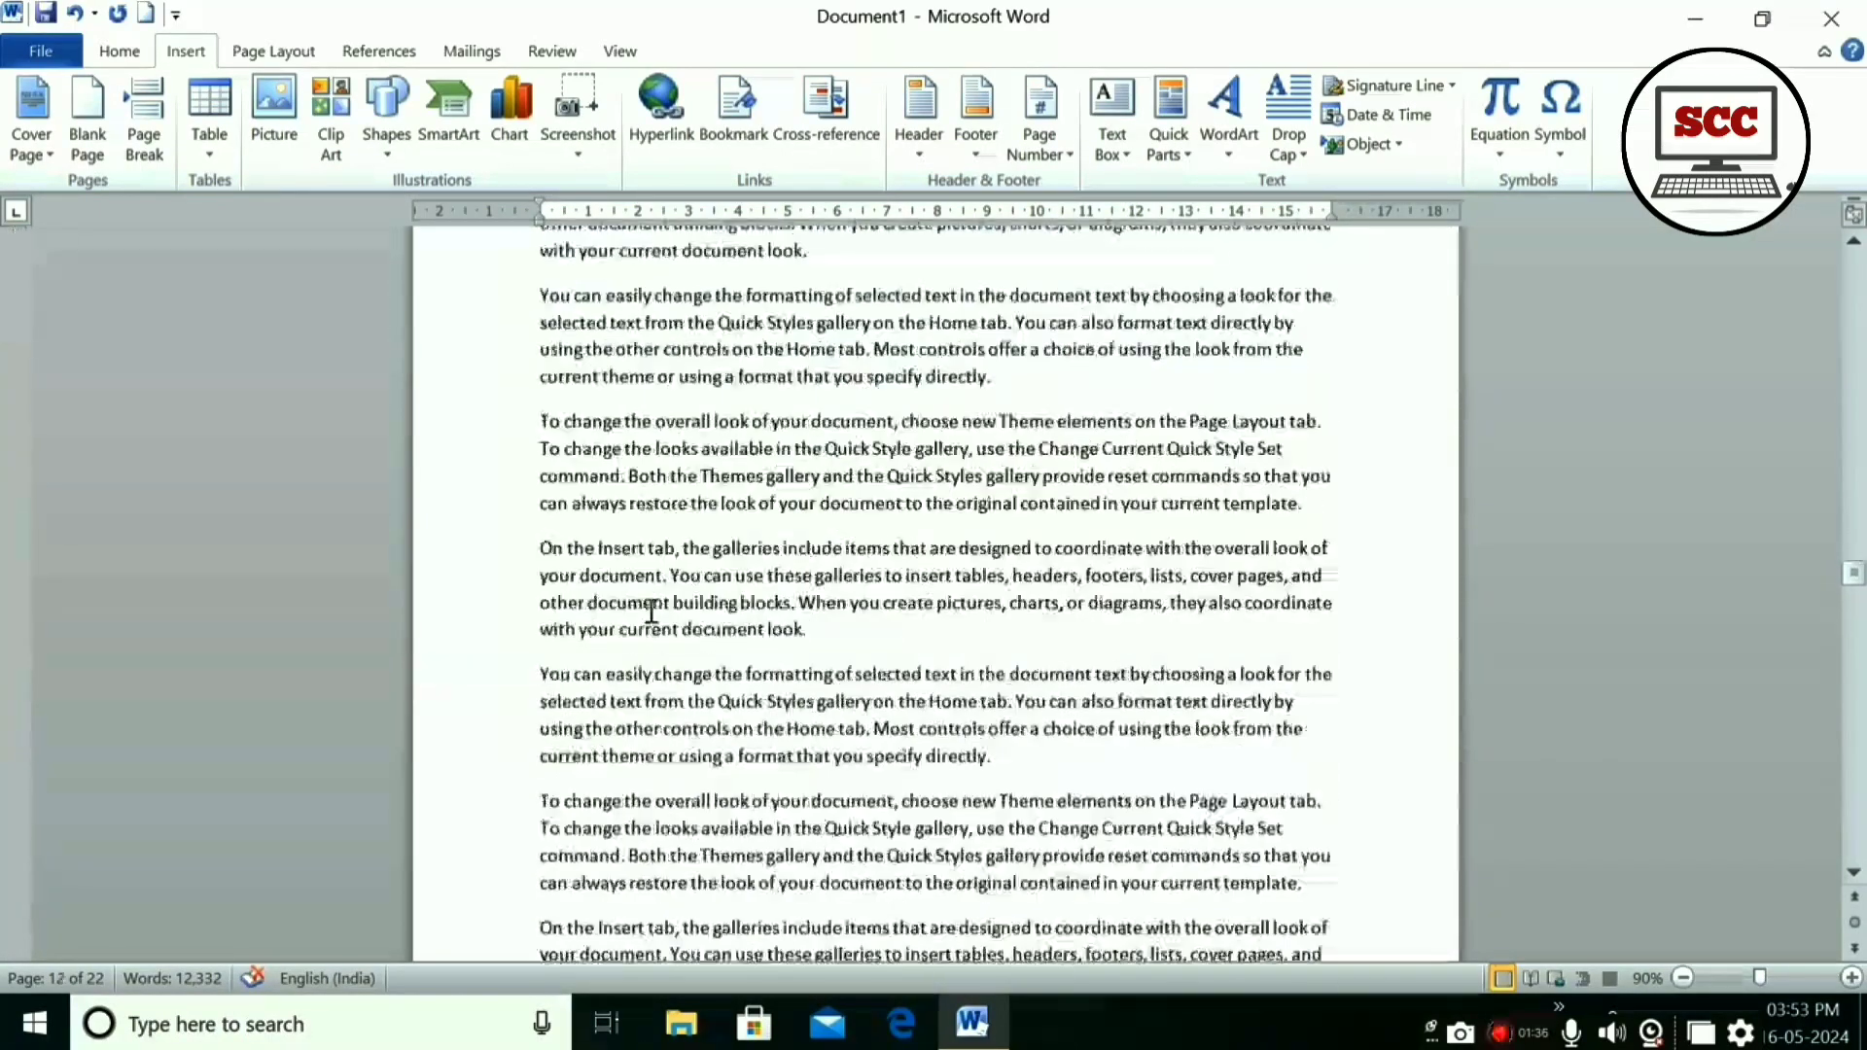
pyautogui.click(733, 120)
pyautogui.click(731, 445)
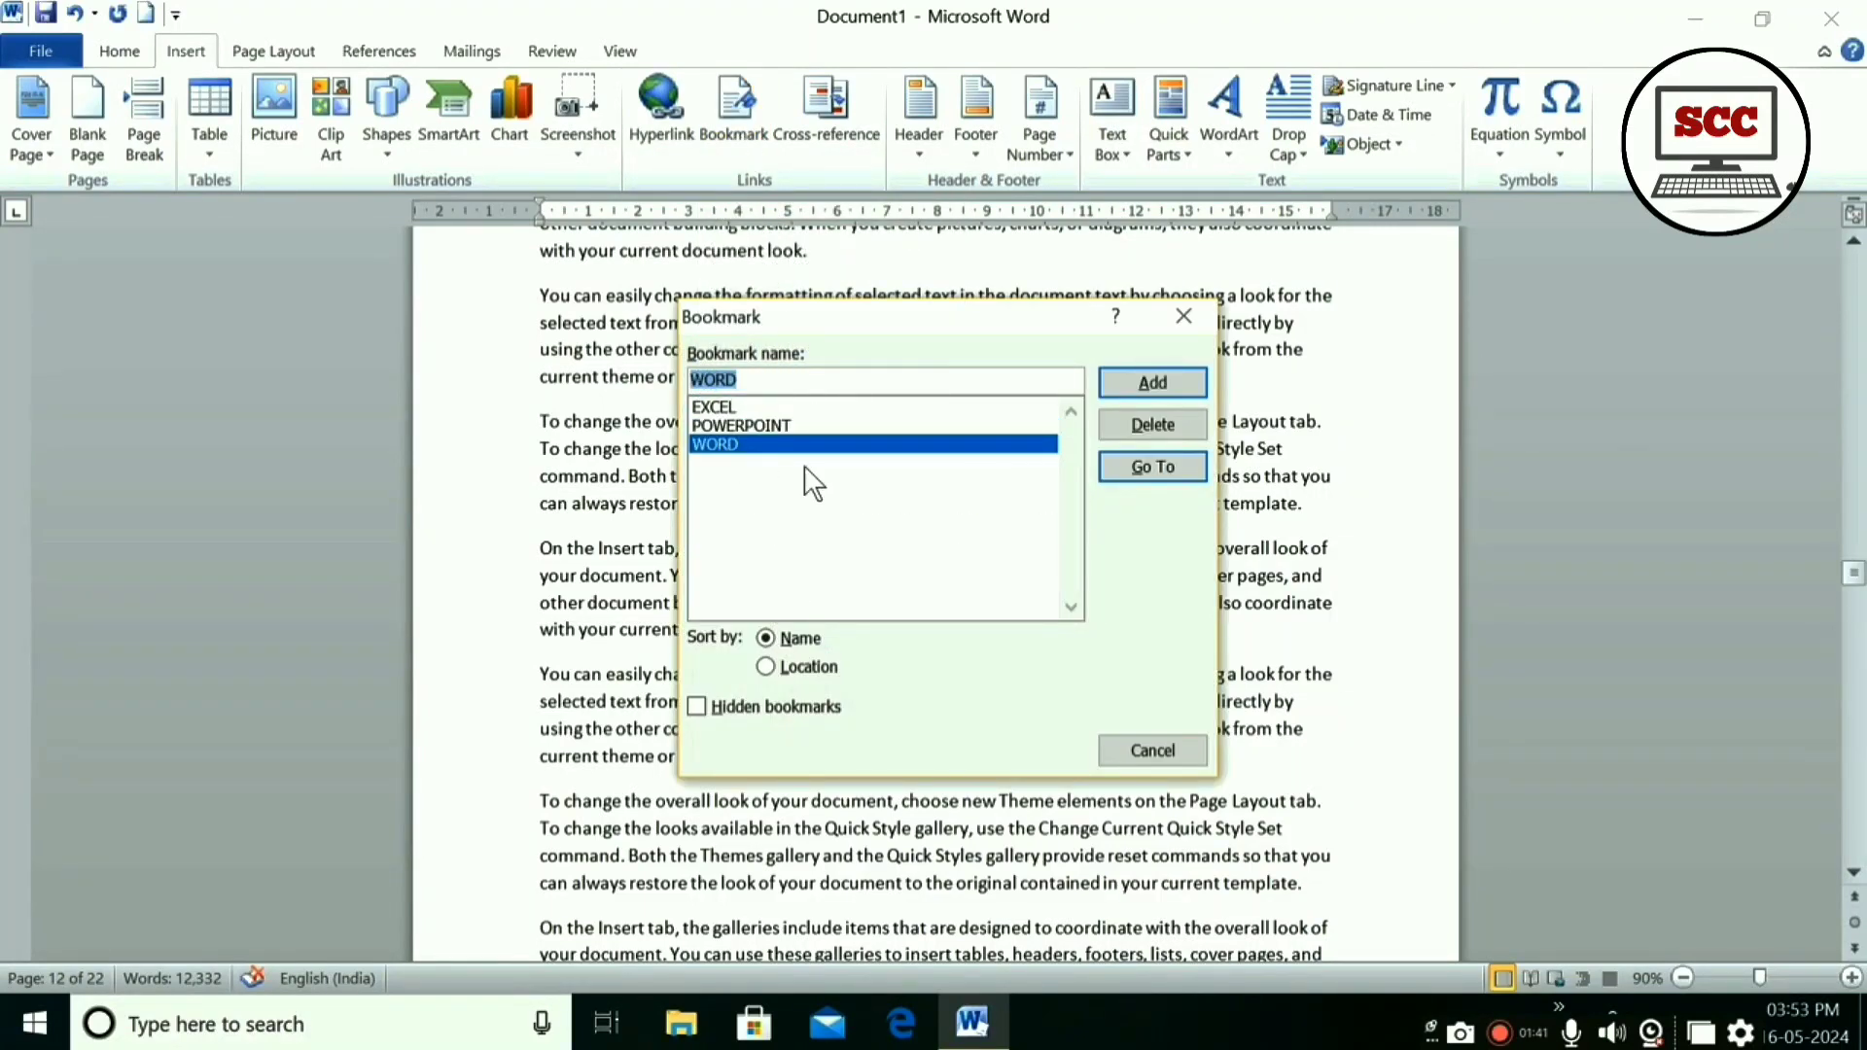
pyautogui.click(1167, 466)
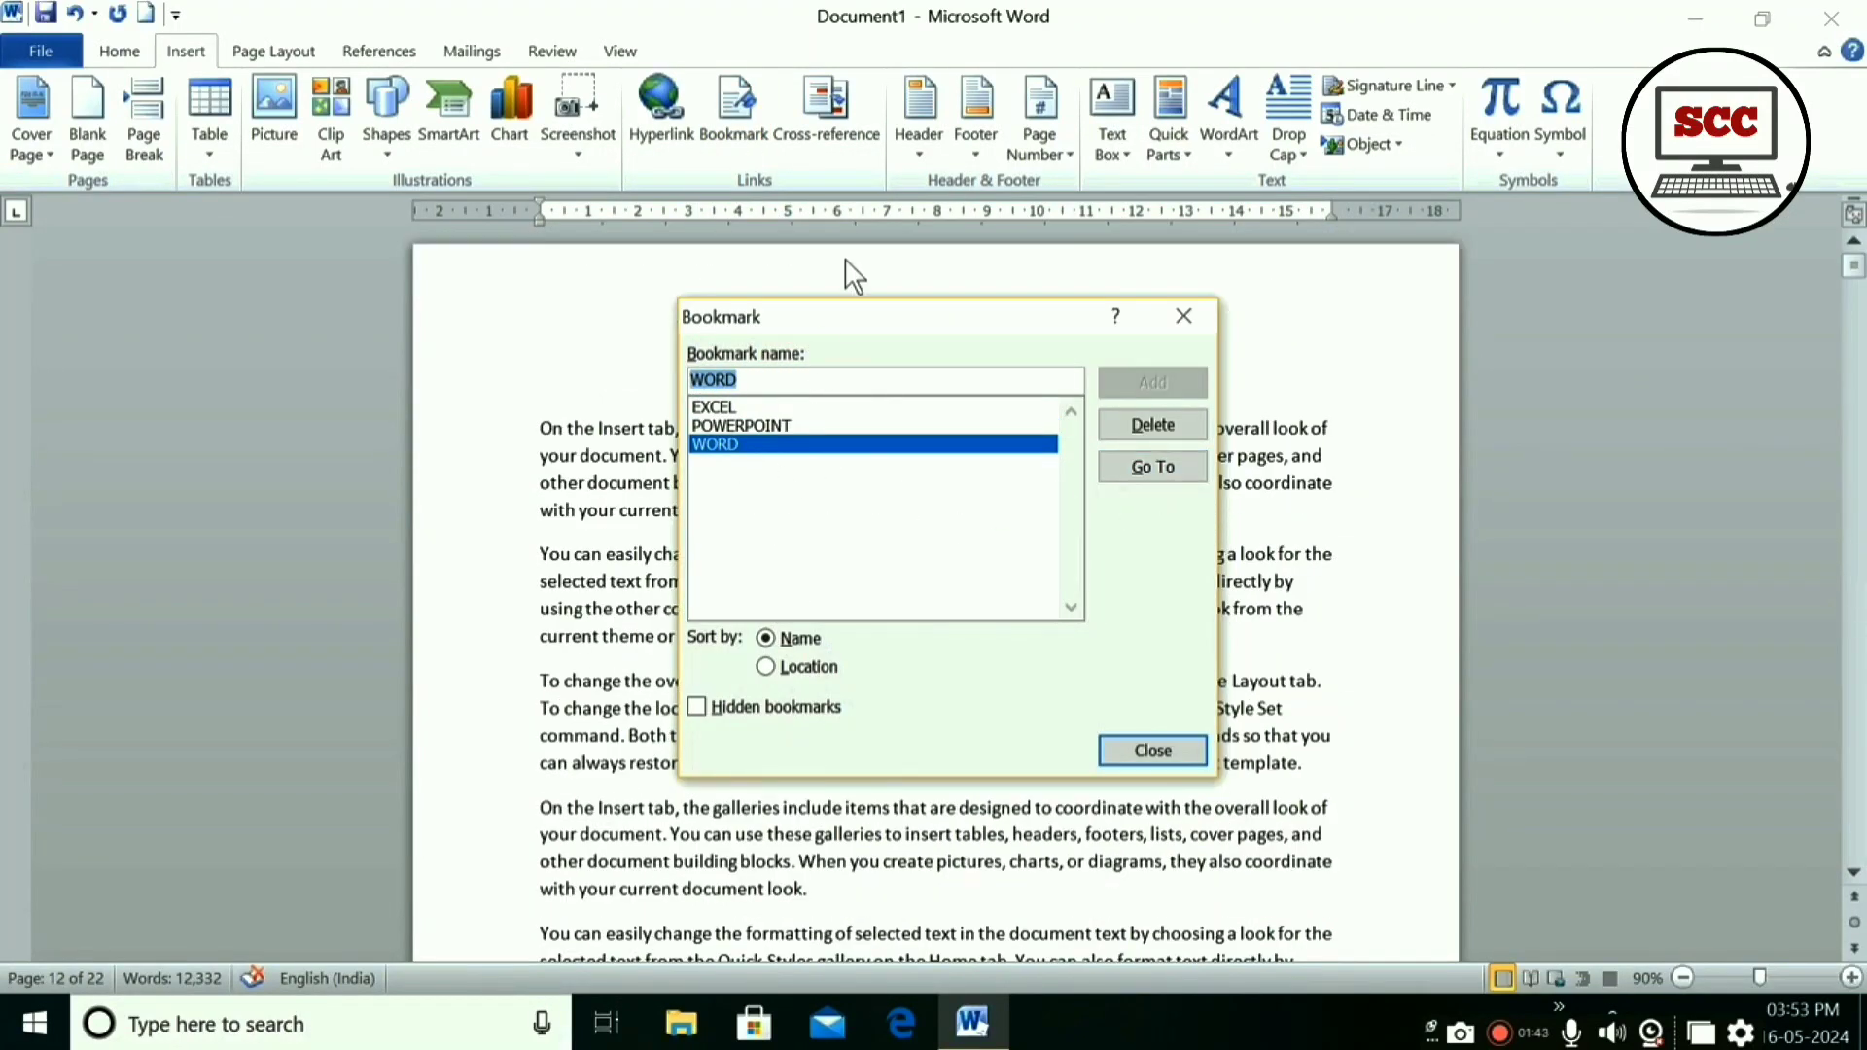
pyautogui.moveTo(842, 307); pyautogui.dragTo(817, 706)
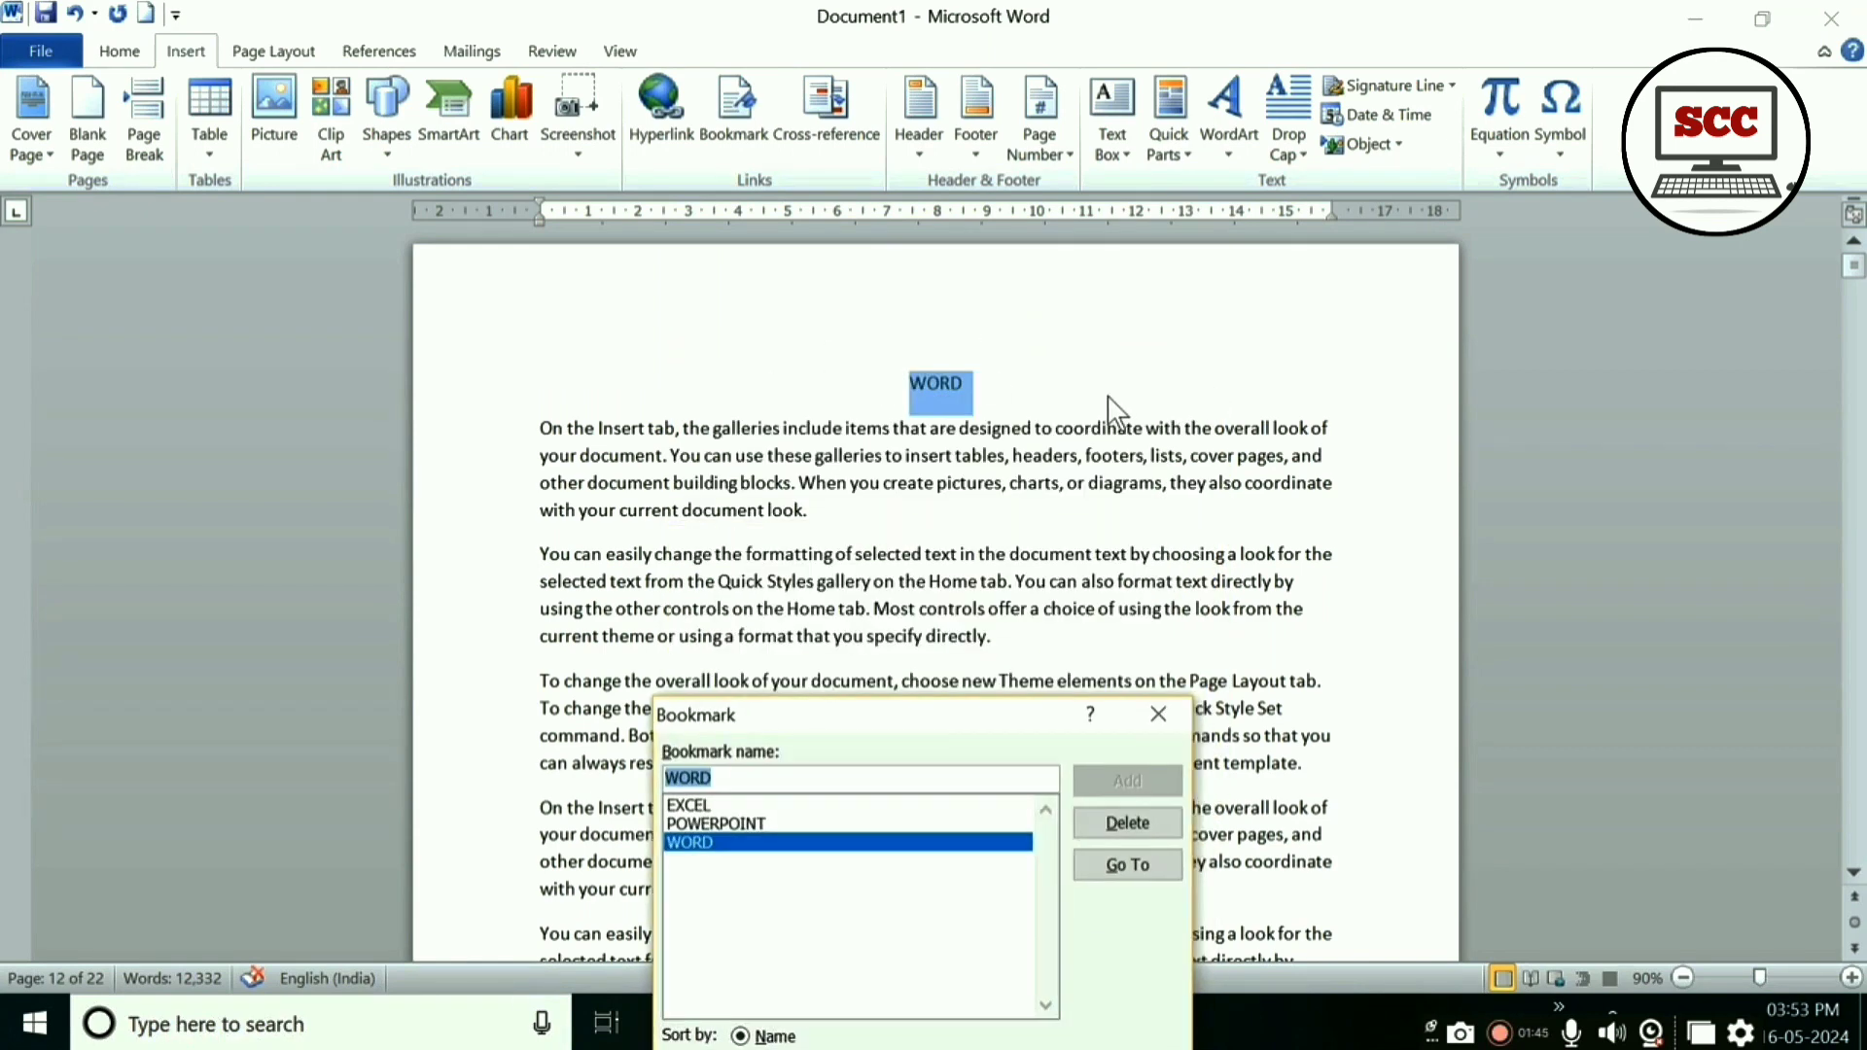
# - Go to the POWERPOINT bookmark and the EXCEL bookmark in turn, and close the Bookmark dialog
pyautogui.click(732, 824)
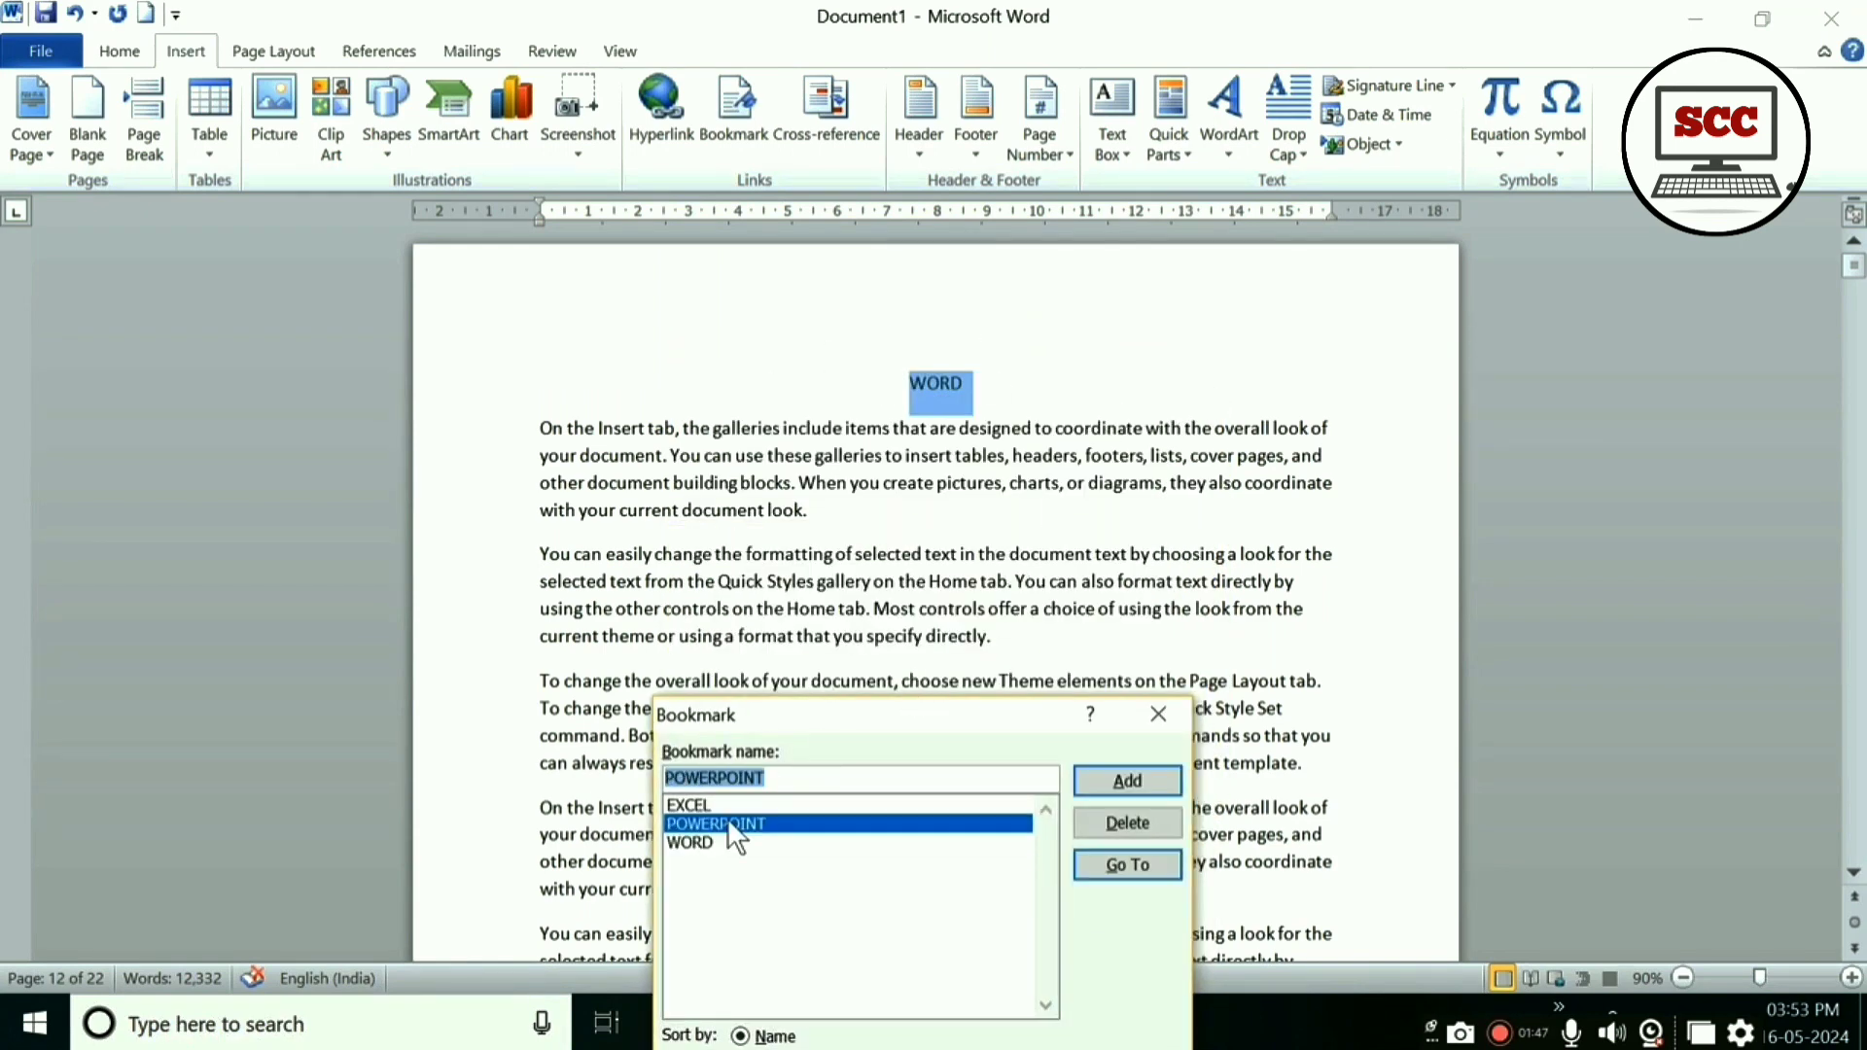
pyautogui.click(1110, 860)
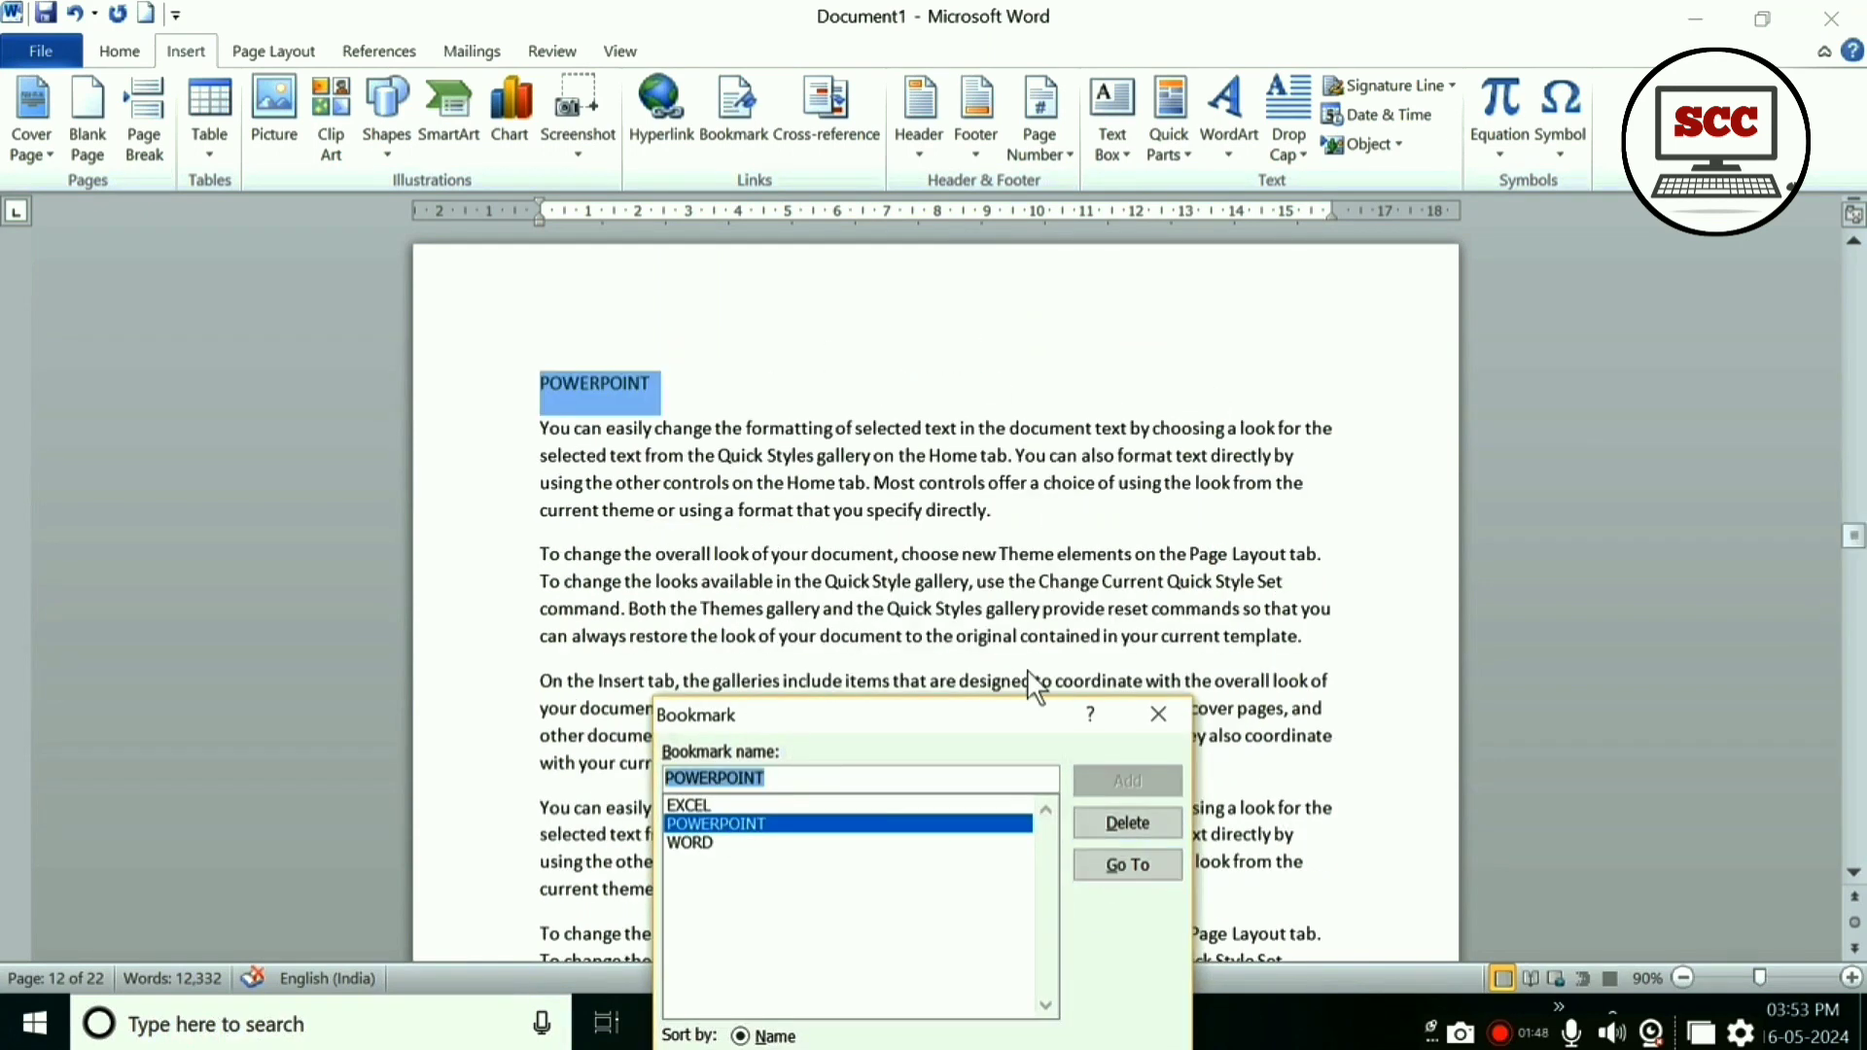
pyautogui.click(712, 806)
pyautogui.click(1134, 865)
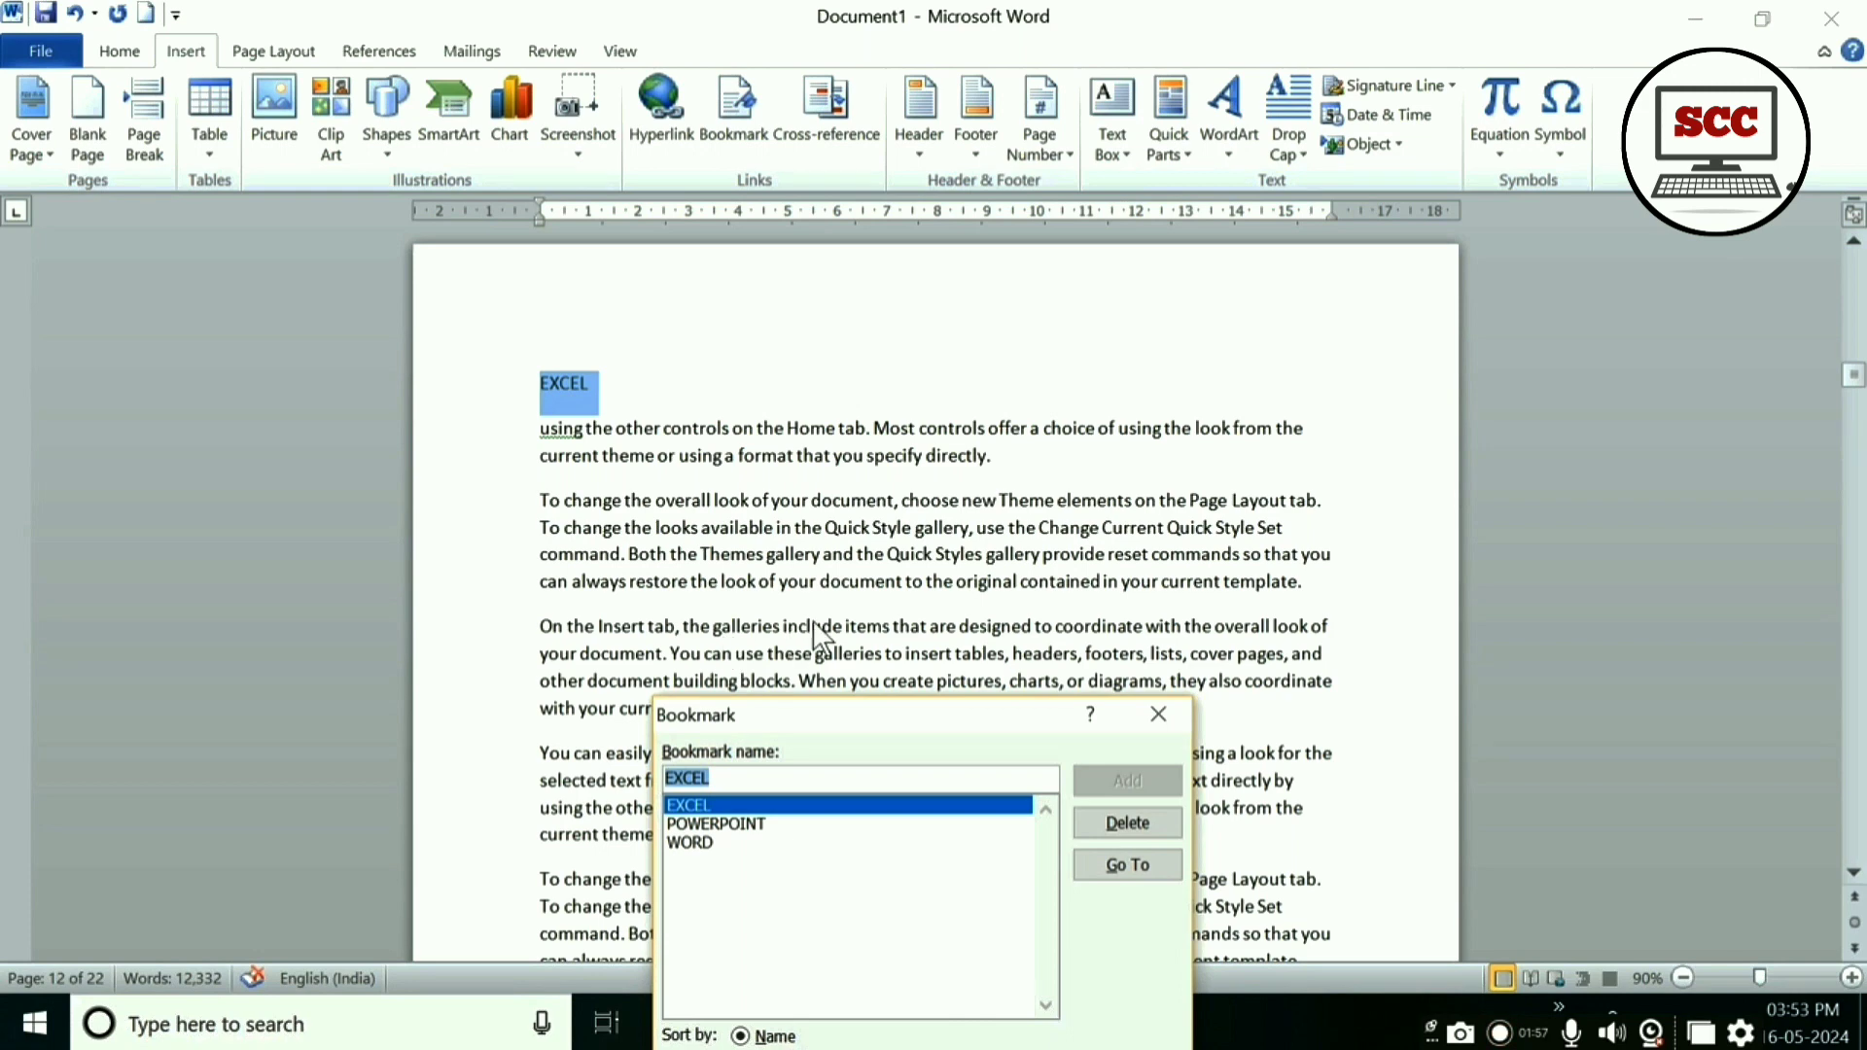
pyautogui.click(1157, 714)
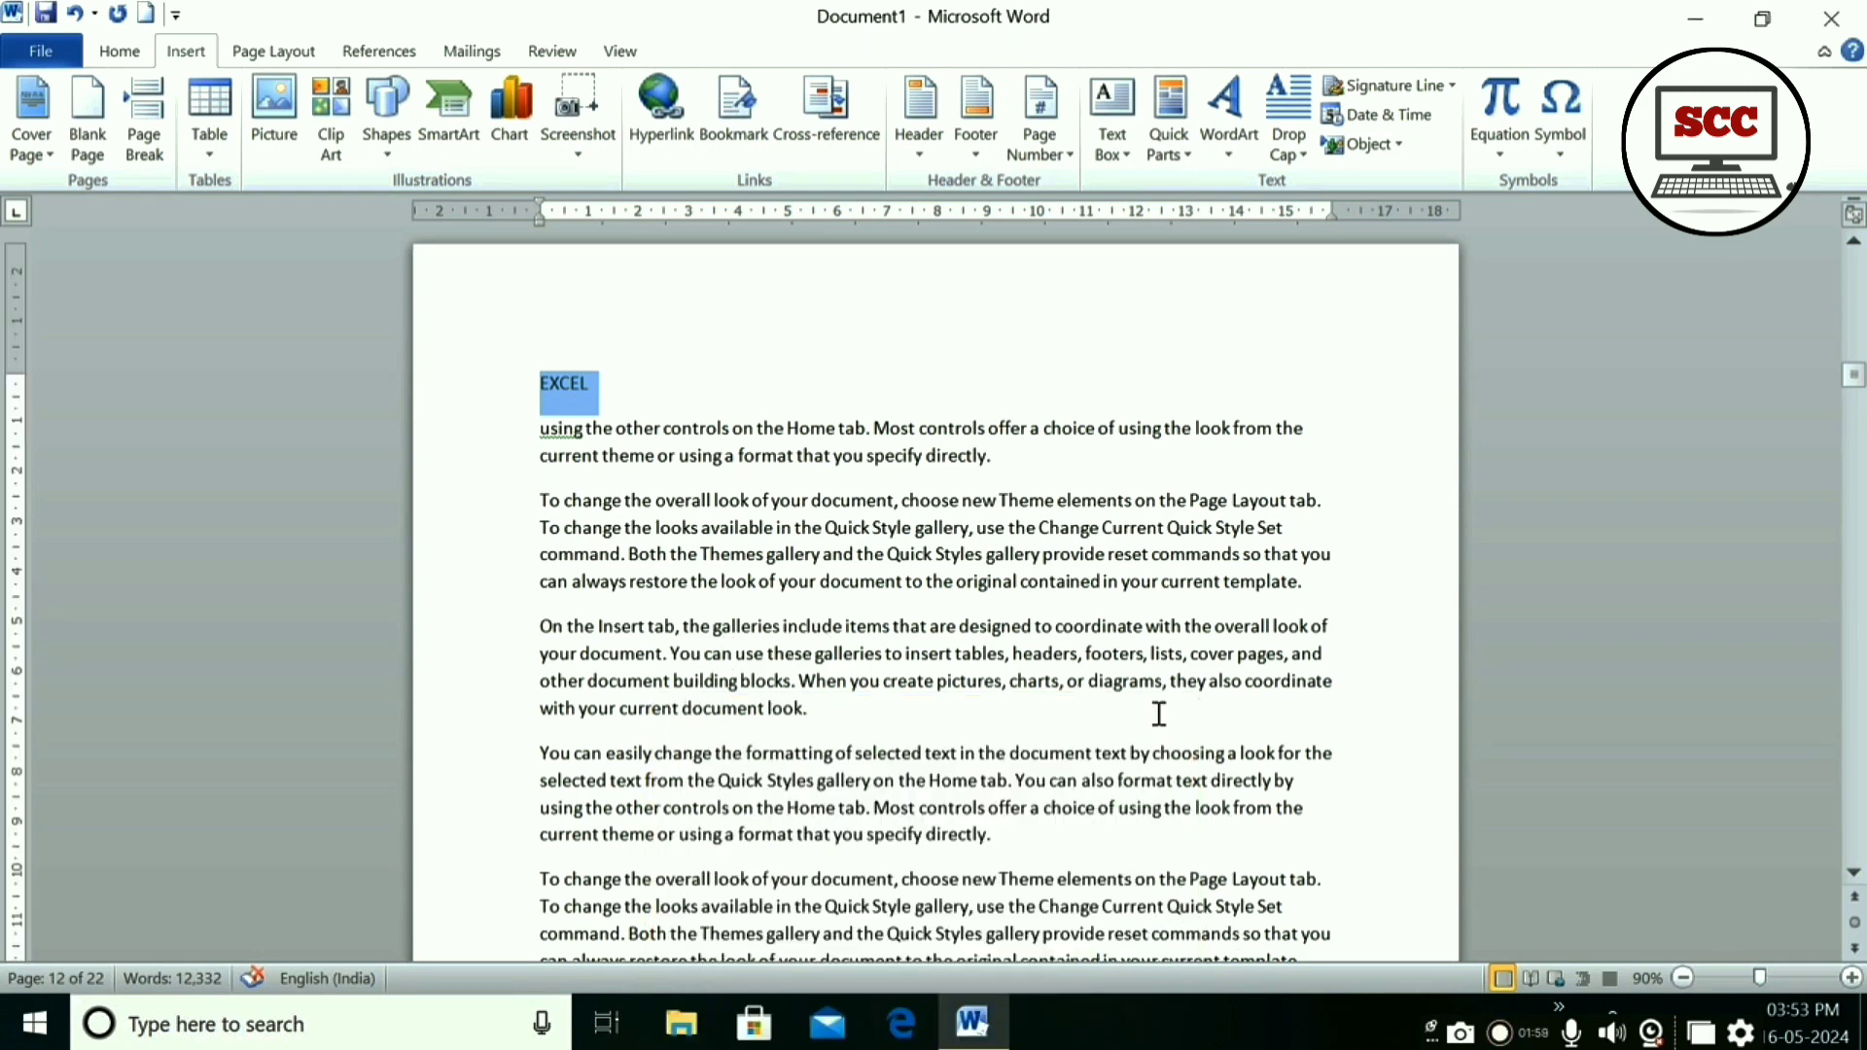
pyautogui.click(526, 555)
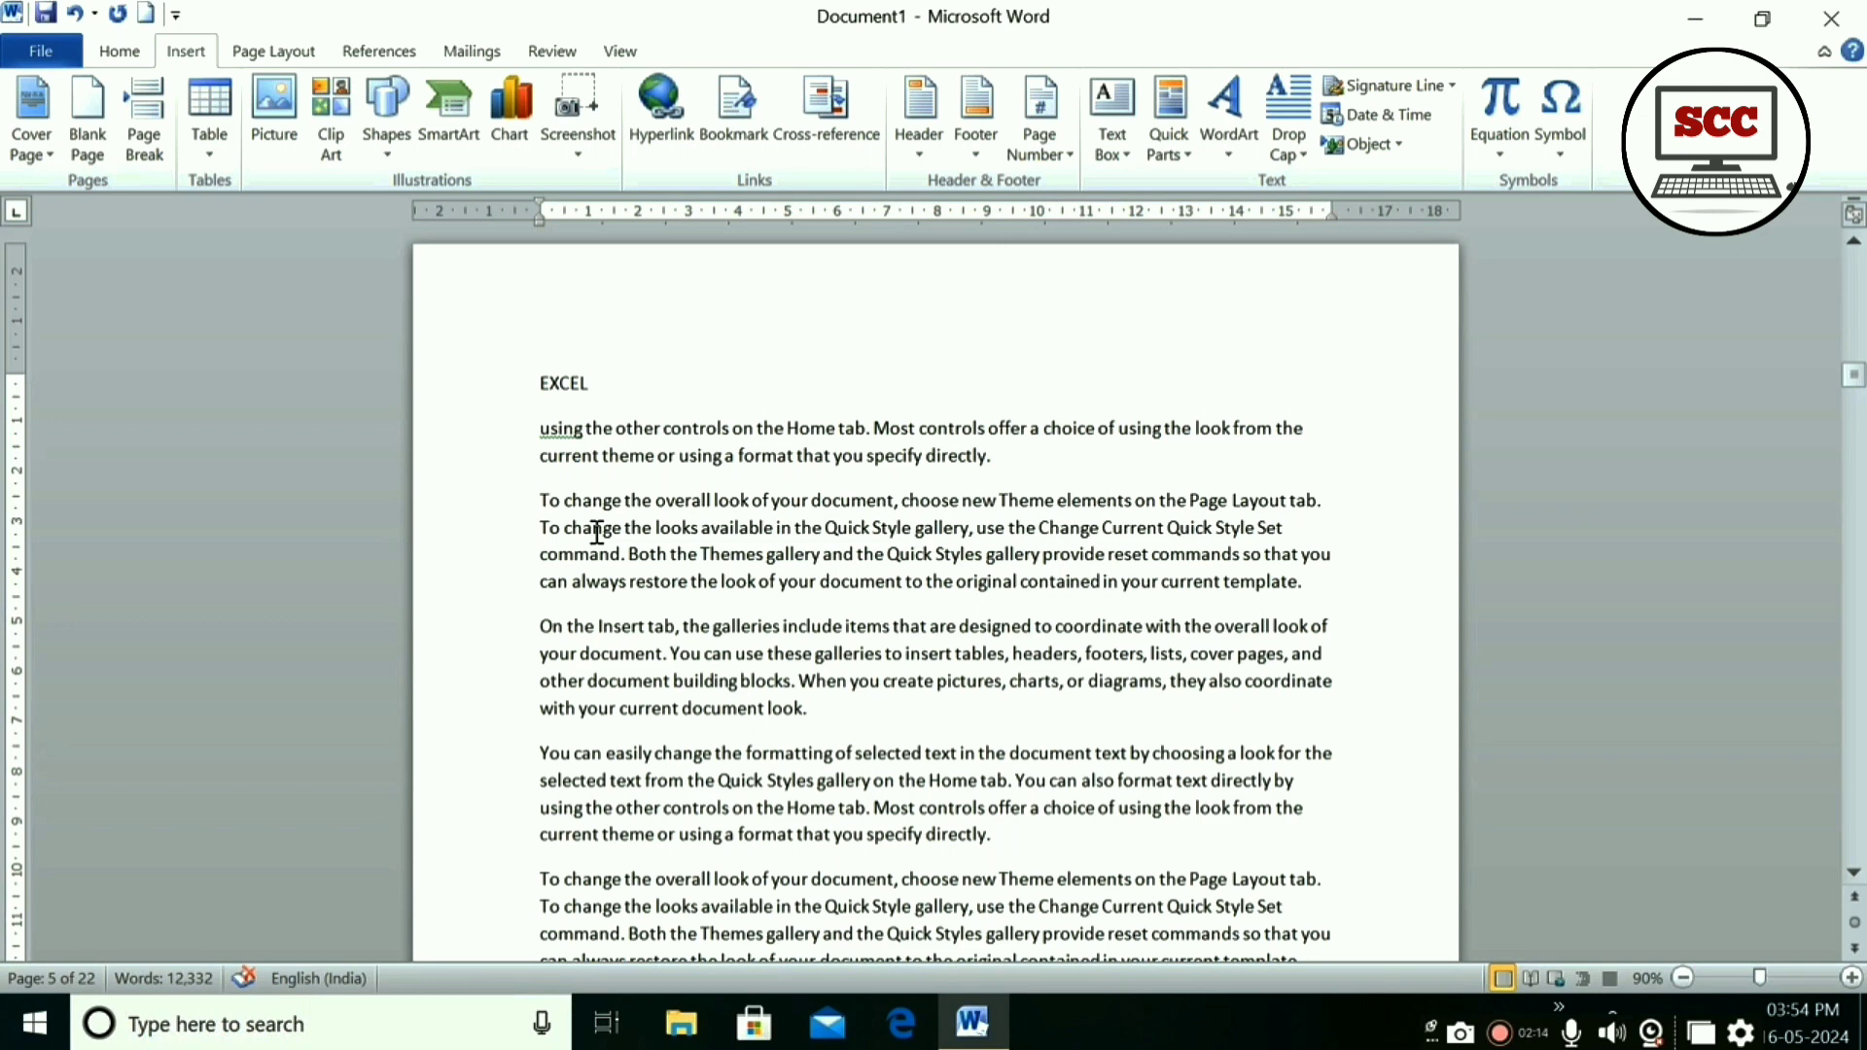
# - Add a new blank page with a page break at the very end of the document
pyautogui.scroll(-1, 659, 512)
pyautogui.hotkey('ctrl', 'End')
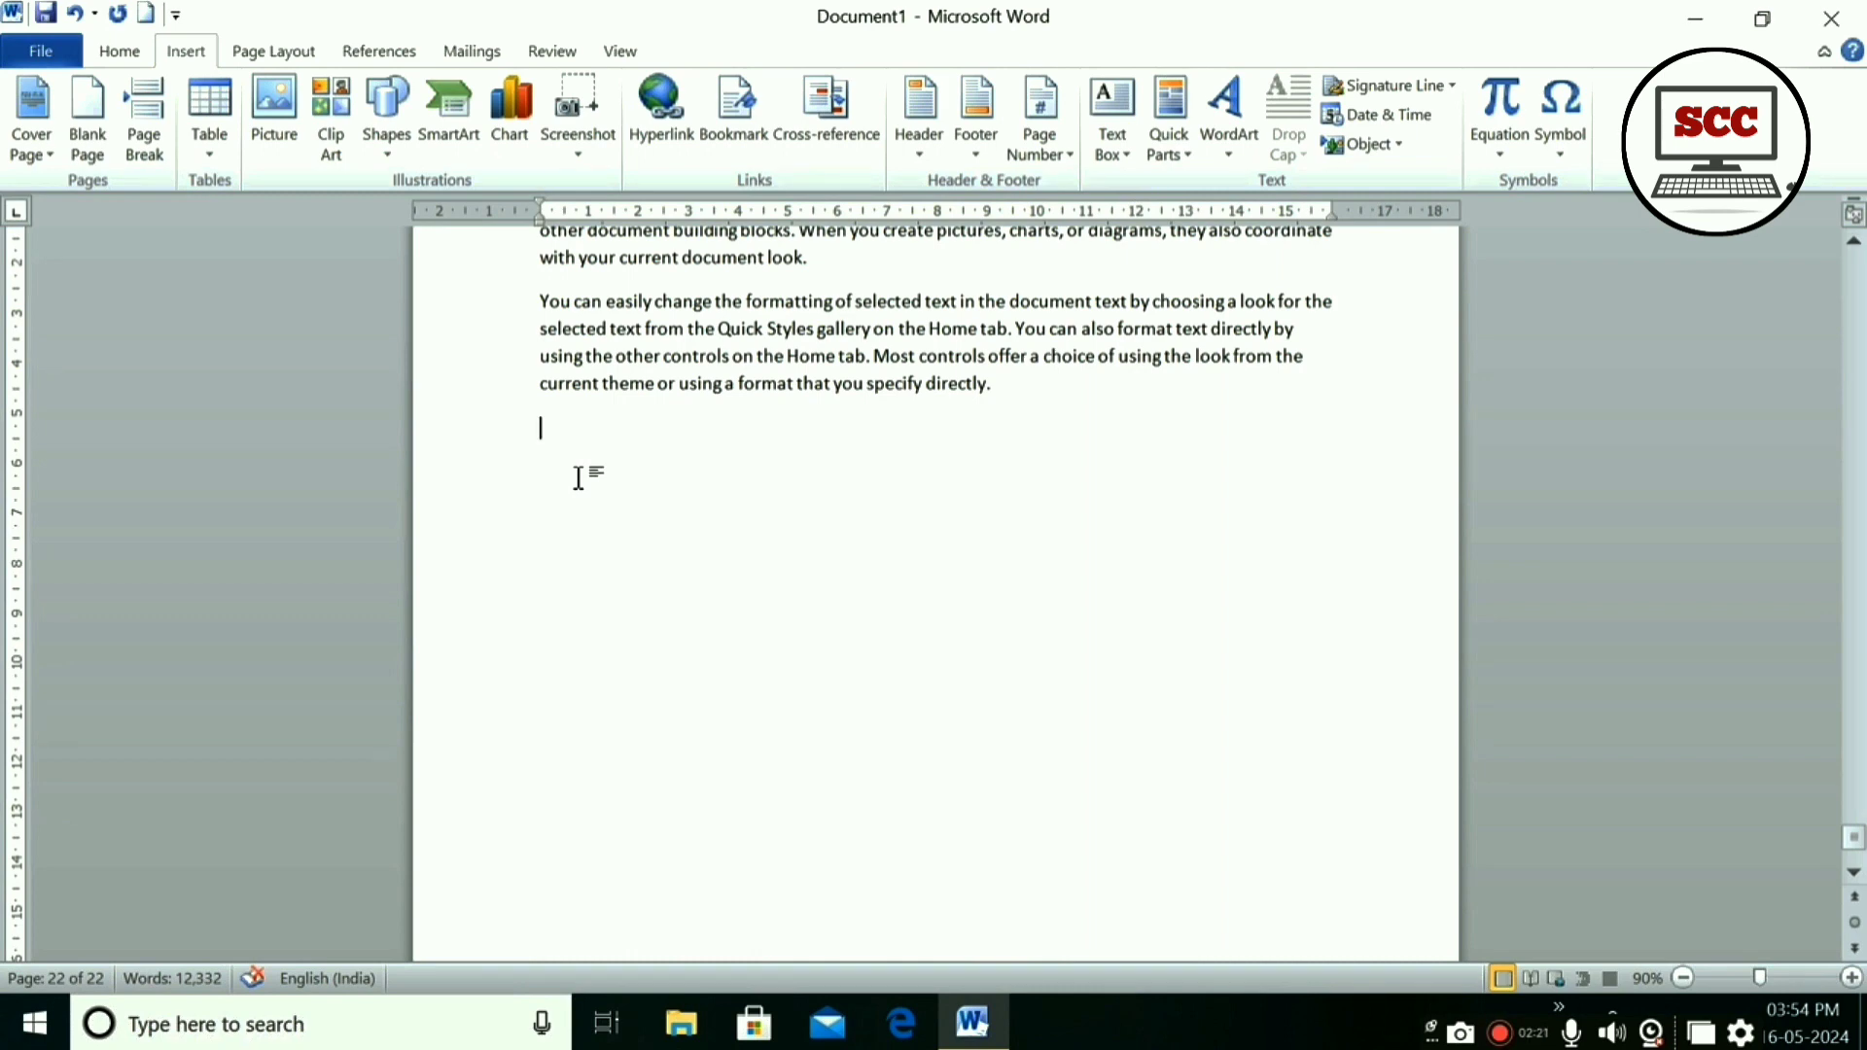
pyautogui.hotkey('ctrl', 'Return')
pyautogui.scroll(-5, 664, 588)
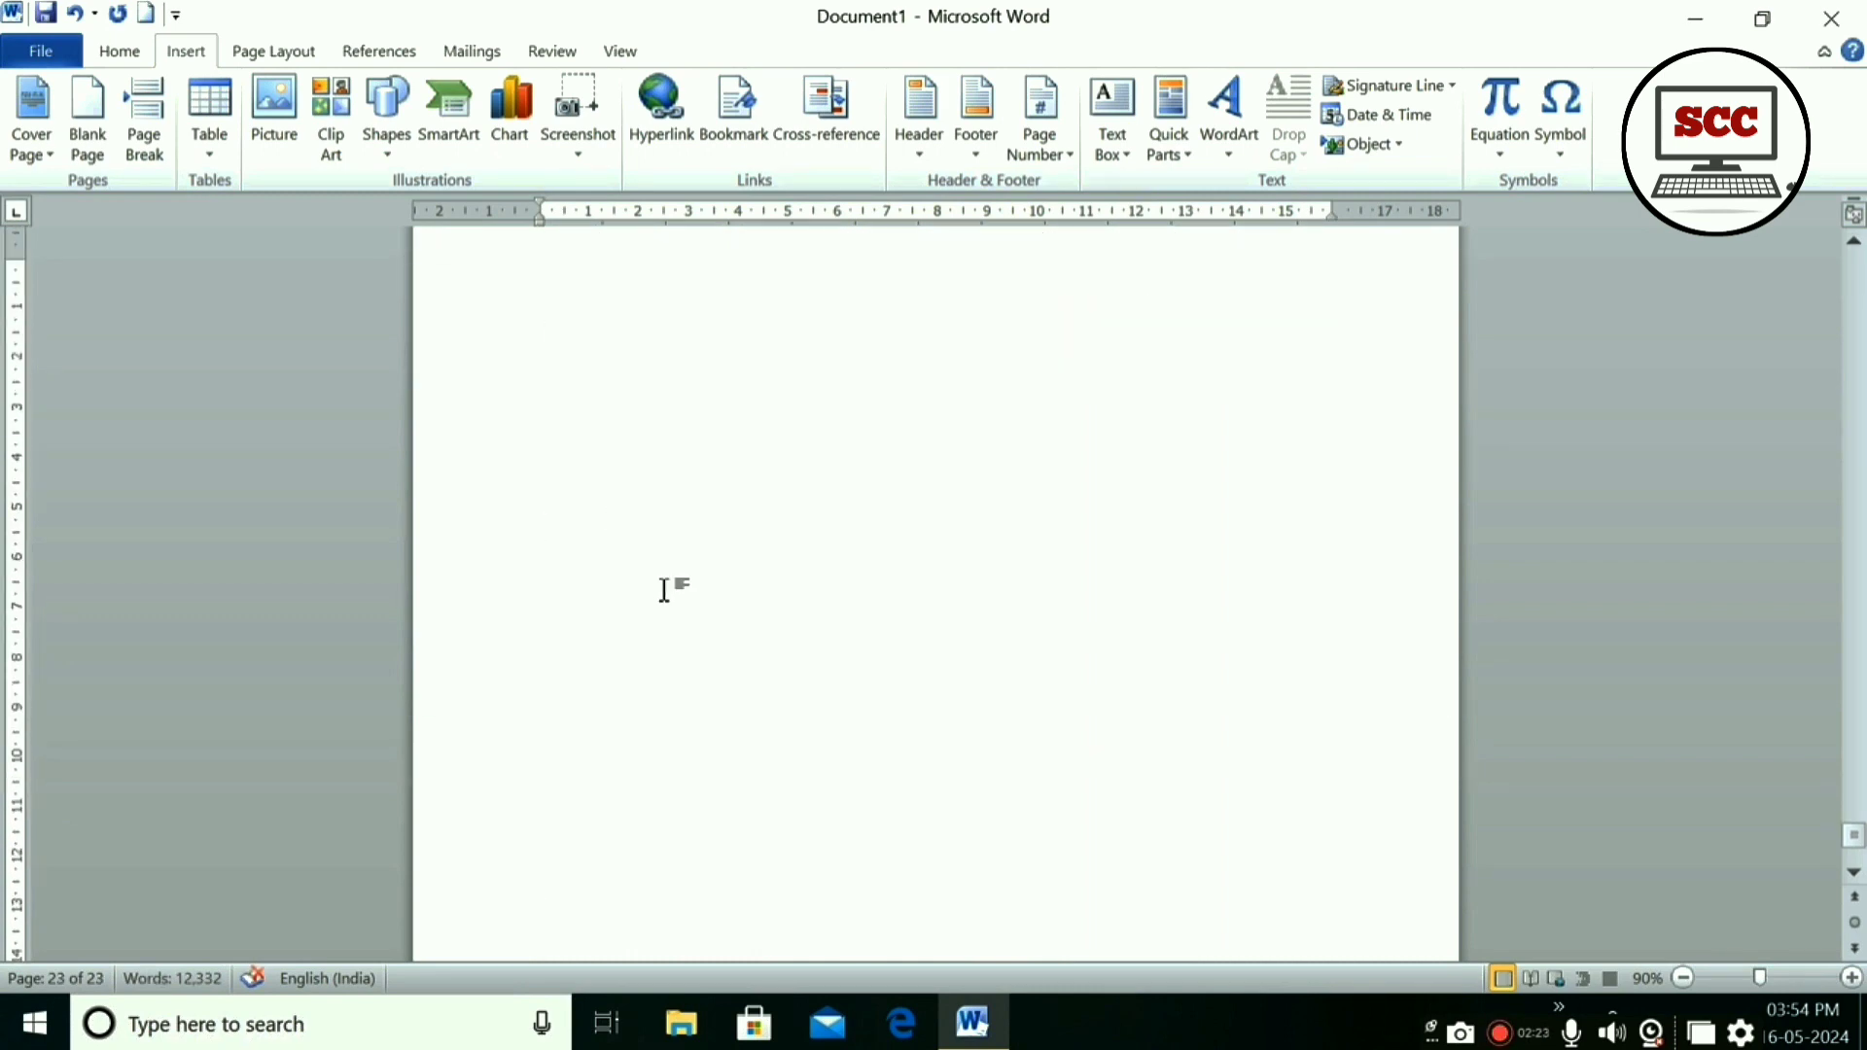
pyautogui.scroll(15, 664, 590)
pyautogui.scroll(-6, 665, 587)
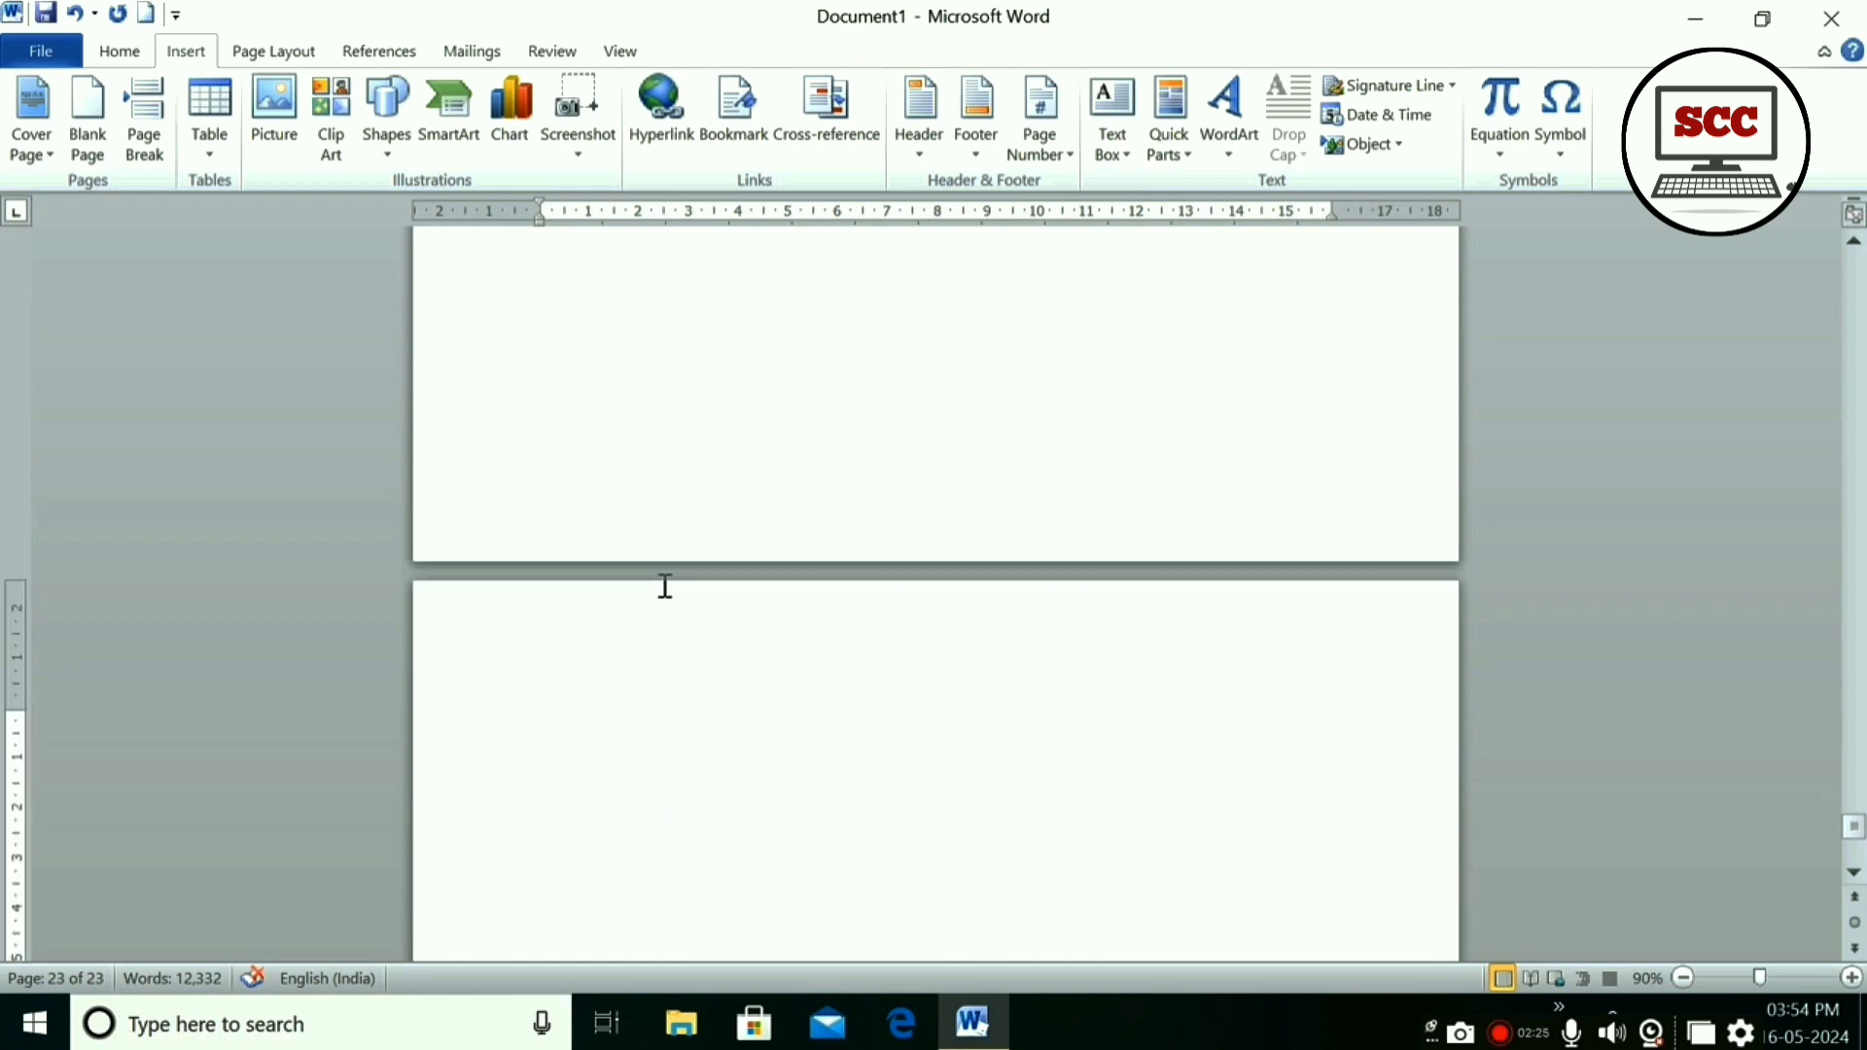
pyautogui.scroll(-5, 666, 586)
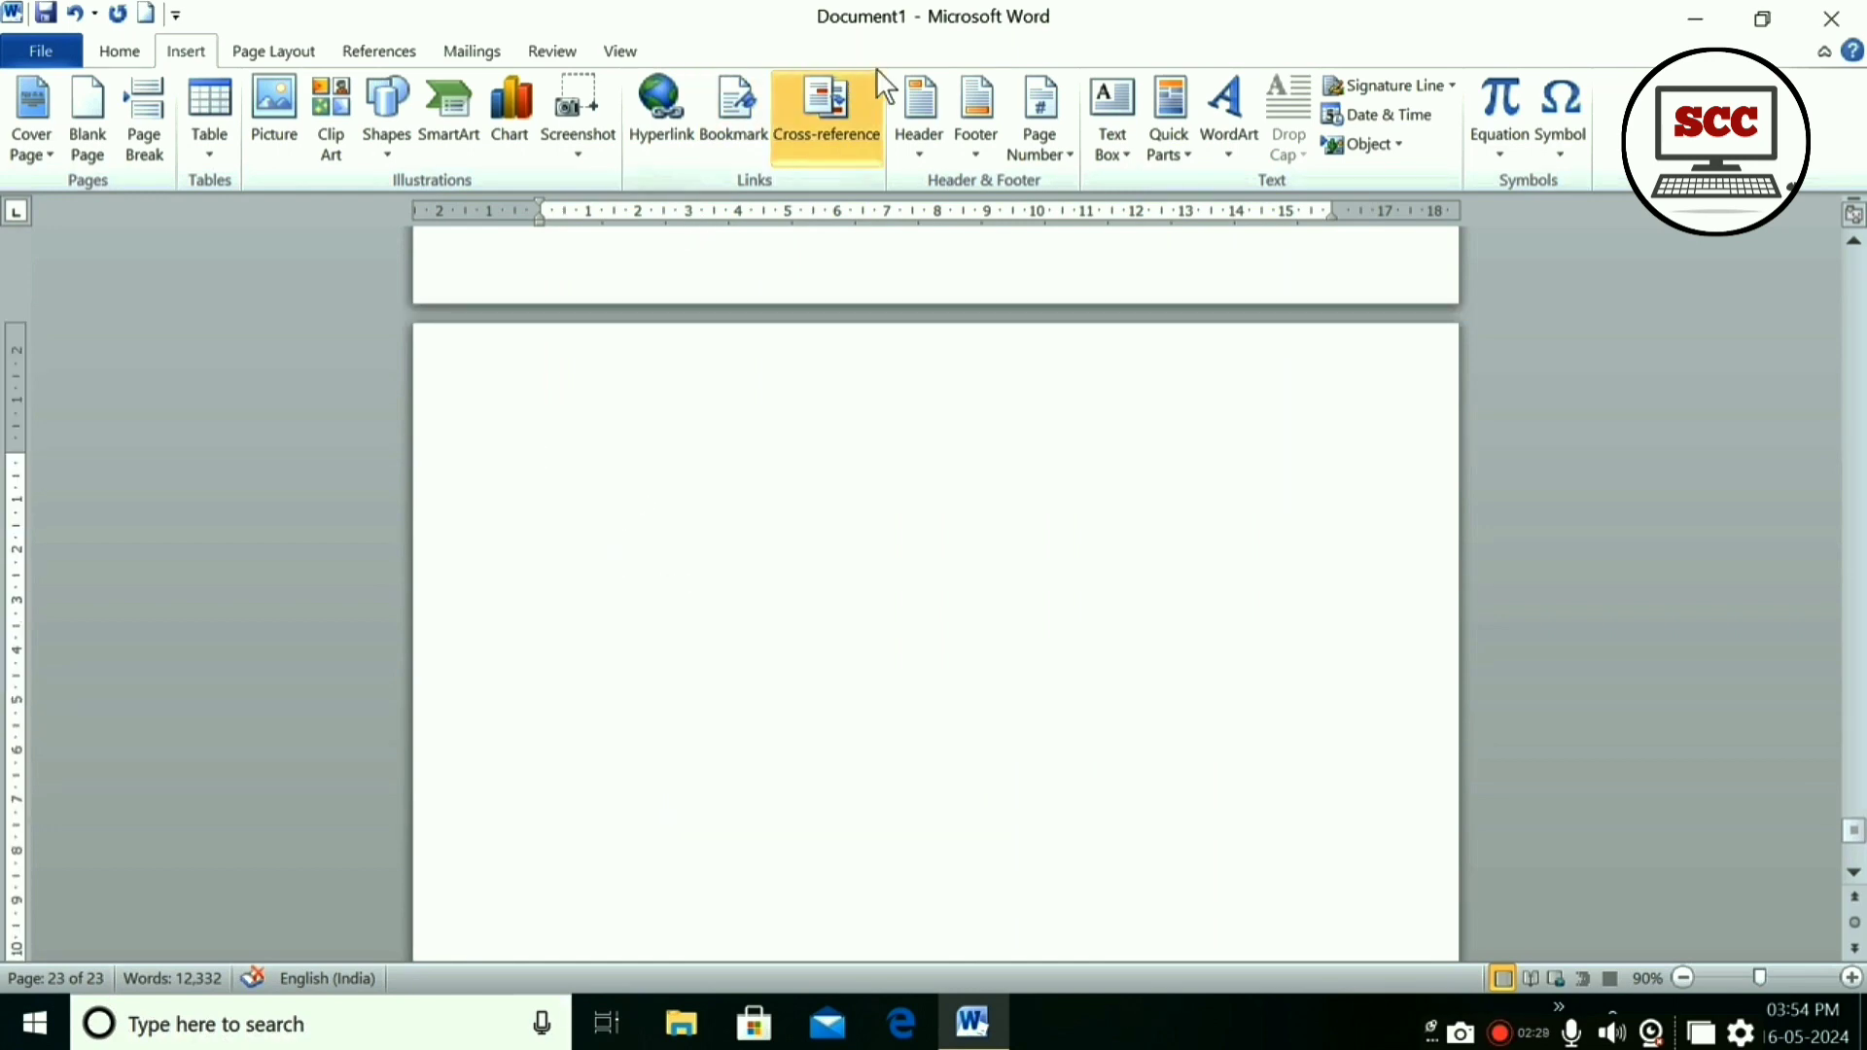
# - Insert hyperlinked cross-references to the bookmark text of EXCEL and POWERPOINT on the blank last page
pyautogui.click(836, 109)
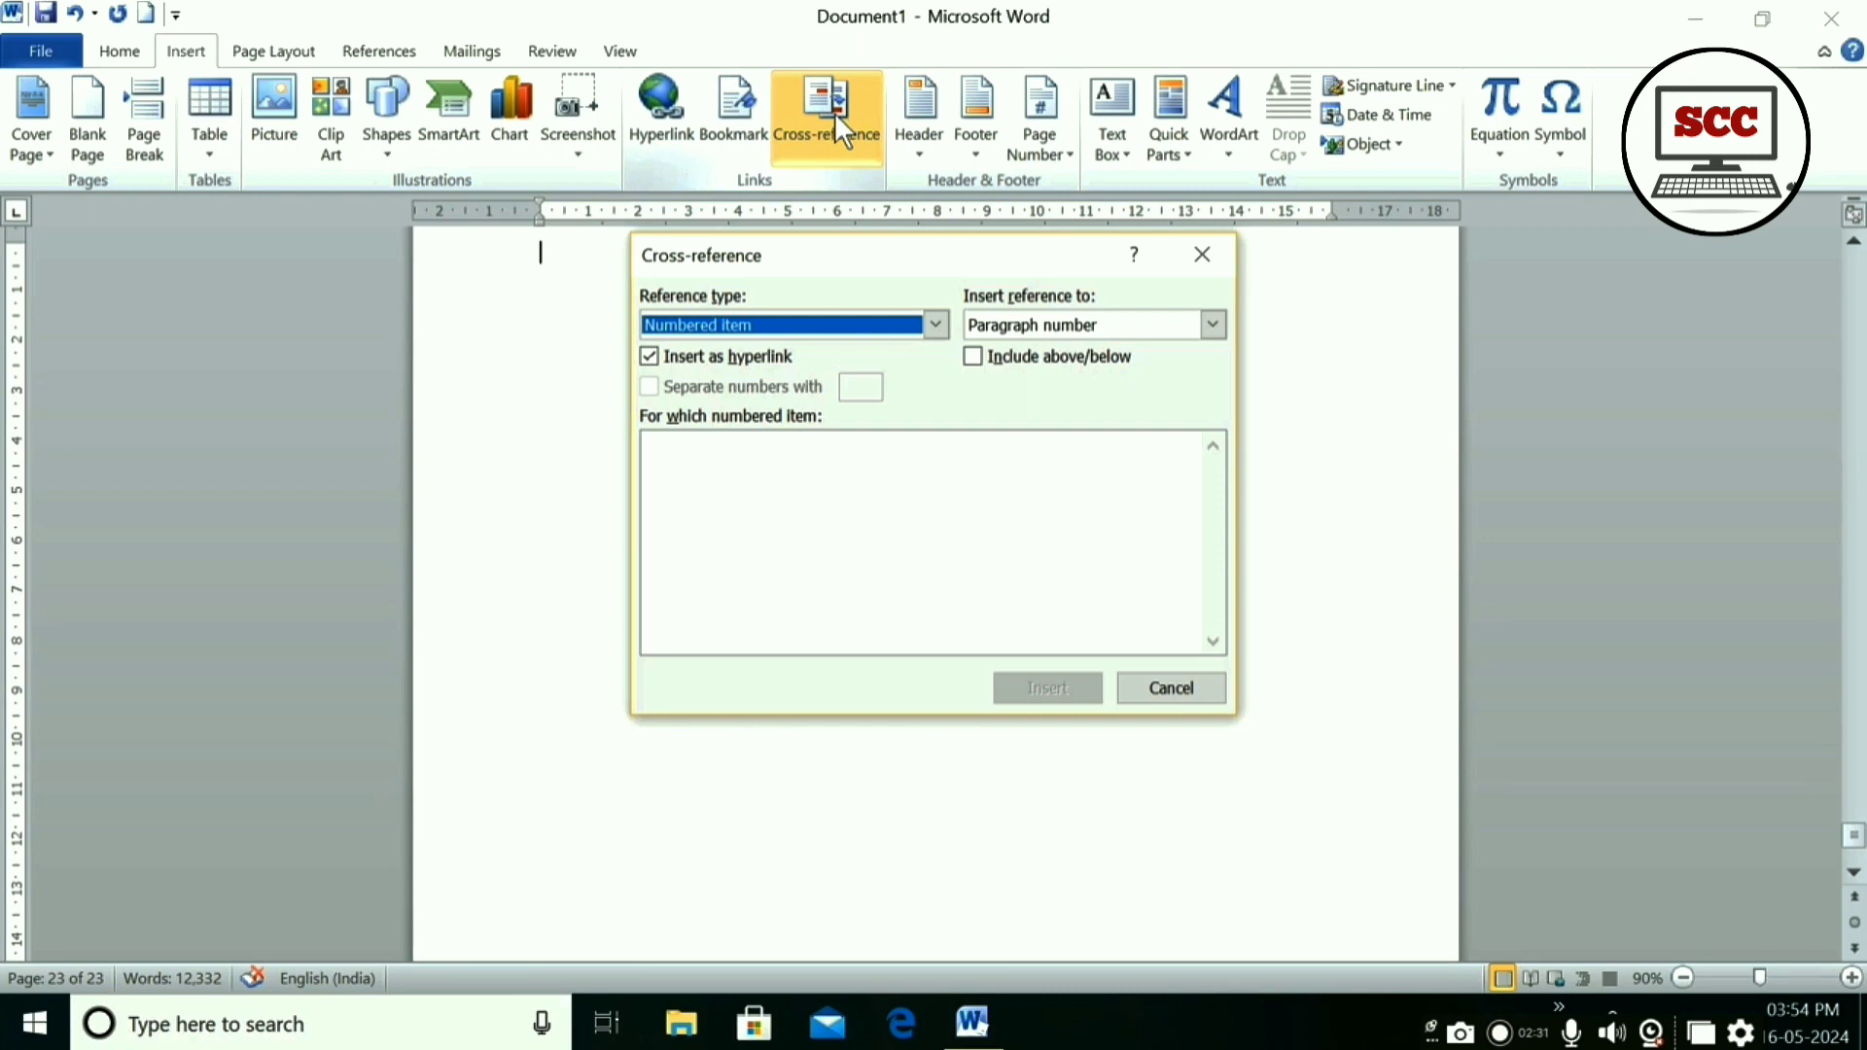
pyautogui.click(679, 323)
pyautogui.click(679, 381)
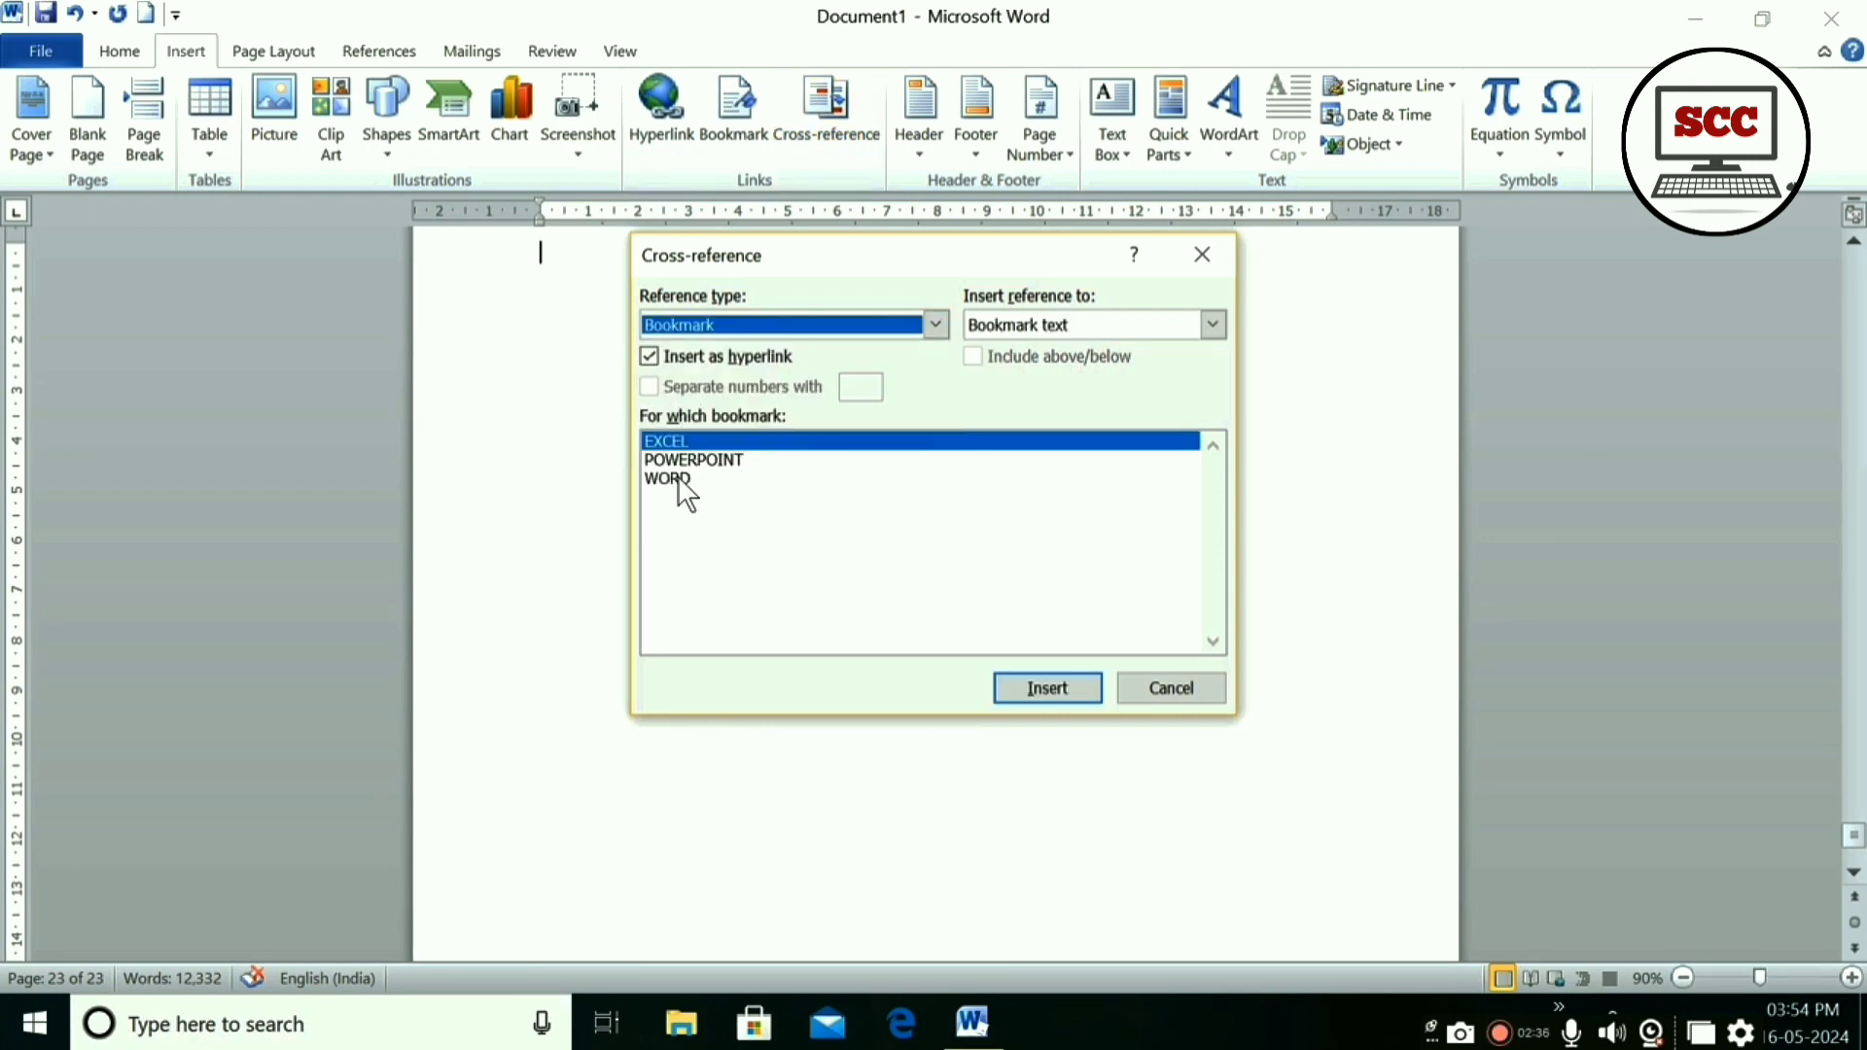
pyautogui.click(1067, 688)
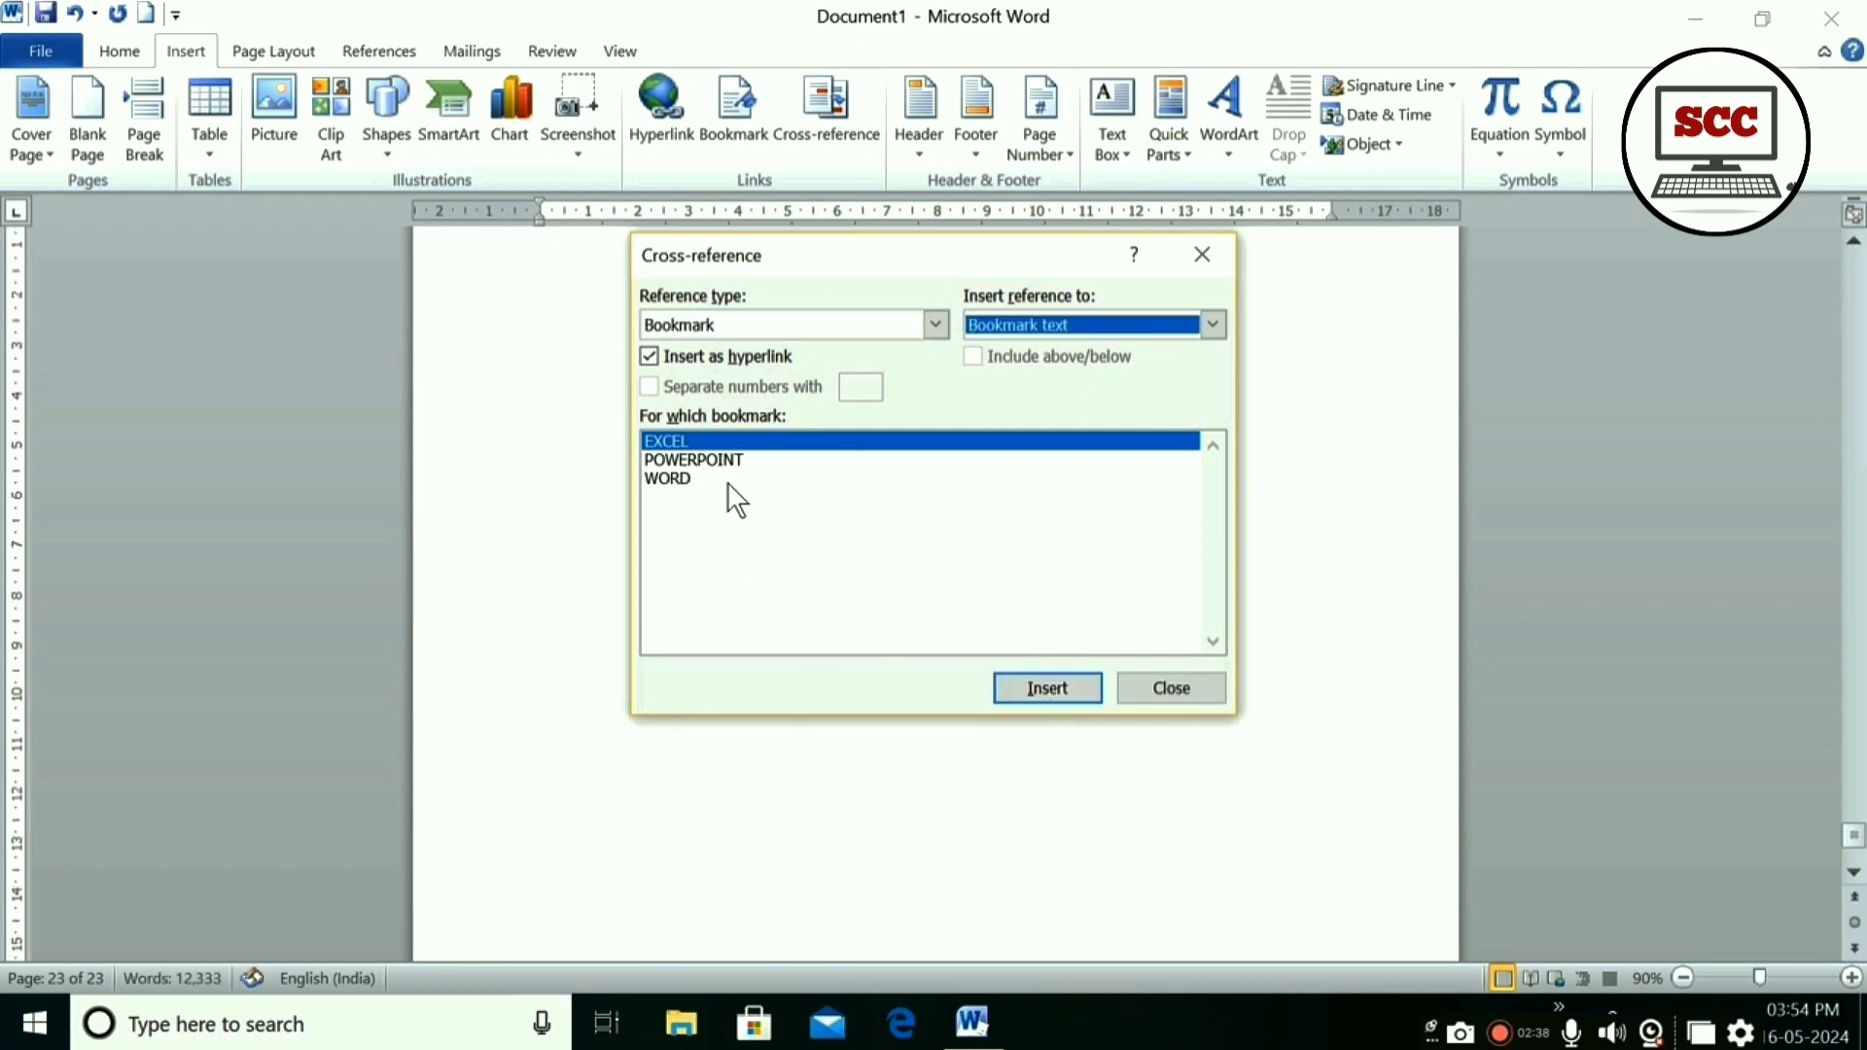
pyautogui.click(721, 460)
pyautogui.click(1080, 693)
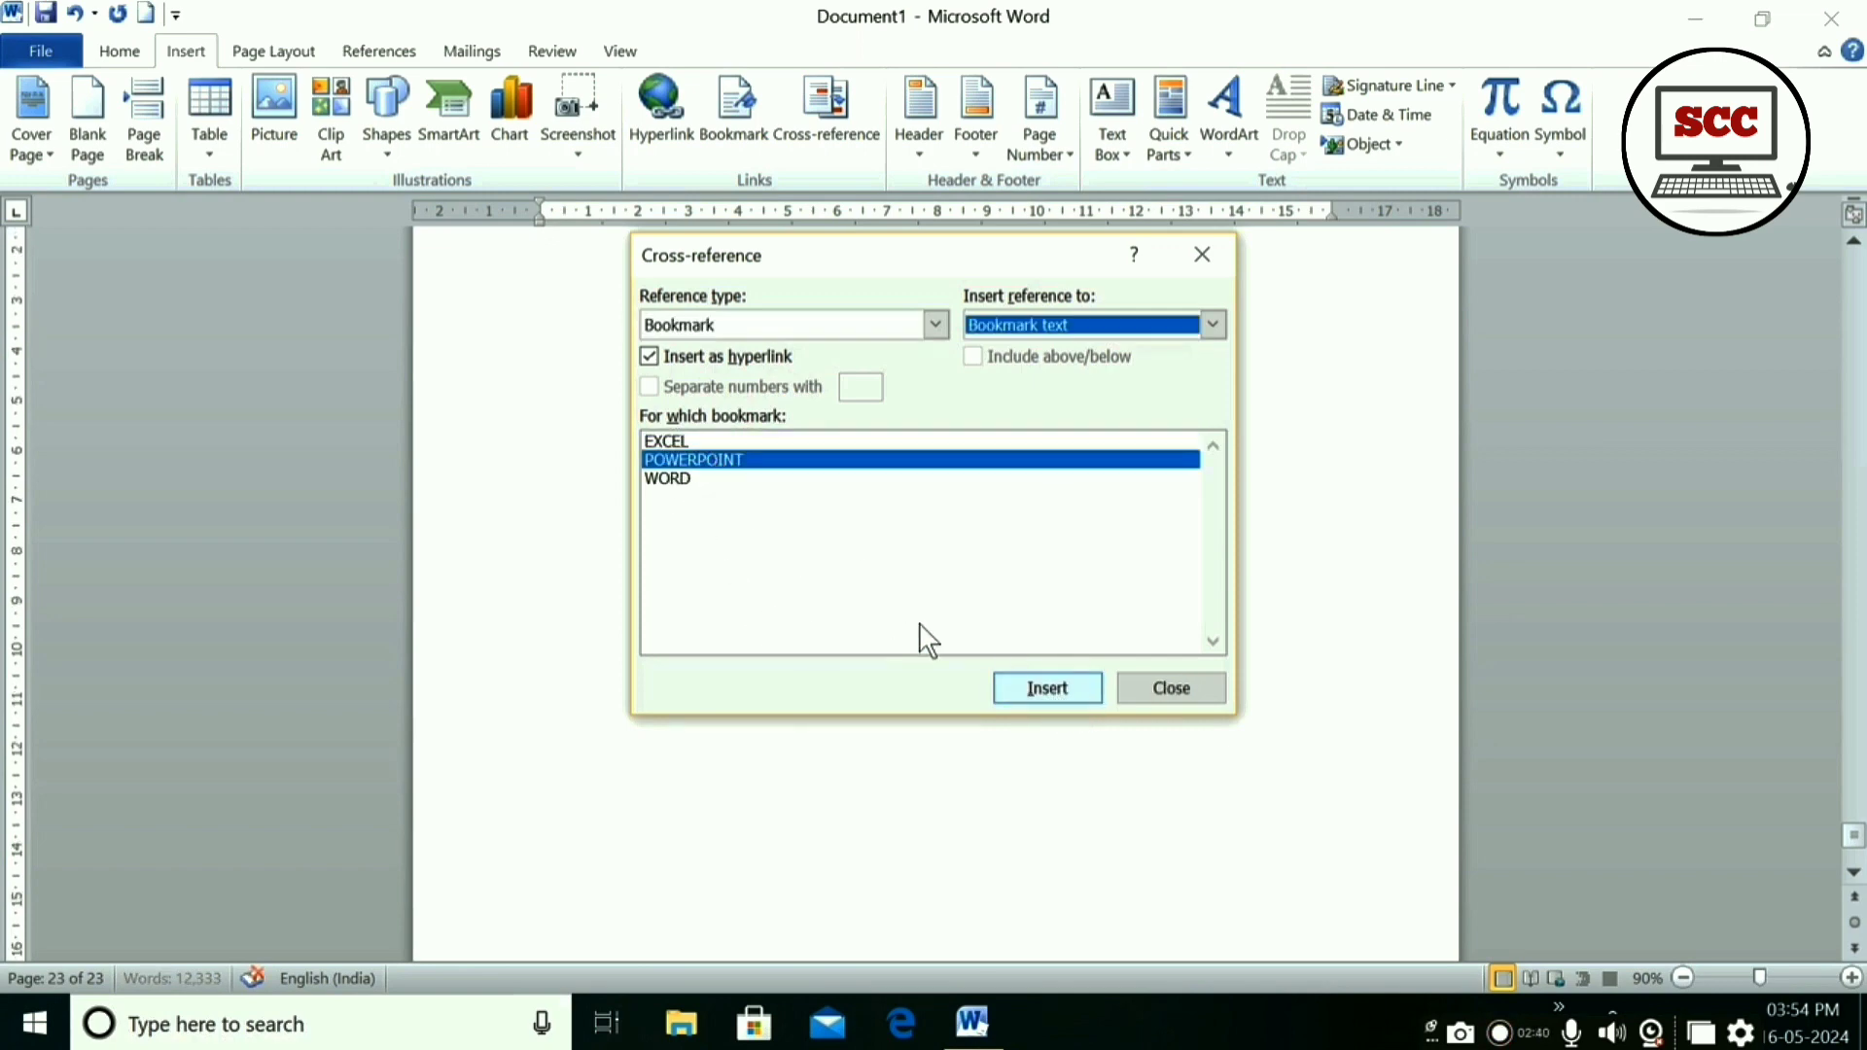
# - Insert a cross-reference to the WORD bookmark's text below the other two and left-align it
pyautogui.click(681, 480)
pyautogui.click(1032, 686)
pyautogui.click(1140, 688)
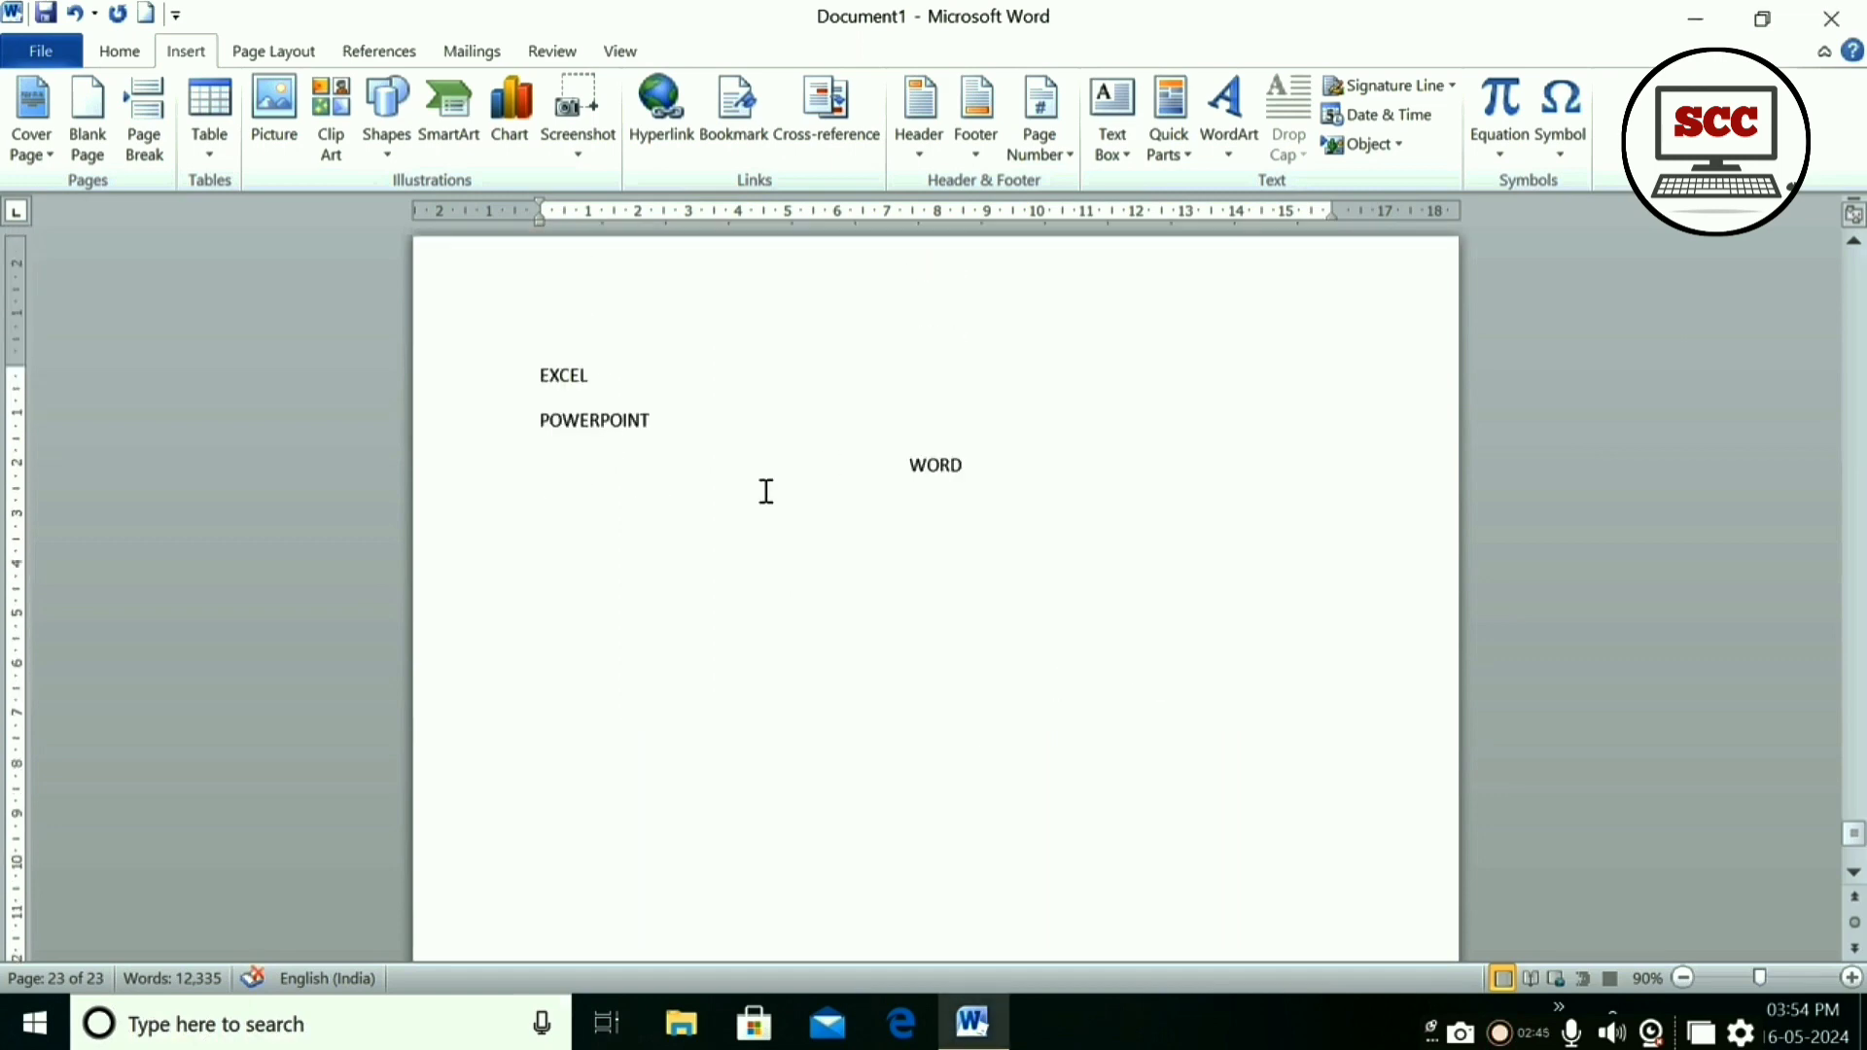
pyautogui.click(901, 467)
pyautogui.hotkey('ctrl', 'l')
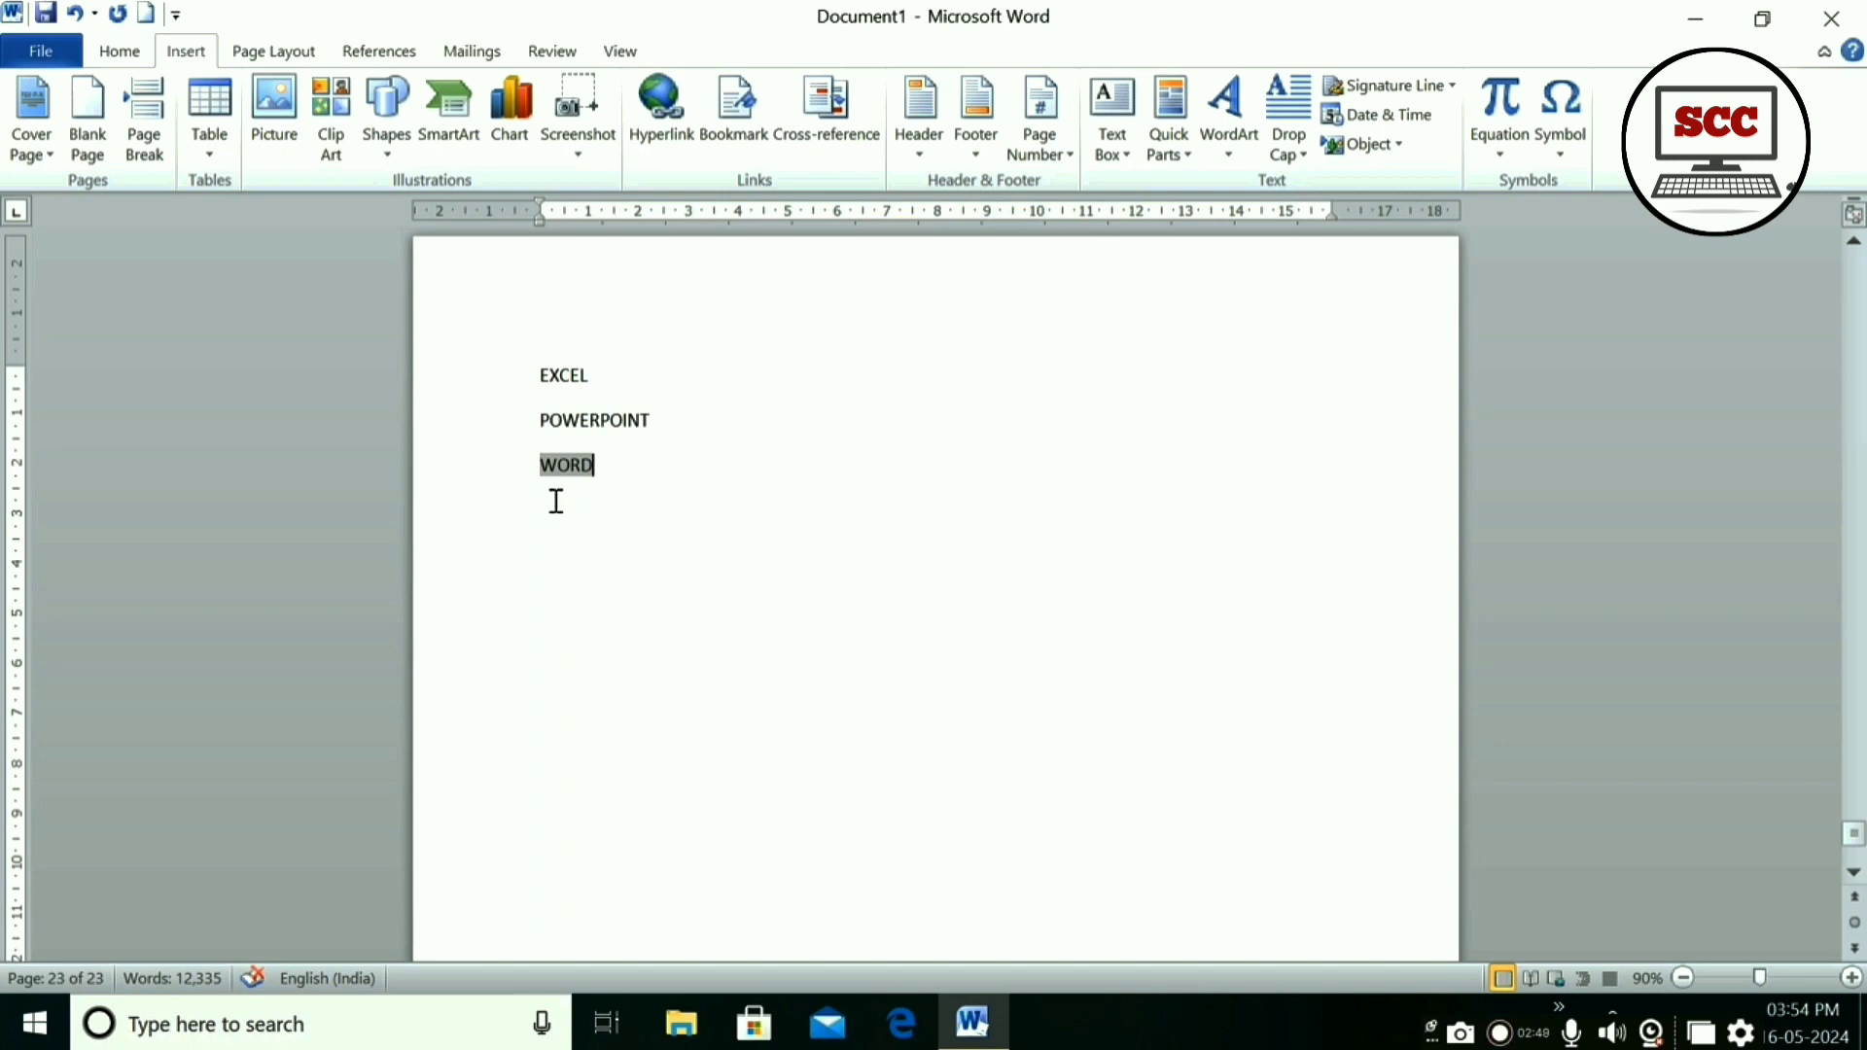
# - Follow the WORD, POWERPOINT and EXCEL cross-reference links from the last page to test each one
pyautogui.keyDown('ctrl'); pyautogui.click(565, 470); pyautogui.keyUp('ctrl')
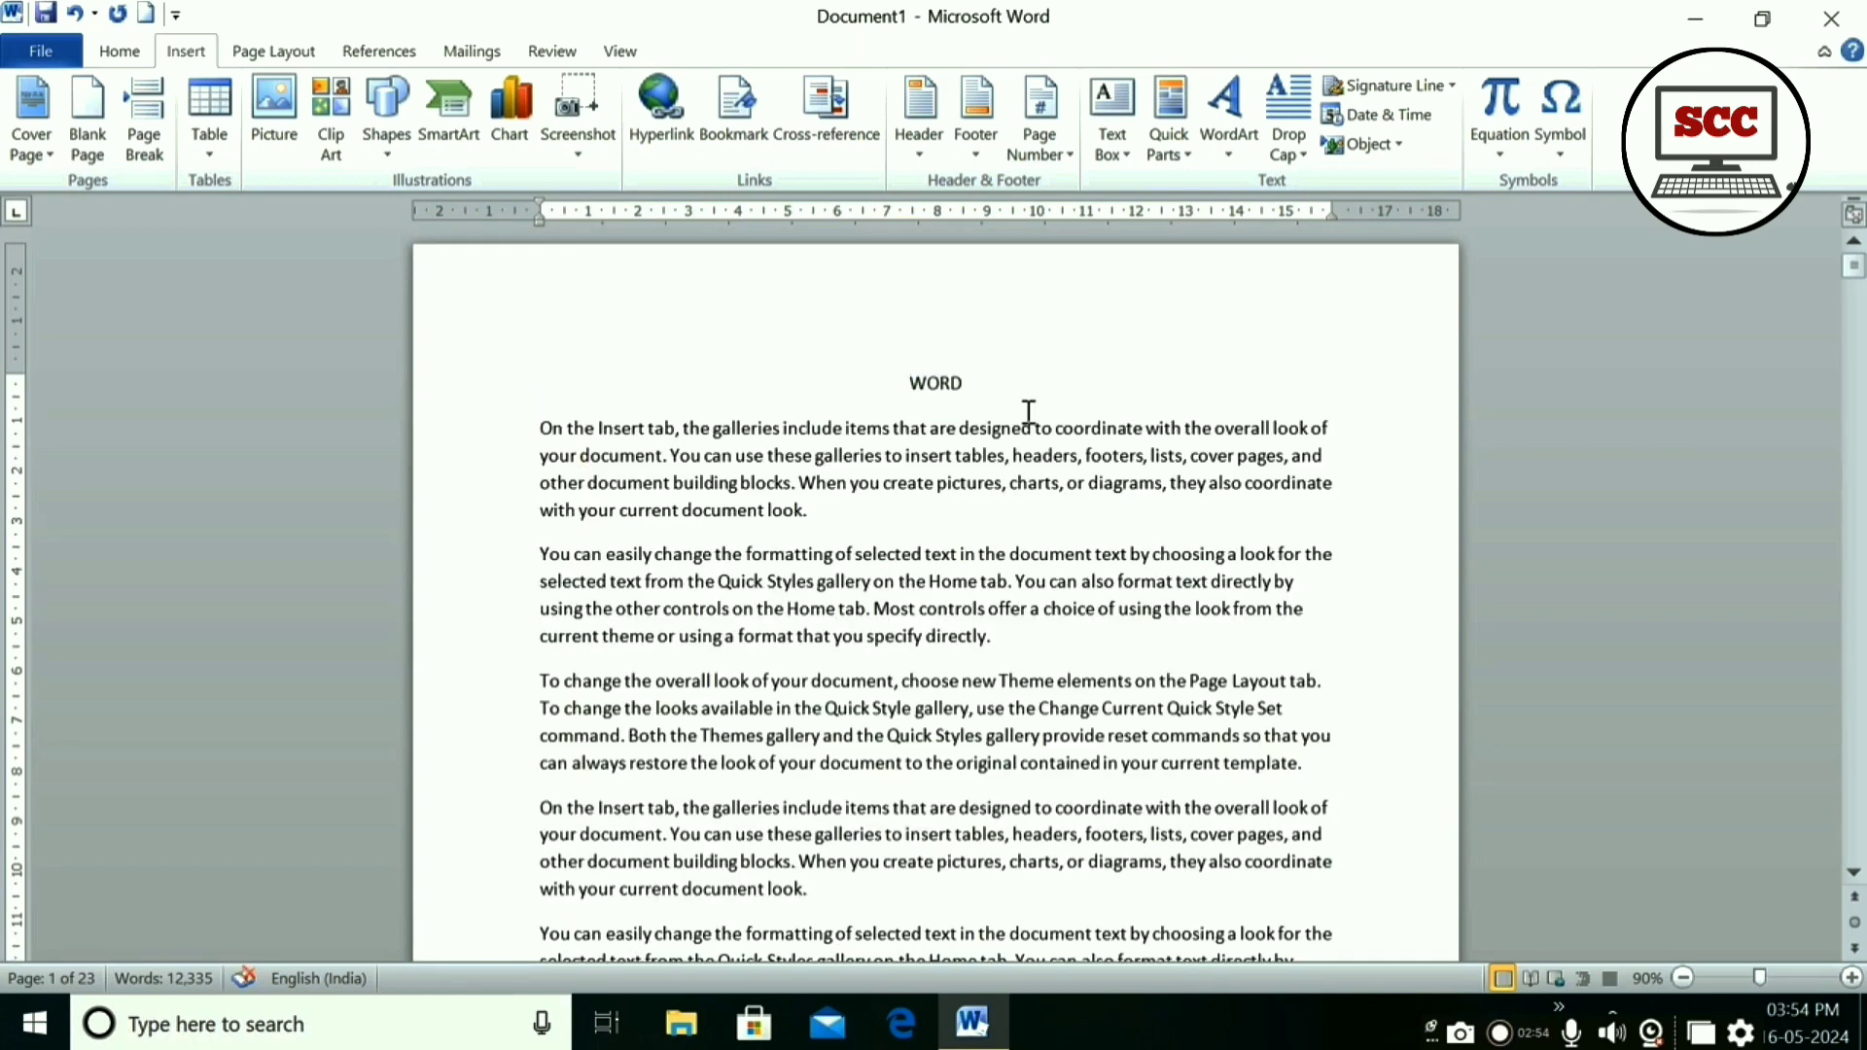
pyautogui.hotkey('ctrl', 'End')
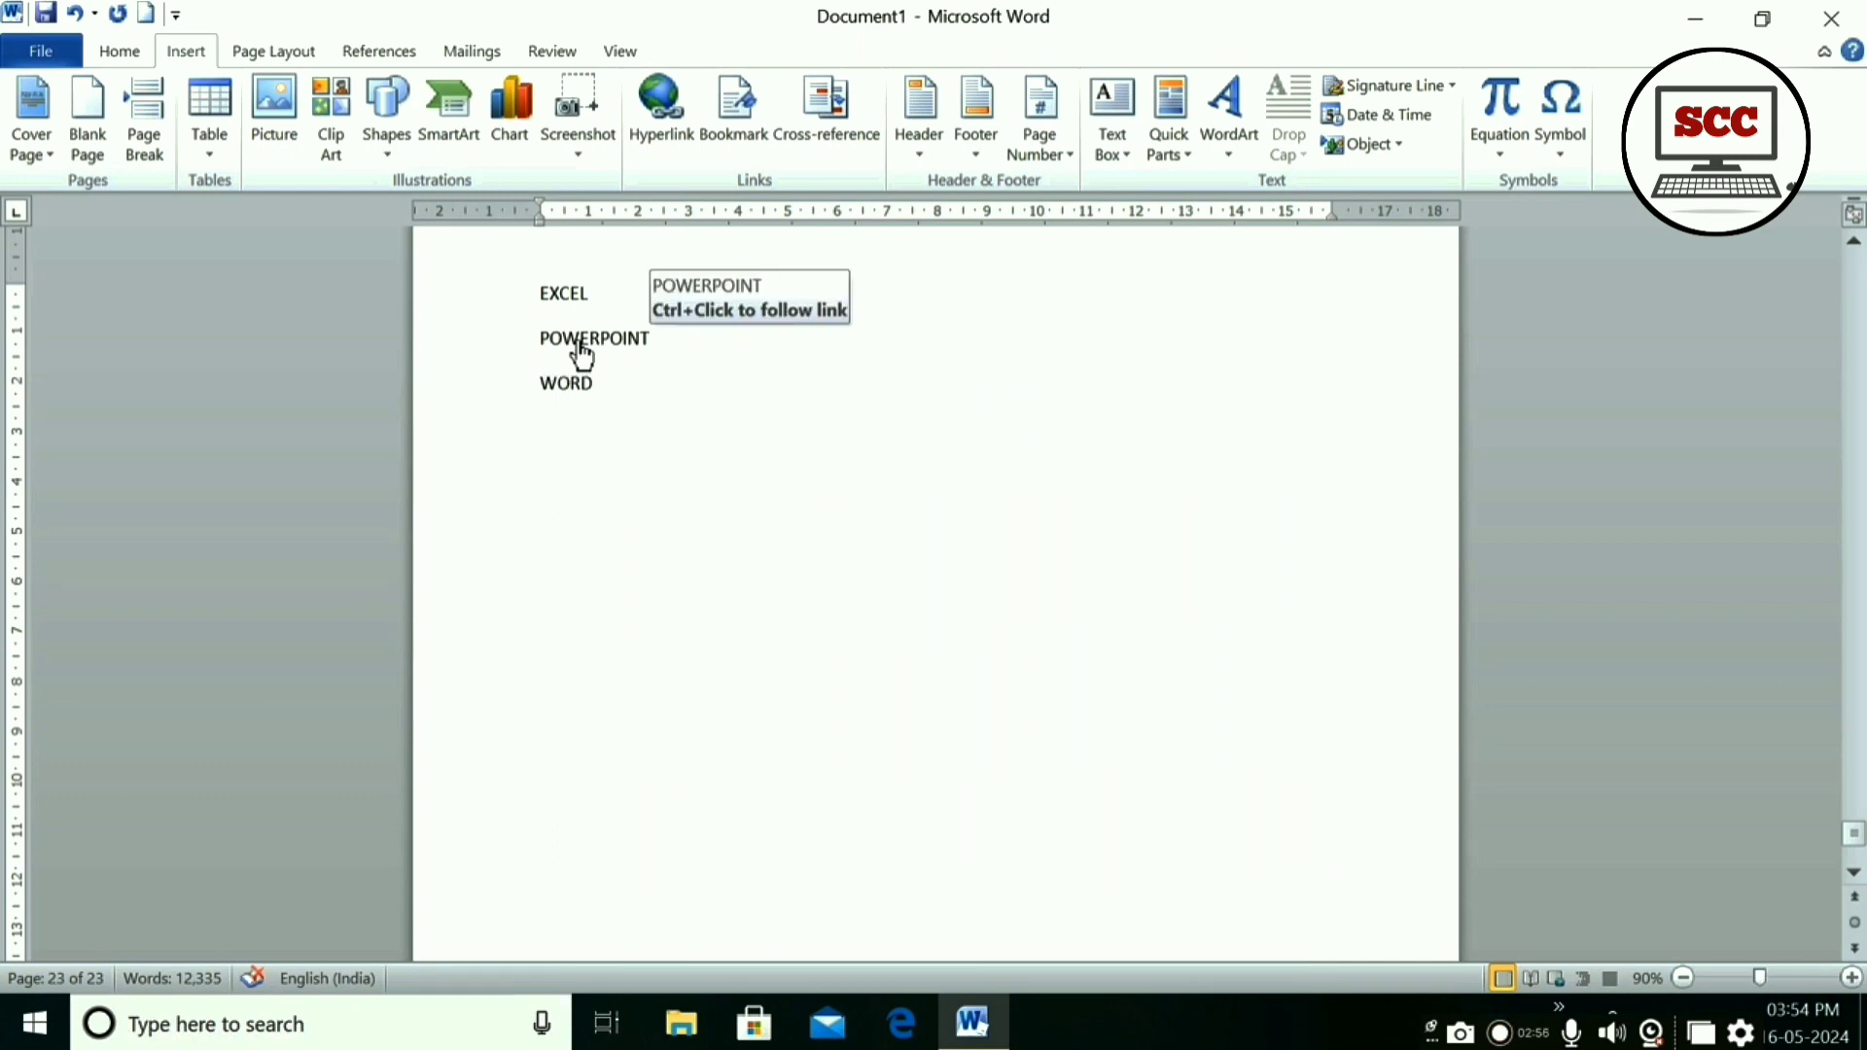
pyautogui.keyDown('ctrl'); pyautogui.click(583, 339); pyautogui.keyUp('ctrl')
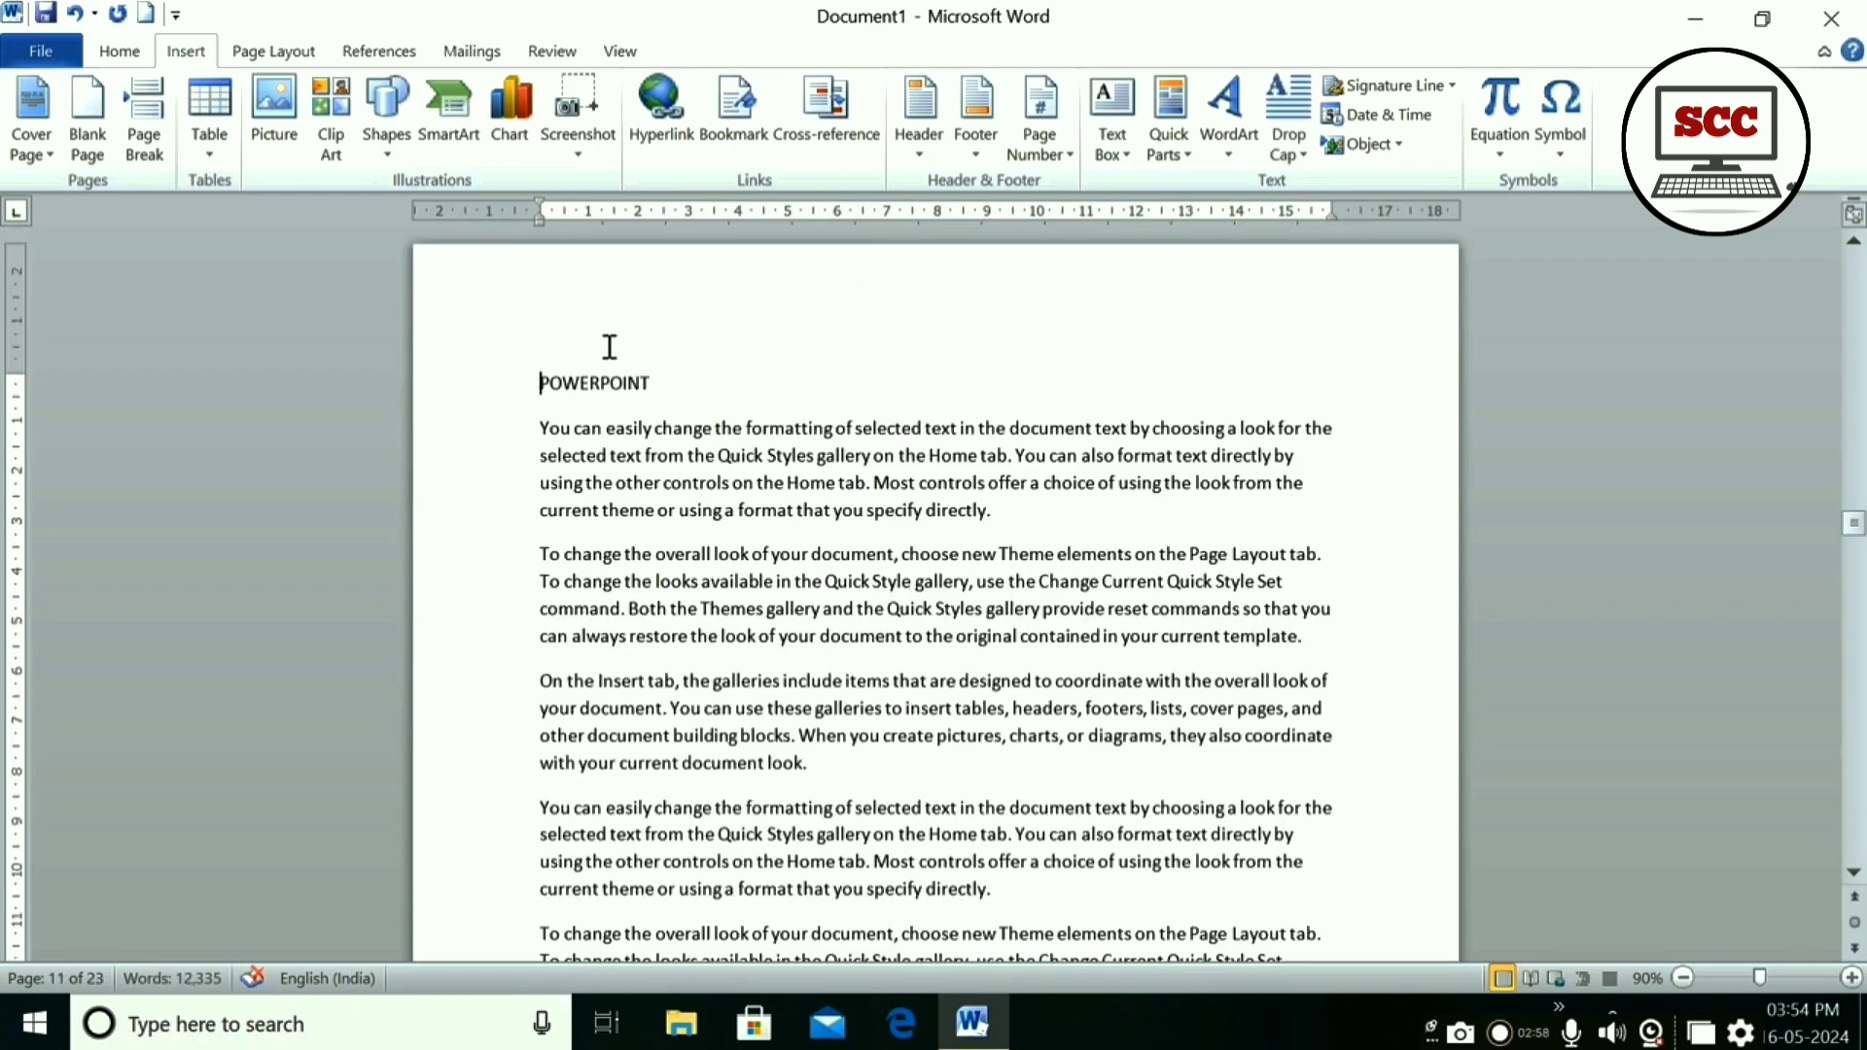
pyautogui.hotkey('ctrl', 'End')
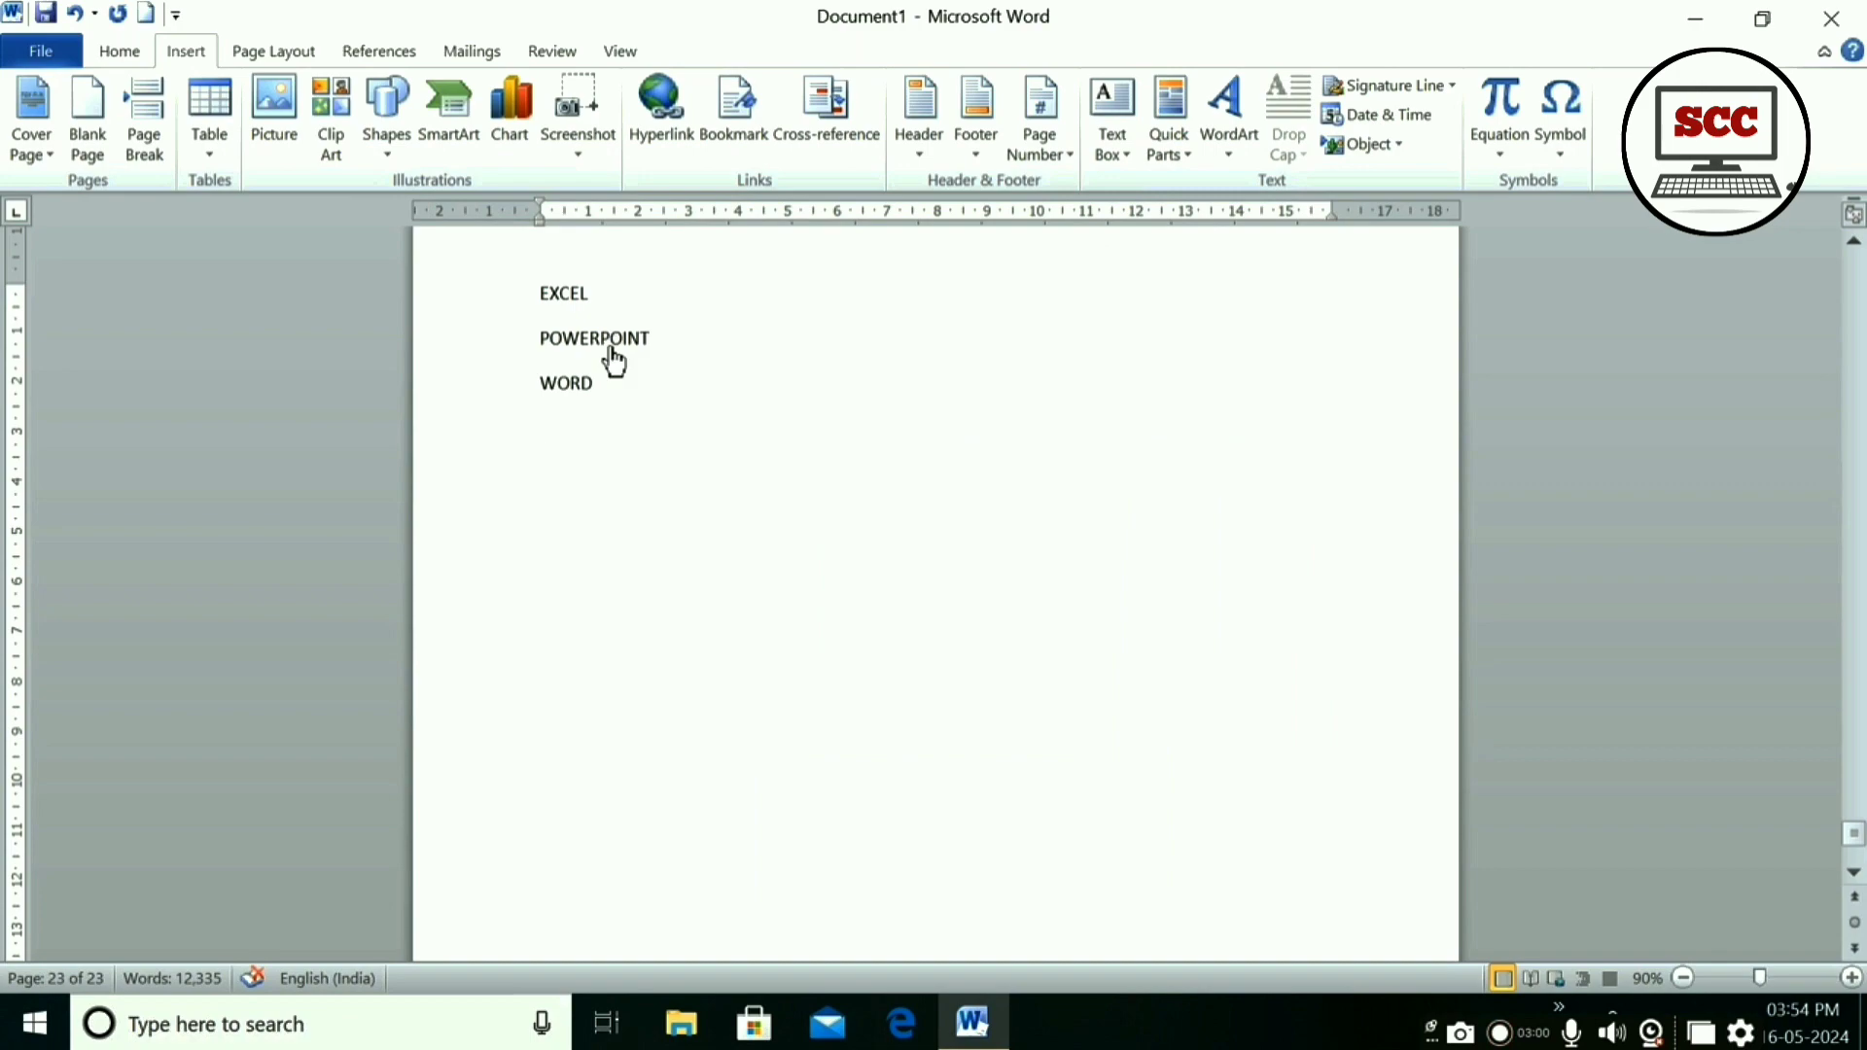
pyautogui.keyDown('ctrl'); pyautogui.click(576, 295); pyautogui.keyUp('ctrl')
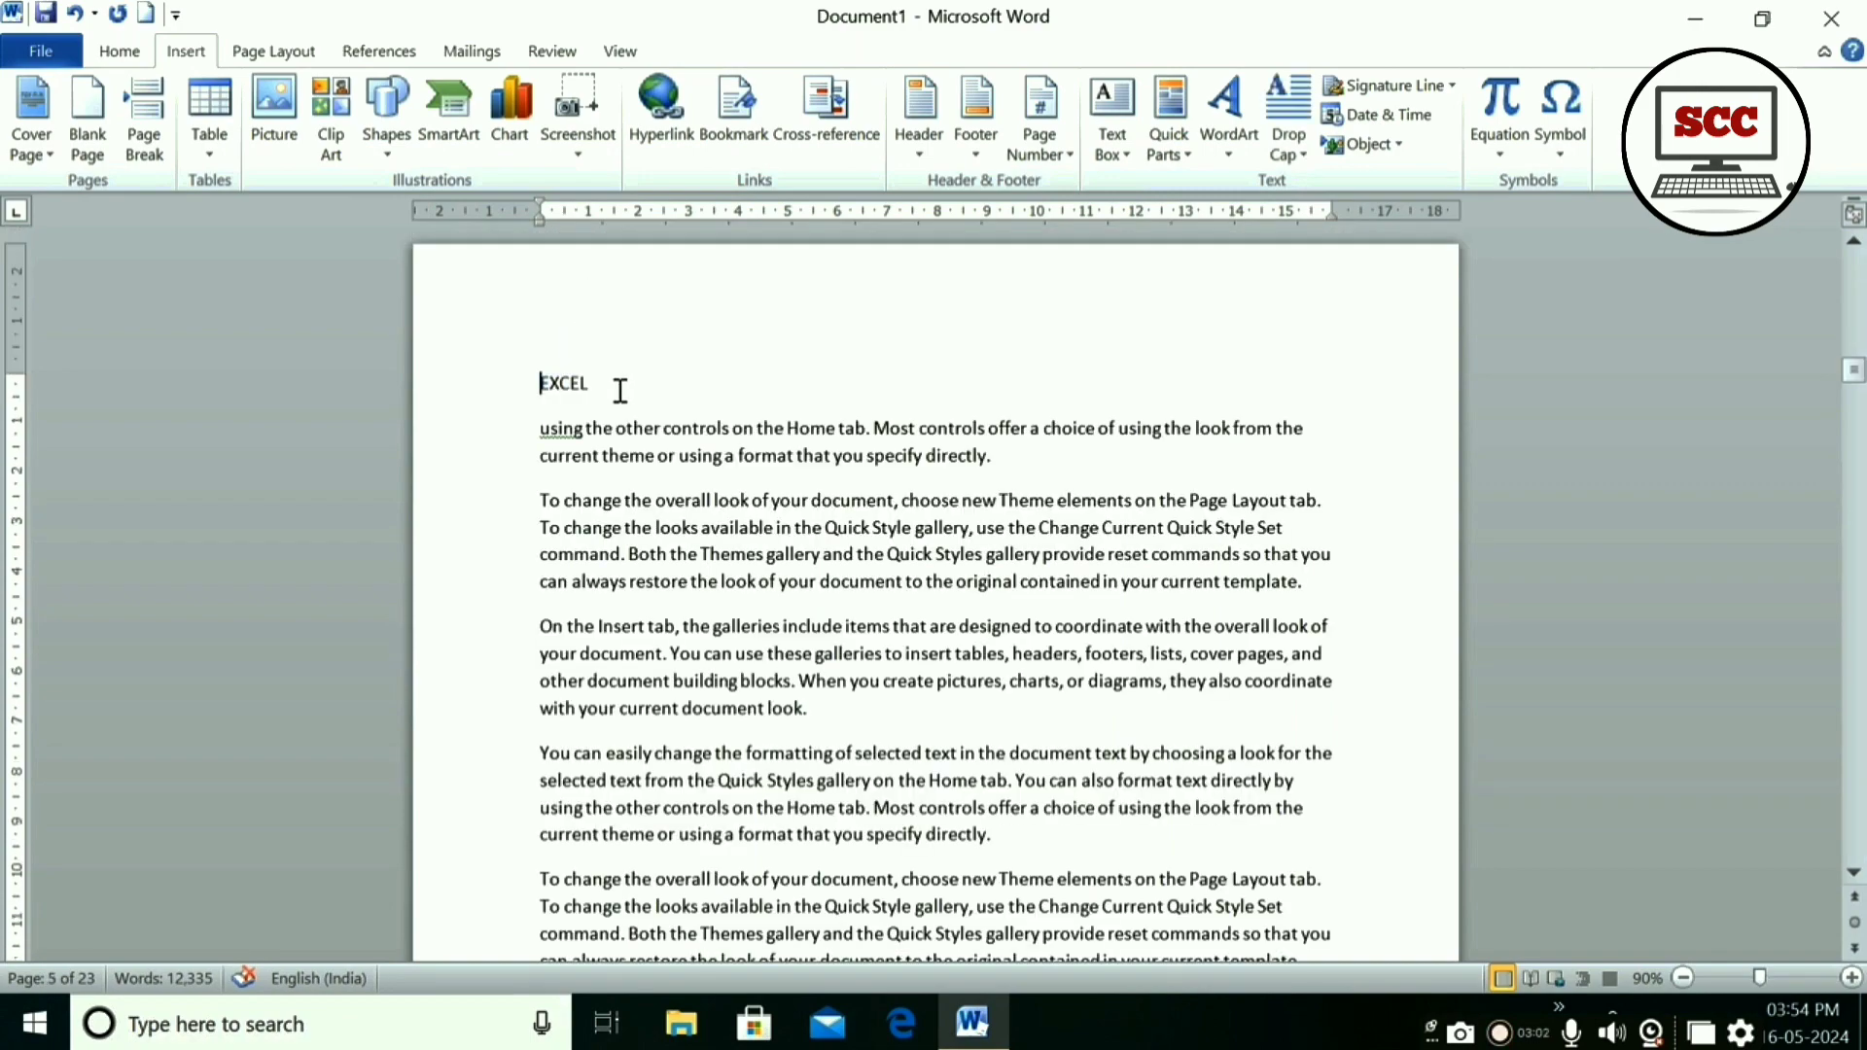